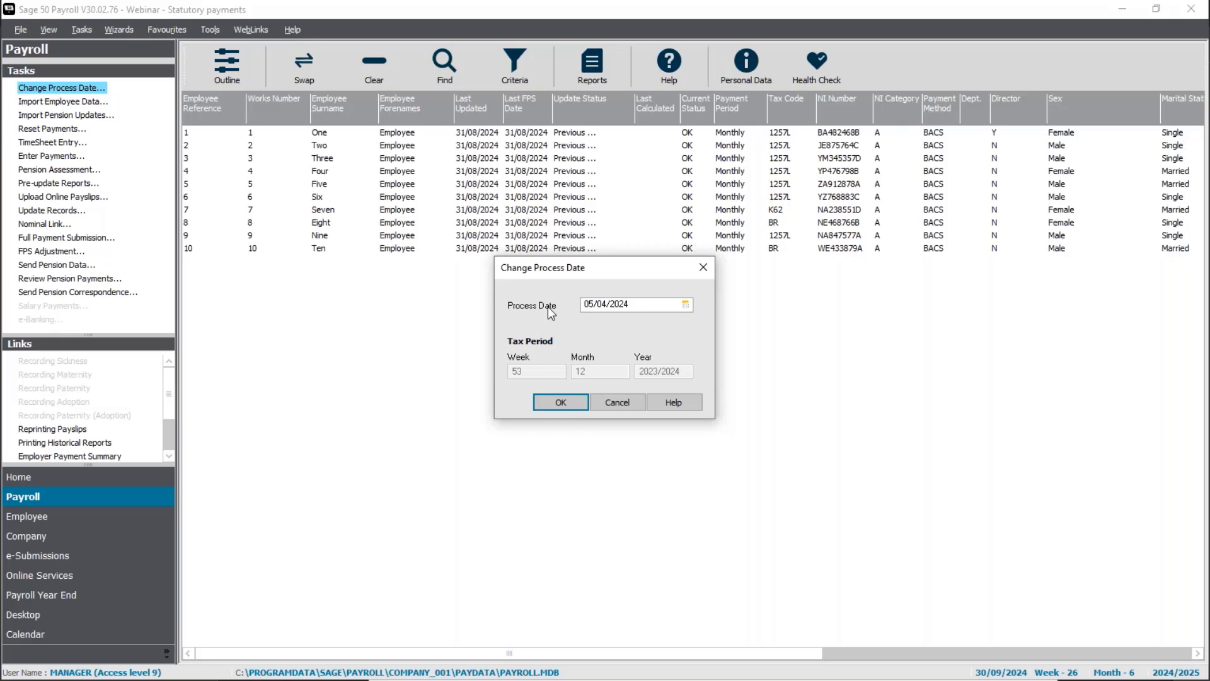
- Apply the 05/04/2024 process date and preview the P32 report for tax months 1 to 12, enlarging it to examine the National Insurance figures
{"action": "left_click", "coordinate": [560, 403]}
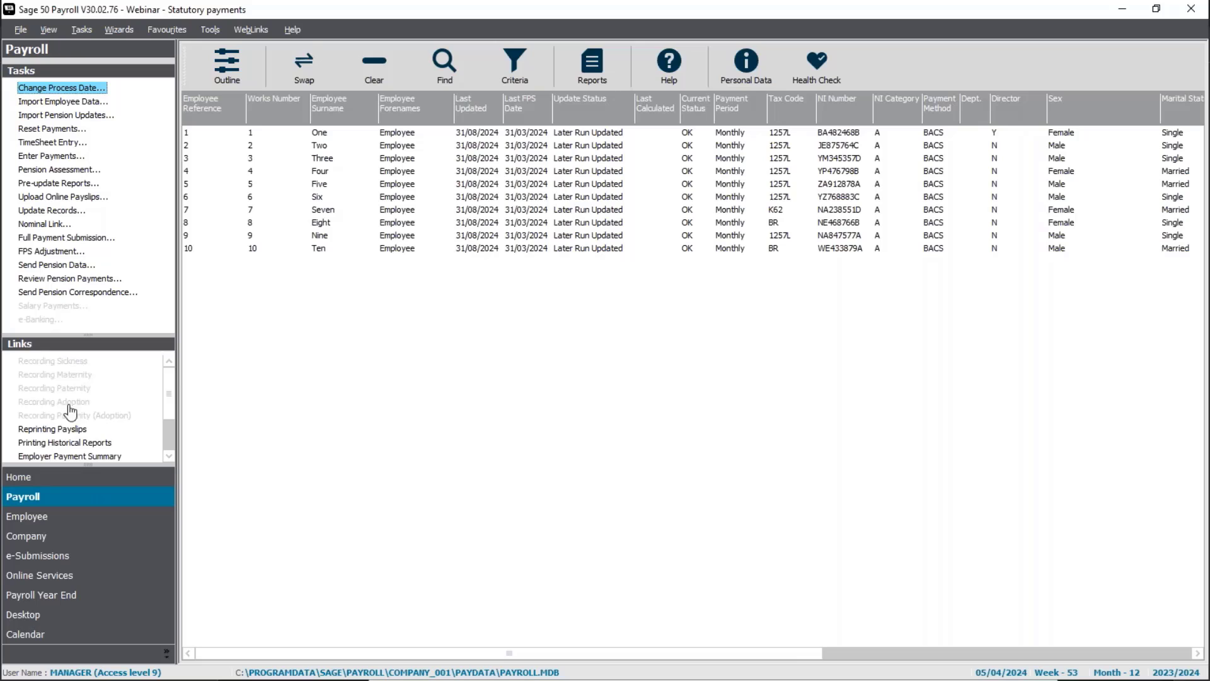
{"action": "left_click", "coordinate": [169, 456]}
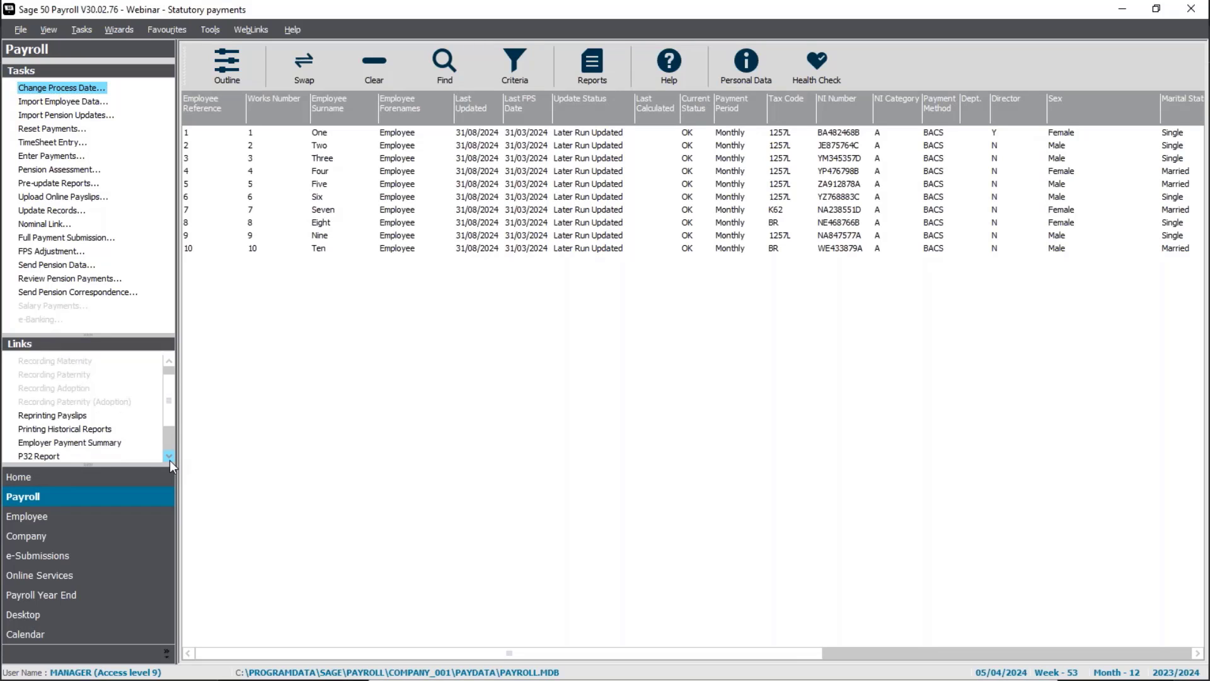
{"action": "scroll", "coordinate": [169, 460], "scroll_direction": "down", "scroll_amount": 1}
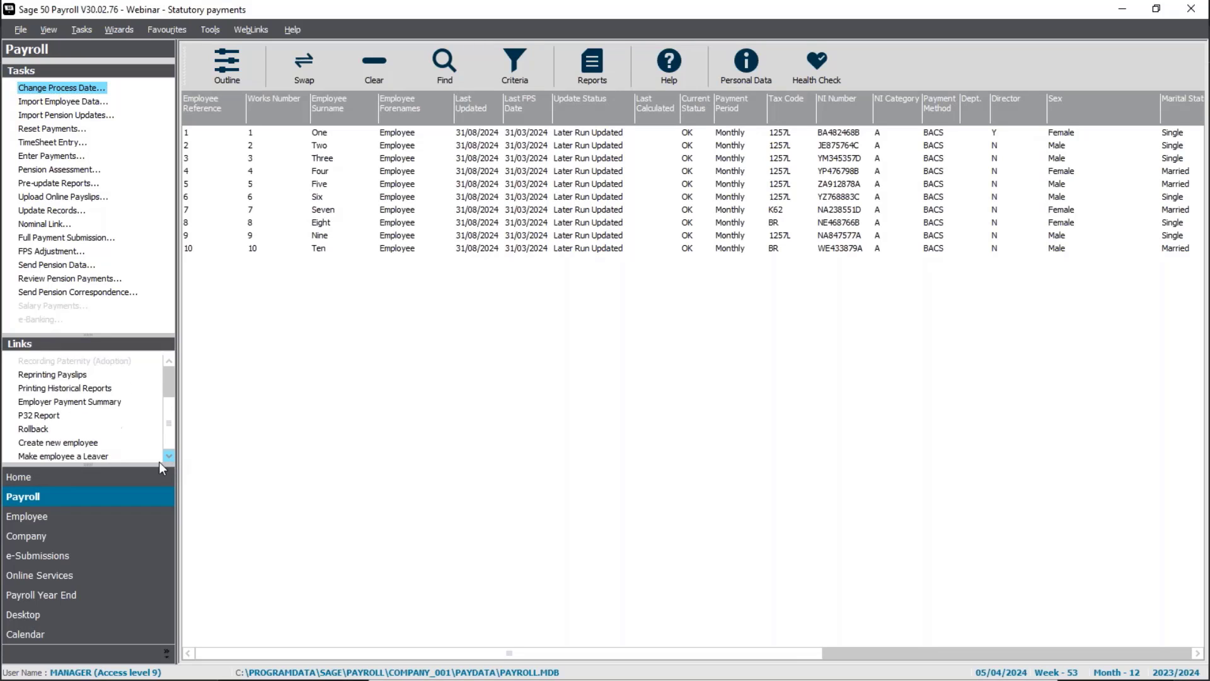
{"action": "left_click", "coordinate": [35, 419]}
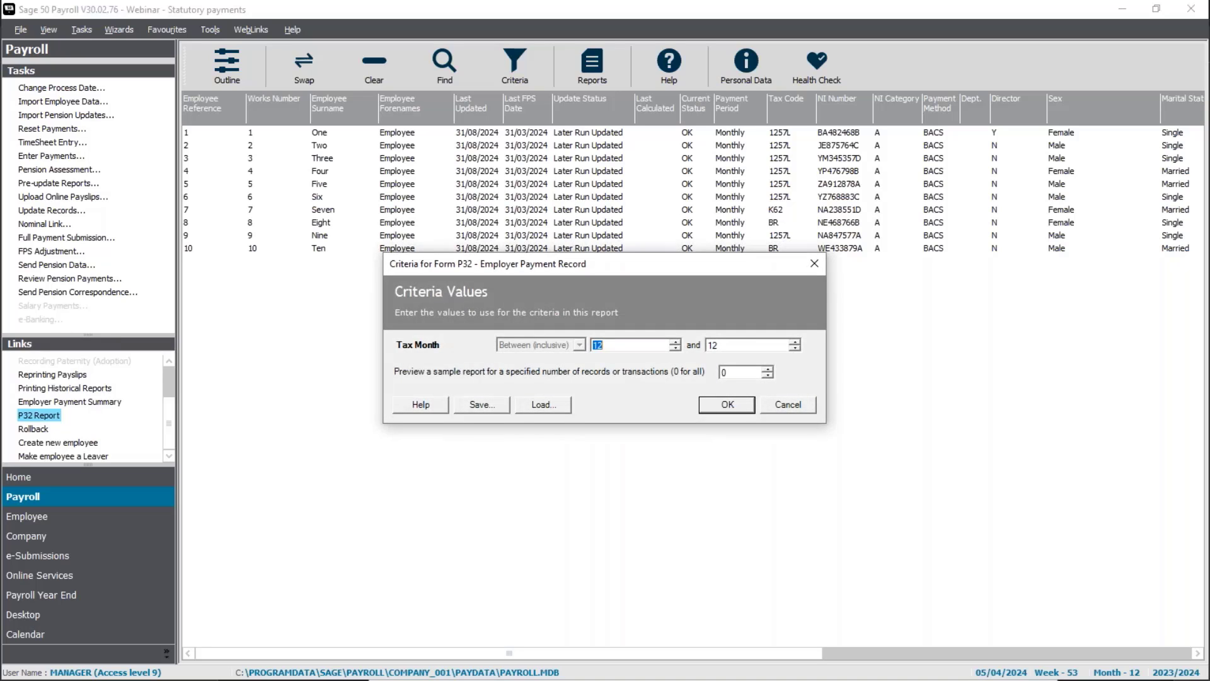
{"action": "type", "text": "1"}
{"action": "key", "text": "Tab"}
{"action": "left_click", "coordinate": [720, 408]}
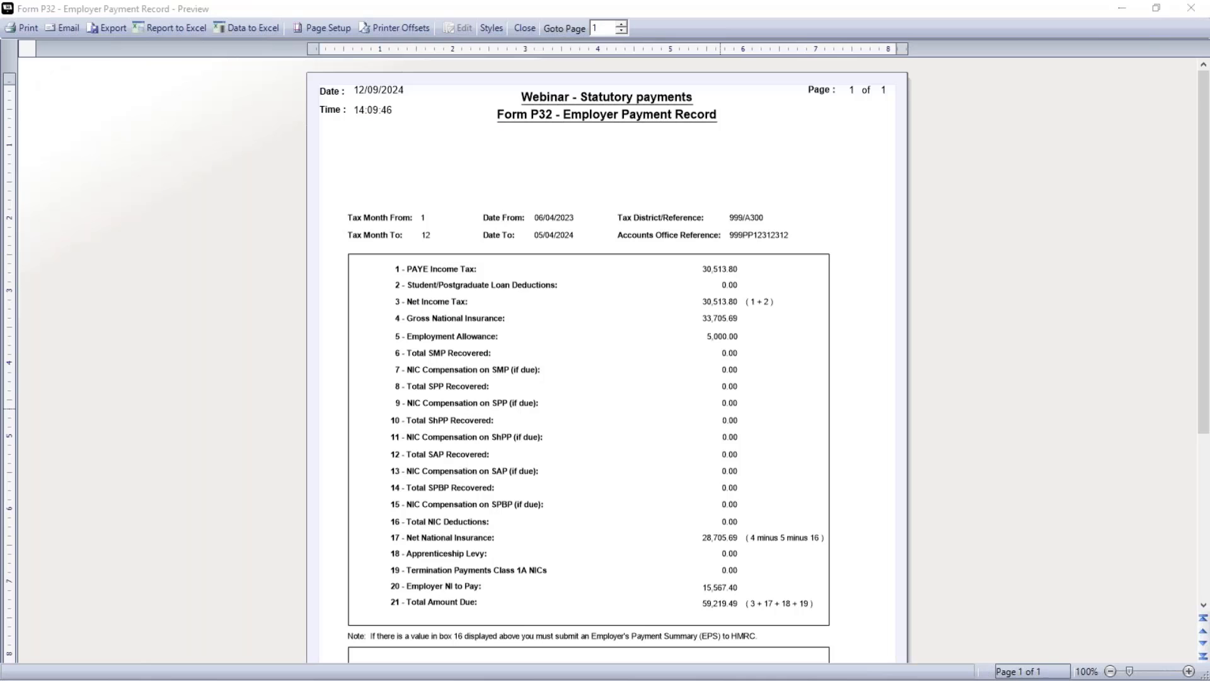
{"action": "left_click", "coordinate": [1168, 672]}
{"action": "left_click", "coordinate": [1168, 672]}
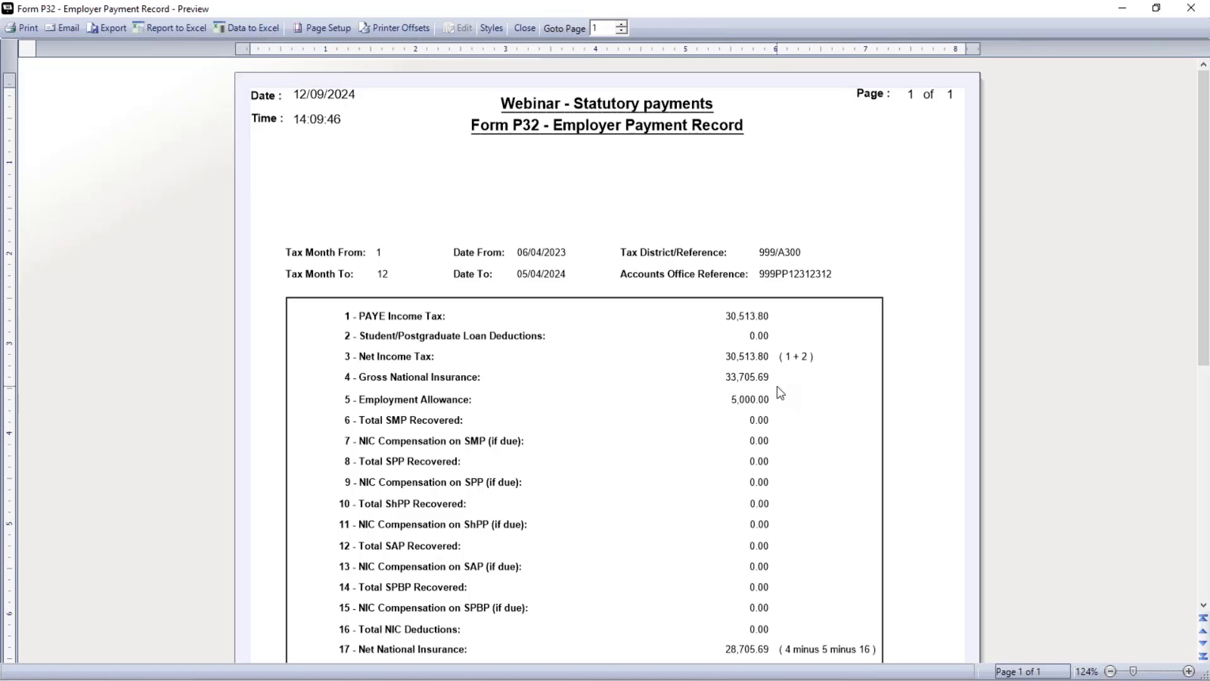
{"action": "left_click", "coordinate": [526, 27]}
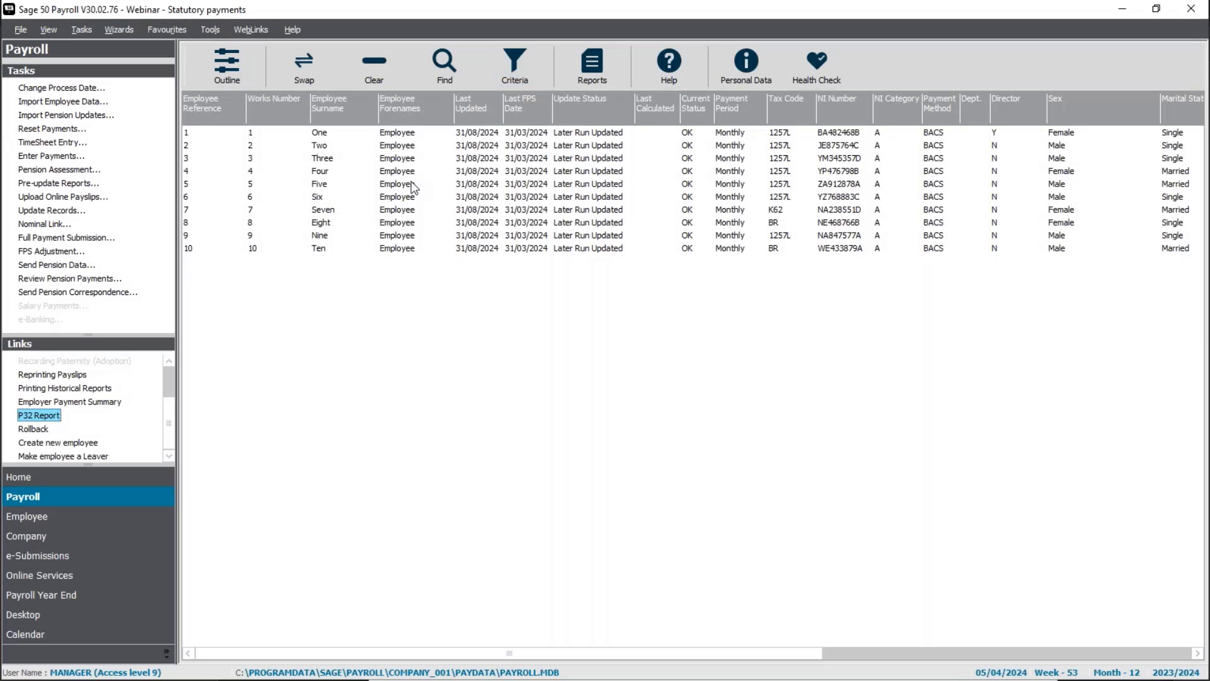
- Set the payroll process date to 30/09/2024
{"action": "left_click", "coordinate": [79, 88]}
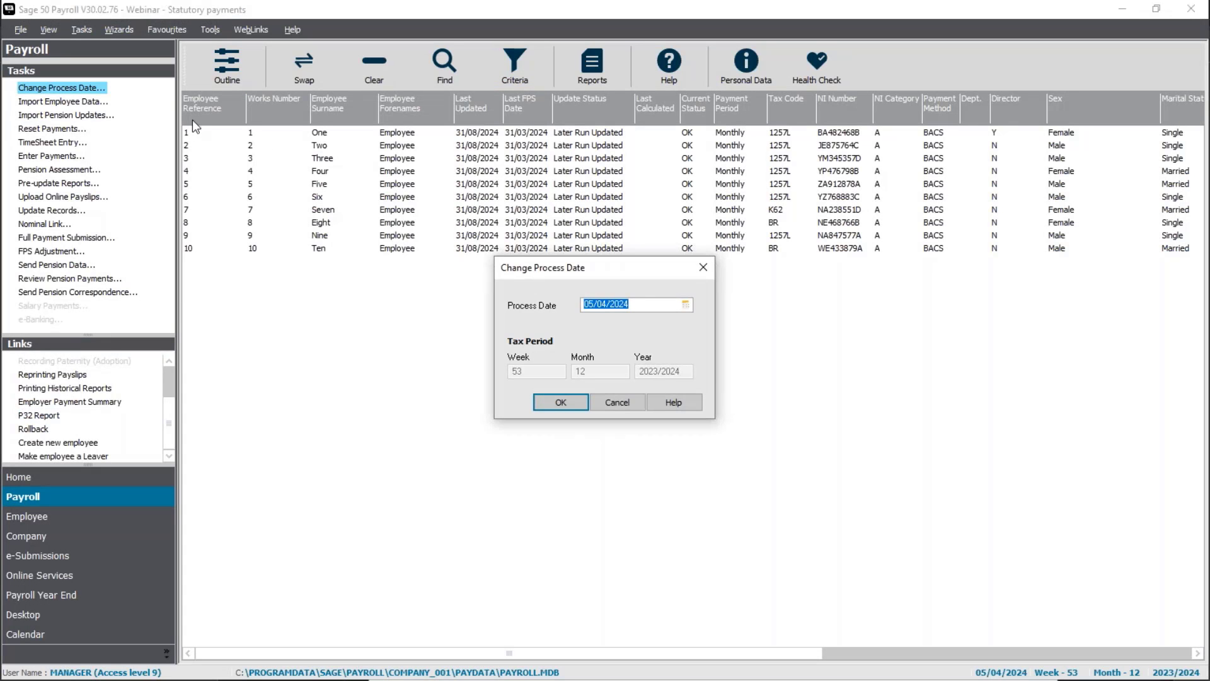
{"action": "type", "text": "30/09/24"}
{"action": "left_click", "coordinate": [551, 403]}
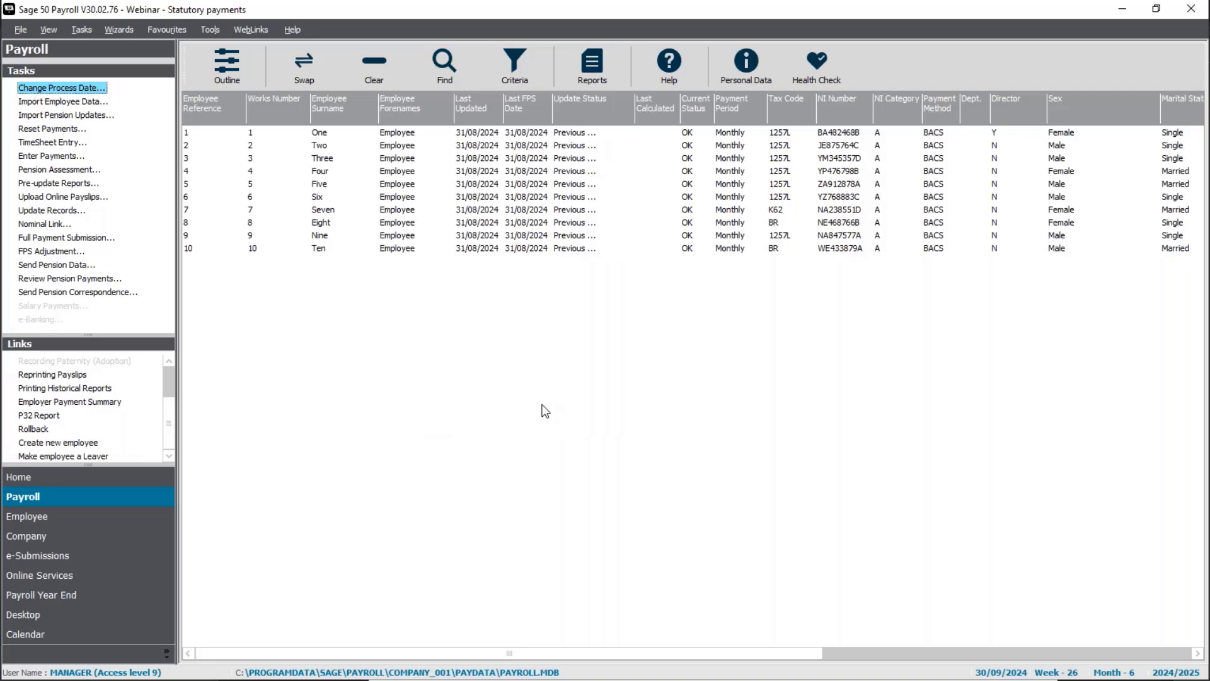
- Check the Small Employers' Relief eligibility for 2024/25 in the company settings
{"action": "left_click", "coordinate": [113, 541]}
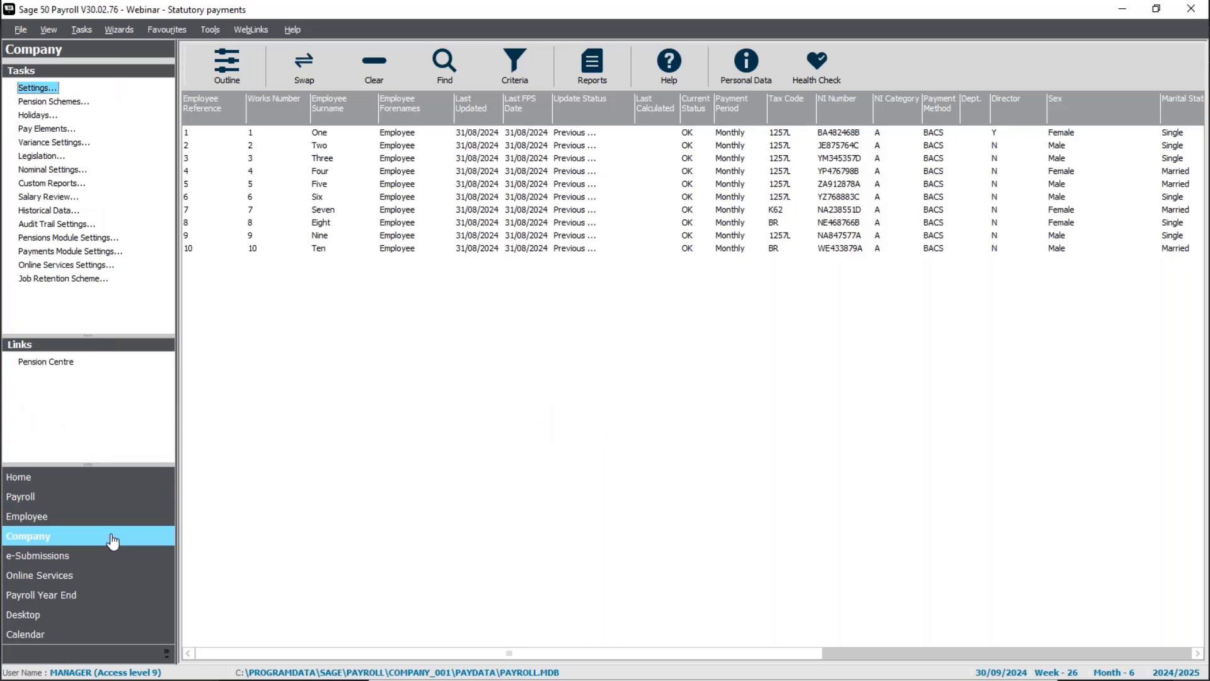
{"action": "left_click", "coordinate": [46, 90]}
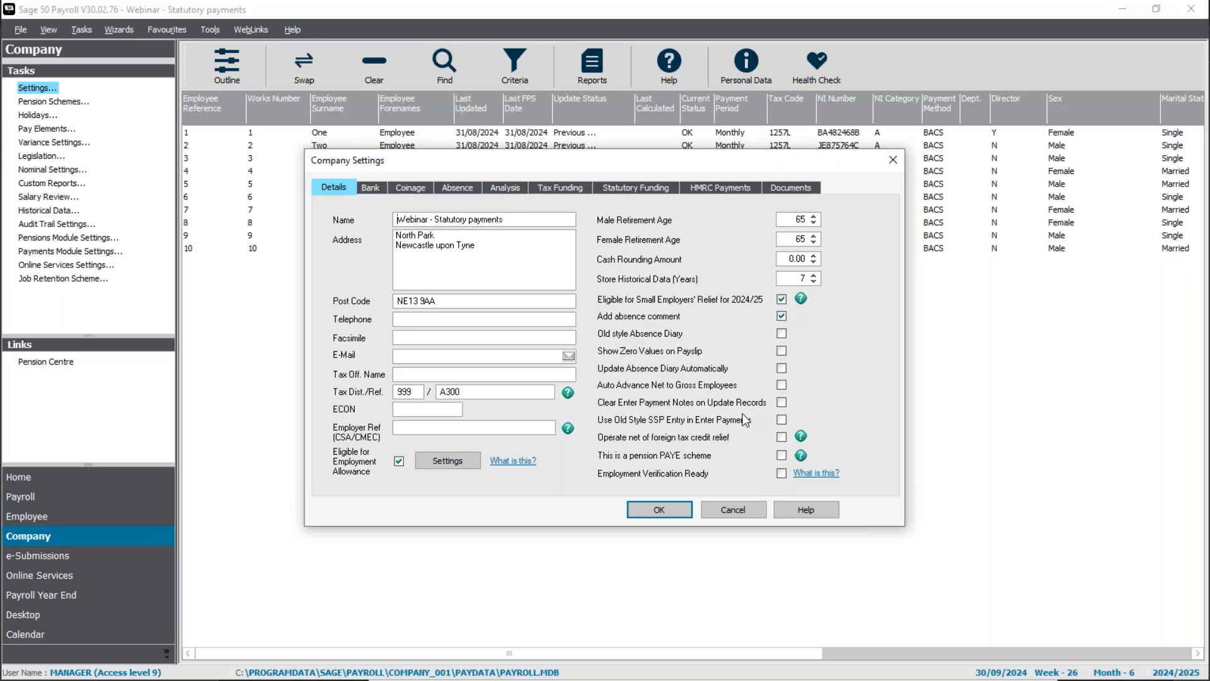
{"action": "left_click", "coordinate": [659, 510]}
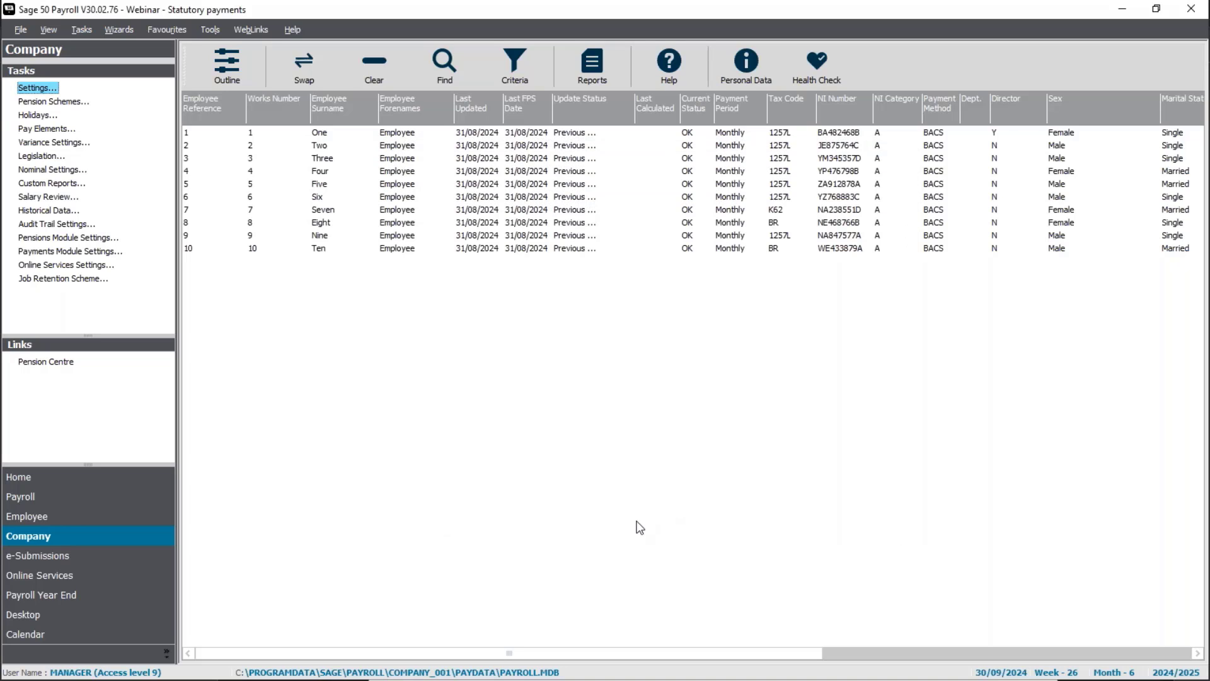
{"action": "key", "text": "alt+Tab"}
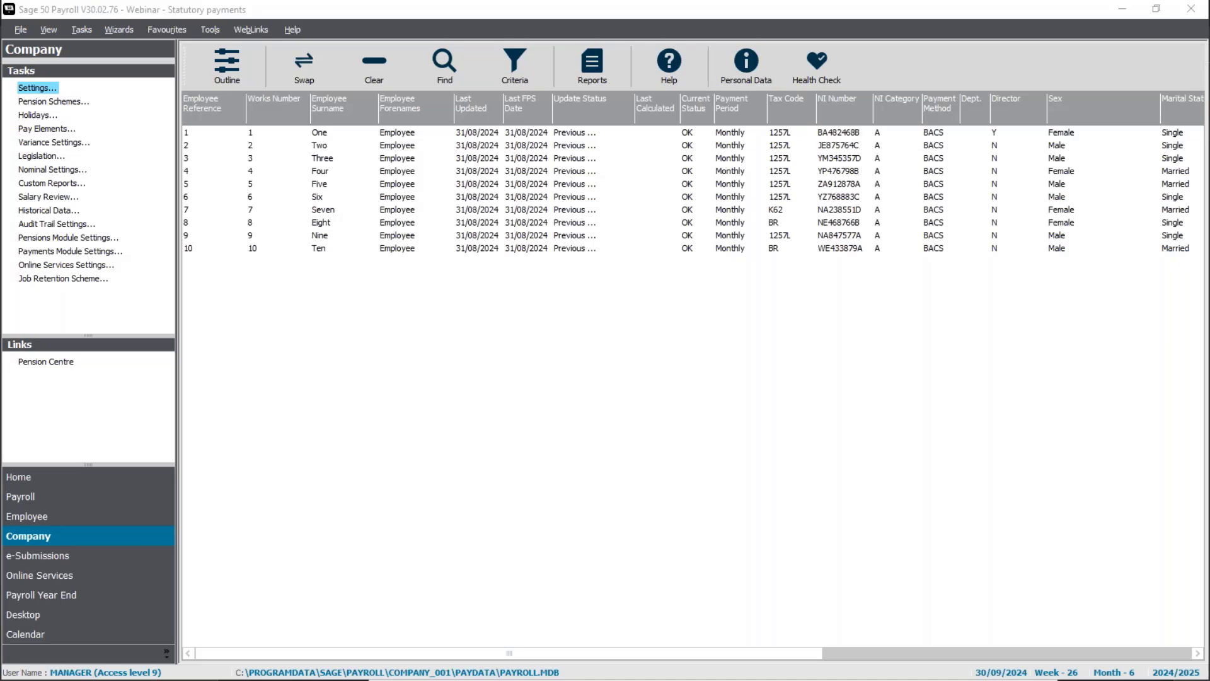
{"action": "key", "text": "alt+Tab"}
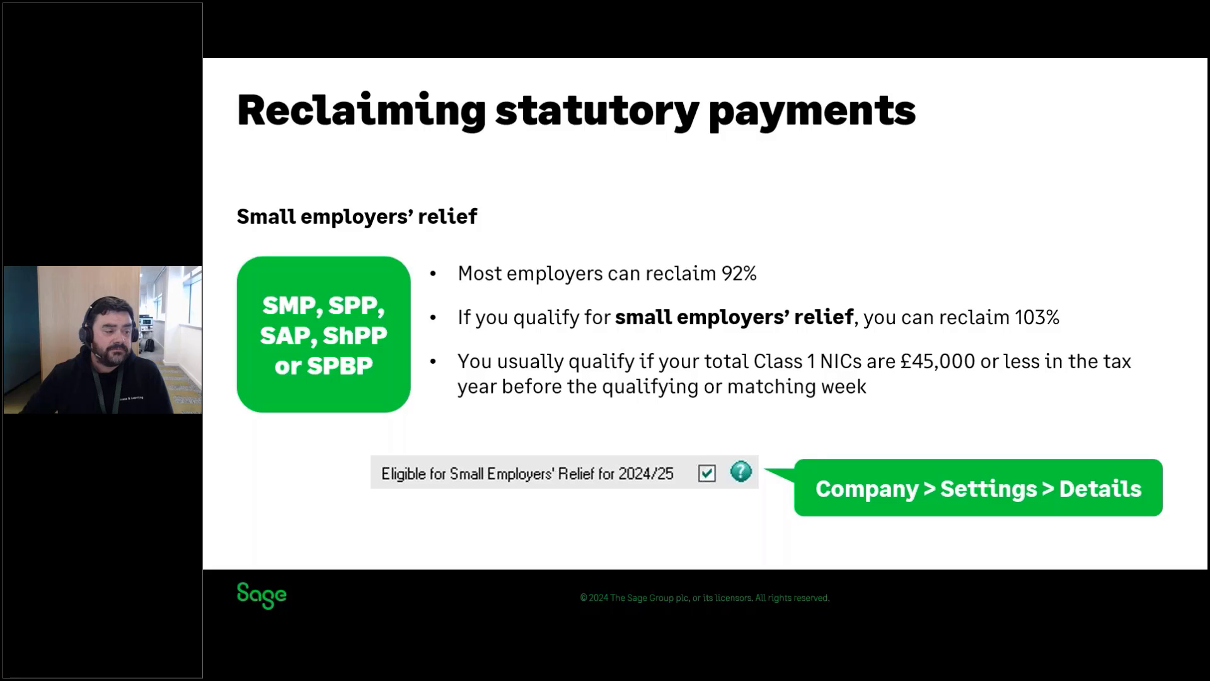
{"action": "key", "text": "Right"}
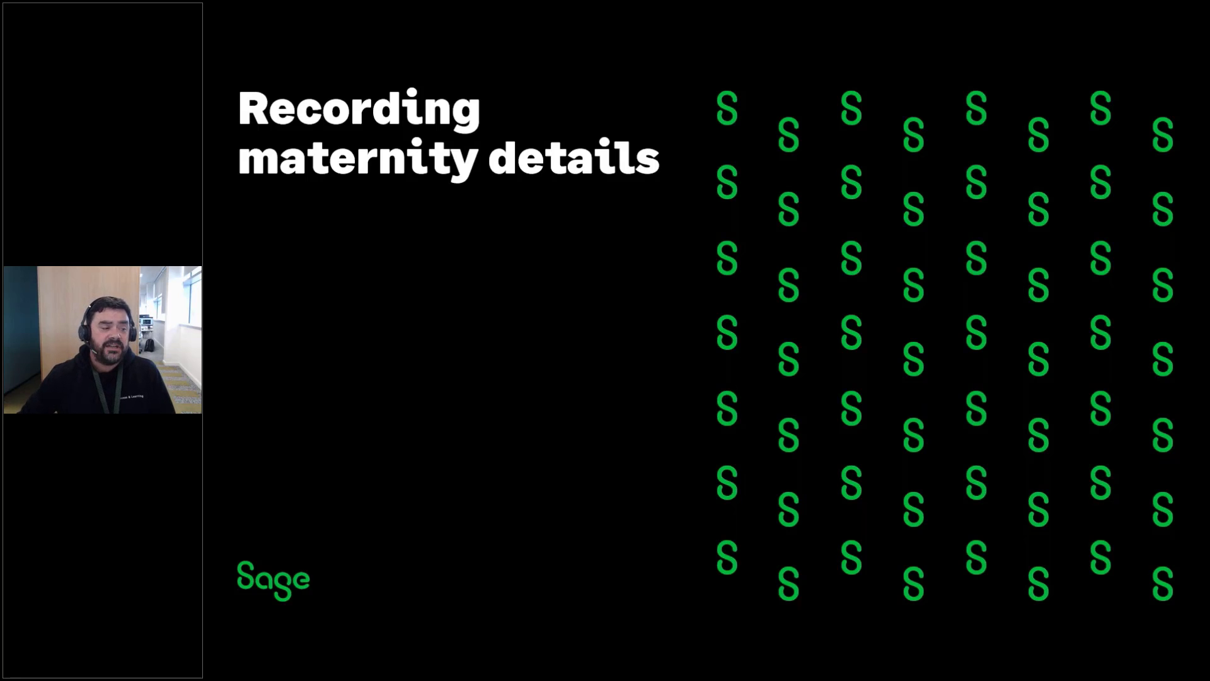
{"action": "key", "text": "Right"}
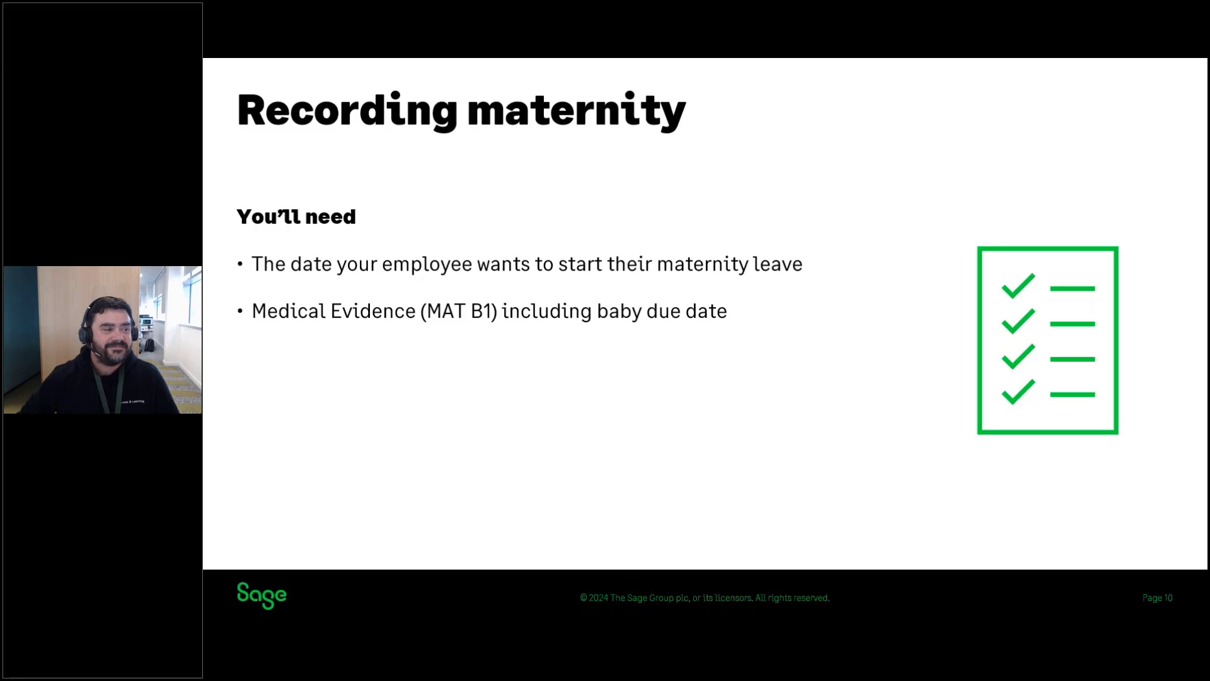
{"action": "key", "text": "alt+Tab"}
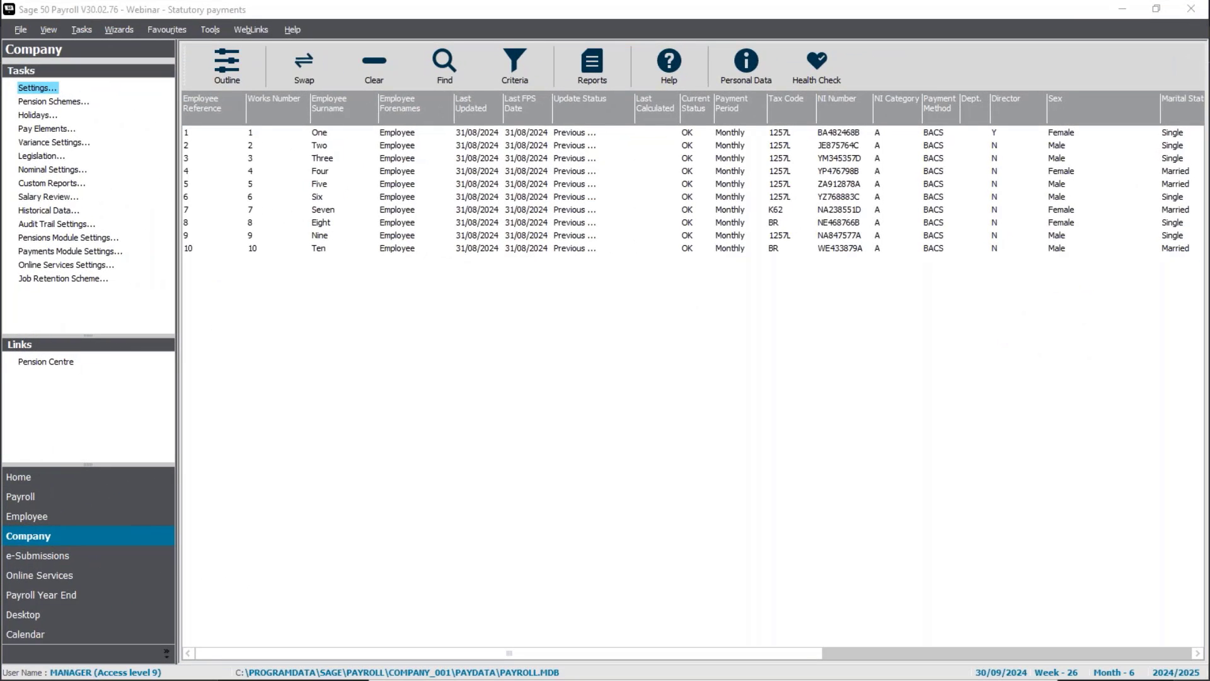
- Open maternity recording for the first employee in the list
{"action": "left_click", "coordinate": [137, 506]}
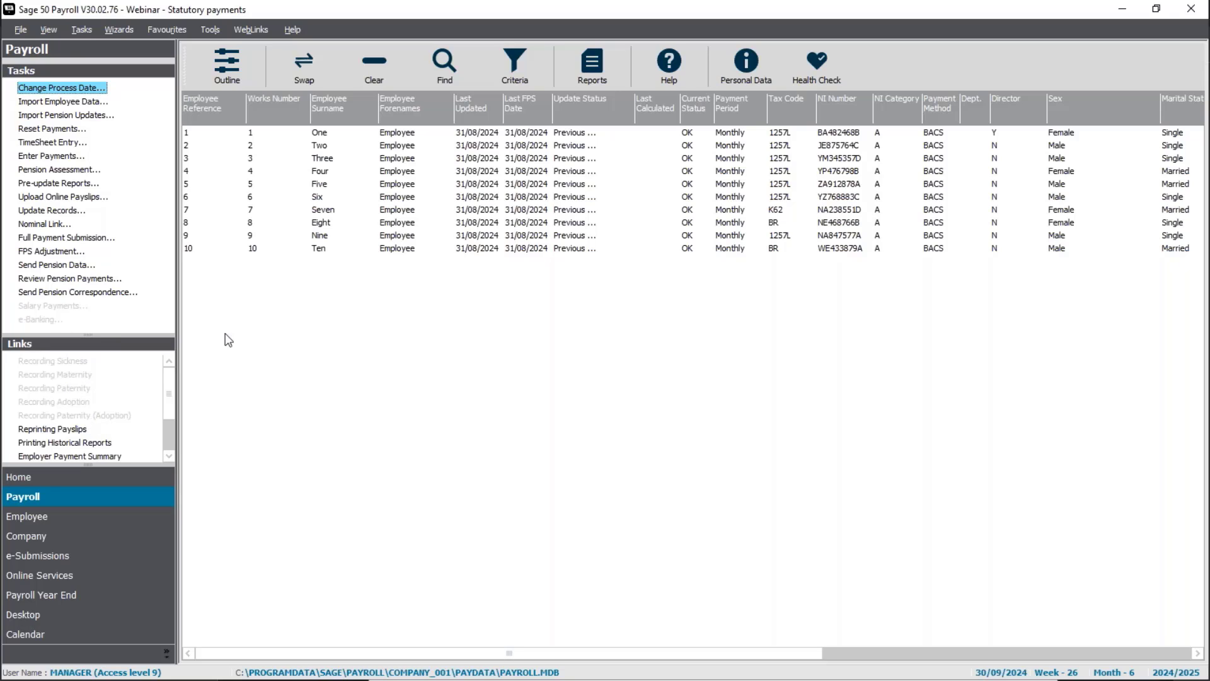
{"action": "left_click", "coordinate": [339, 133]}
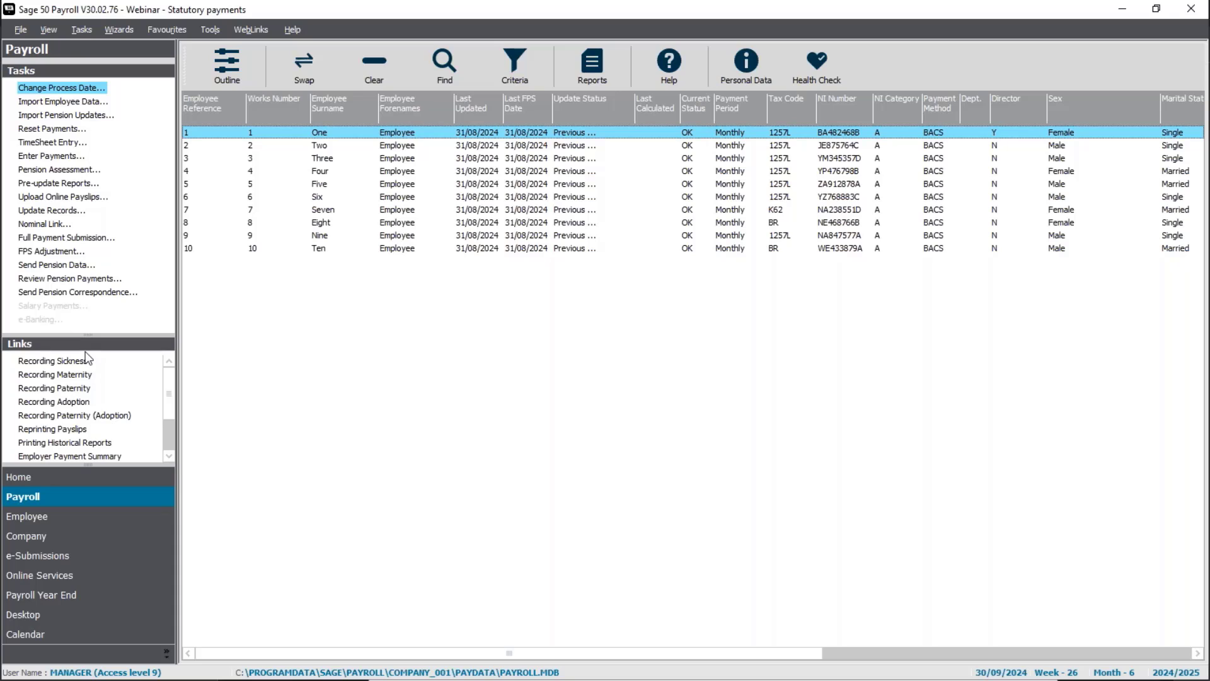
{"action": "left_click", "coordinate": [59, 523]}
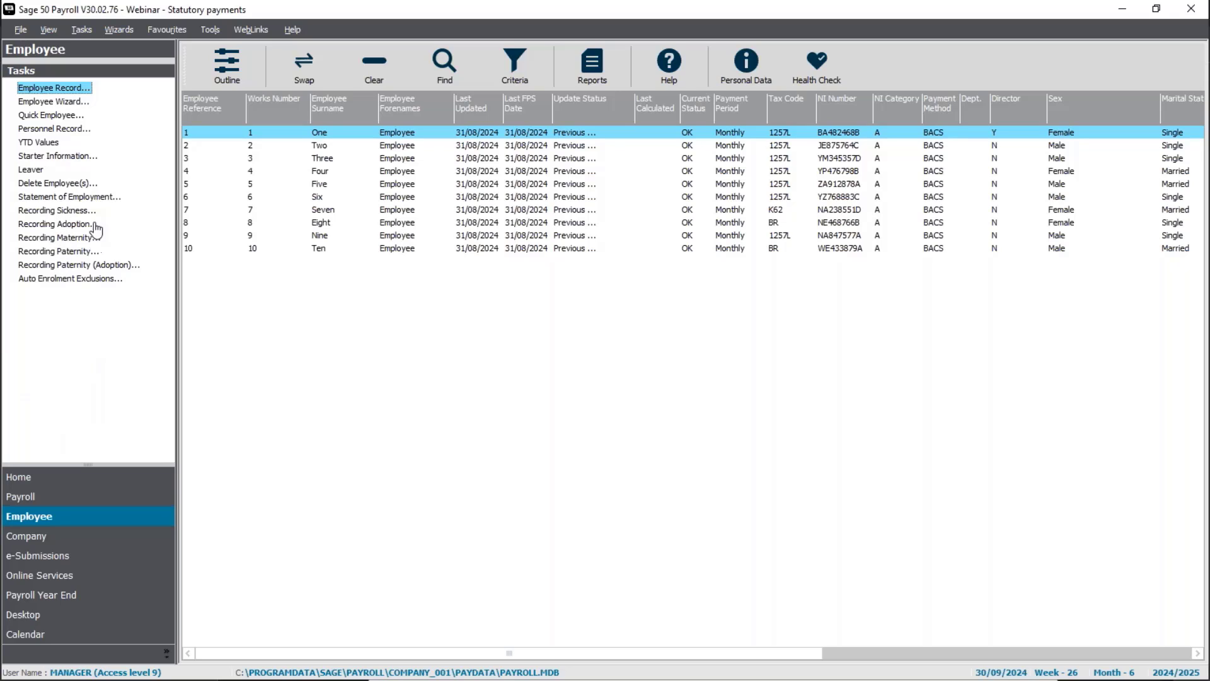
{"action": "left_click", "coordinate": [63, 238]}
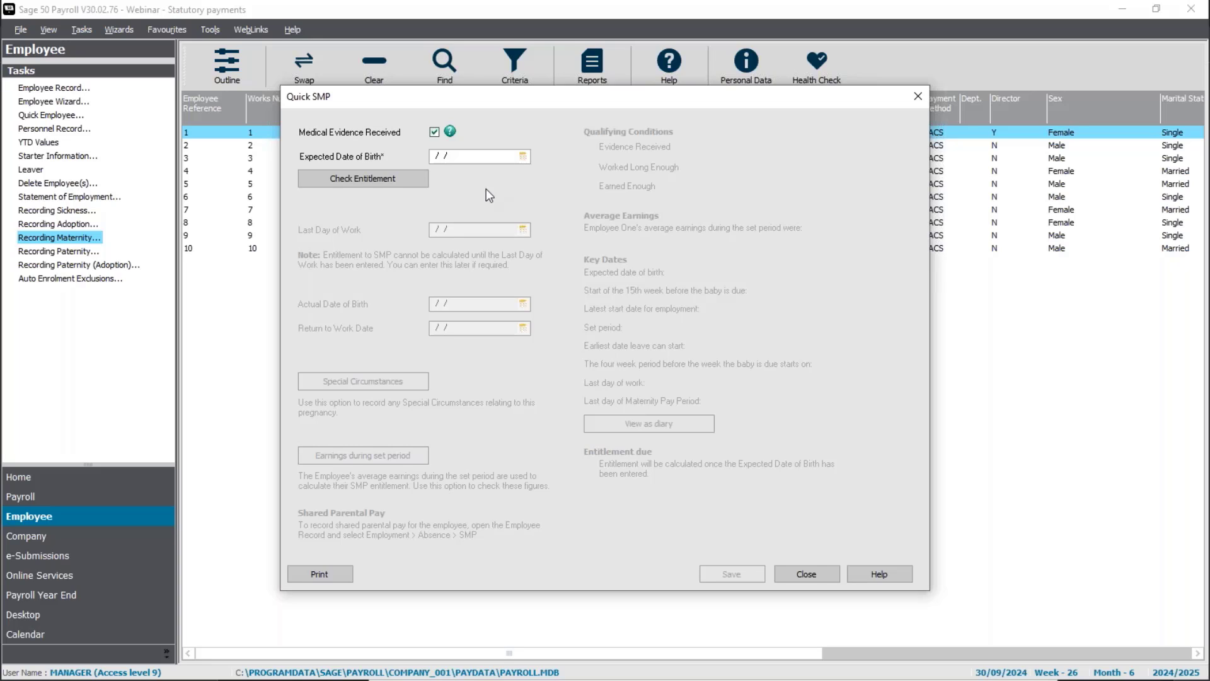
- Set the baby's due date to 25/09/2024 and check the employee's SMP entitlement
{"action": "left_click", "coordinate": [463, 155]}
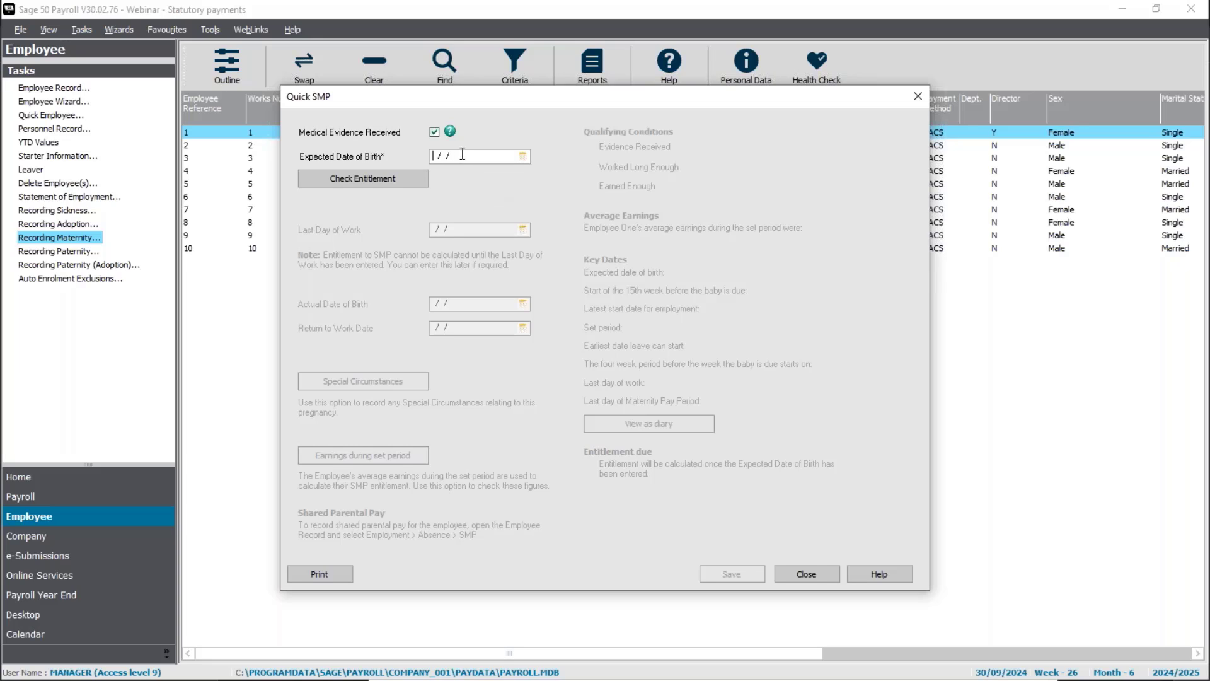
{"action": "left_click", "coordinate": [524, 156]}
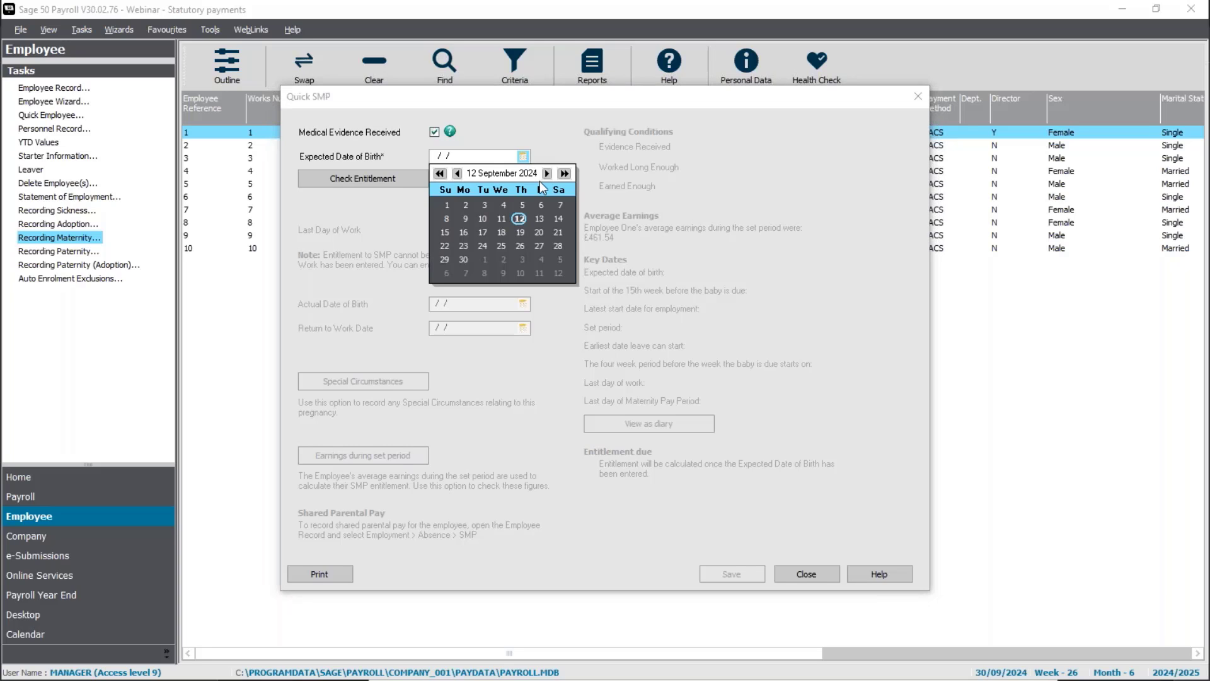
{"action": "left_click", "coordinate": [503, 247]}
{"action": "left_click", "coordinate": [503, 247]}
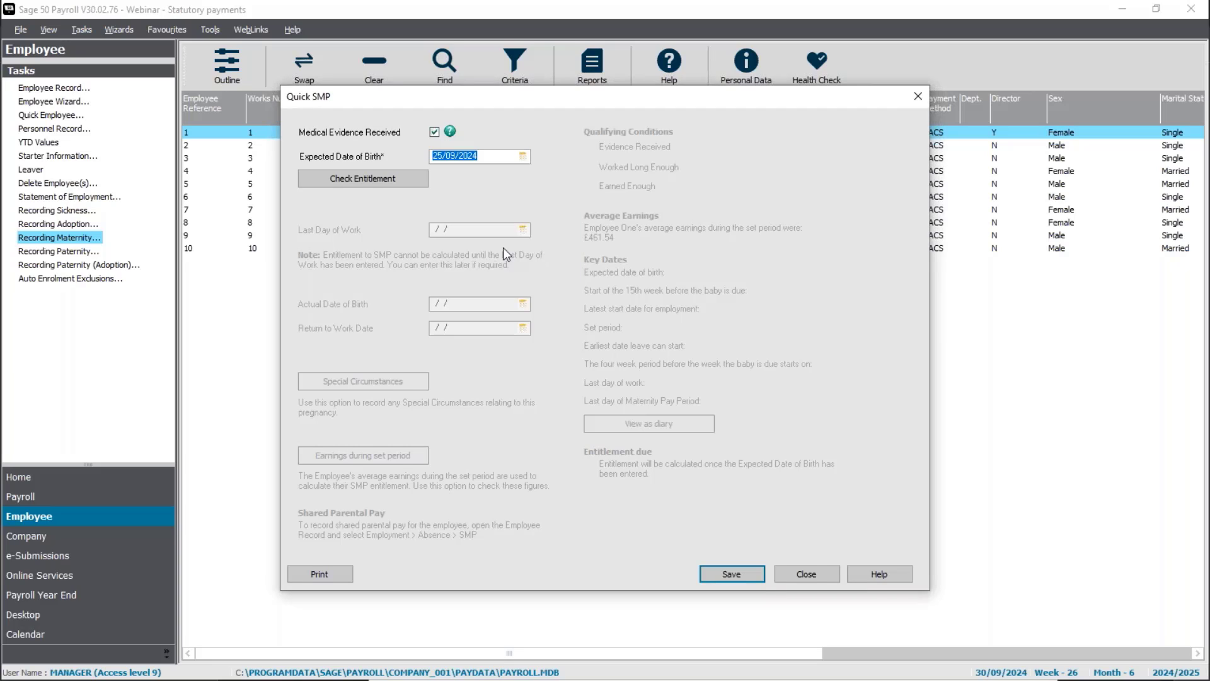
{"action": "left_click", "coordinate": [341, 181]}
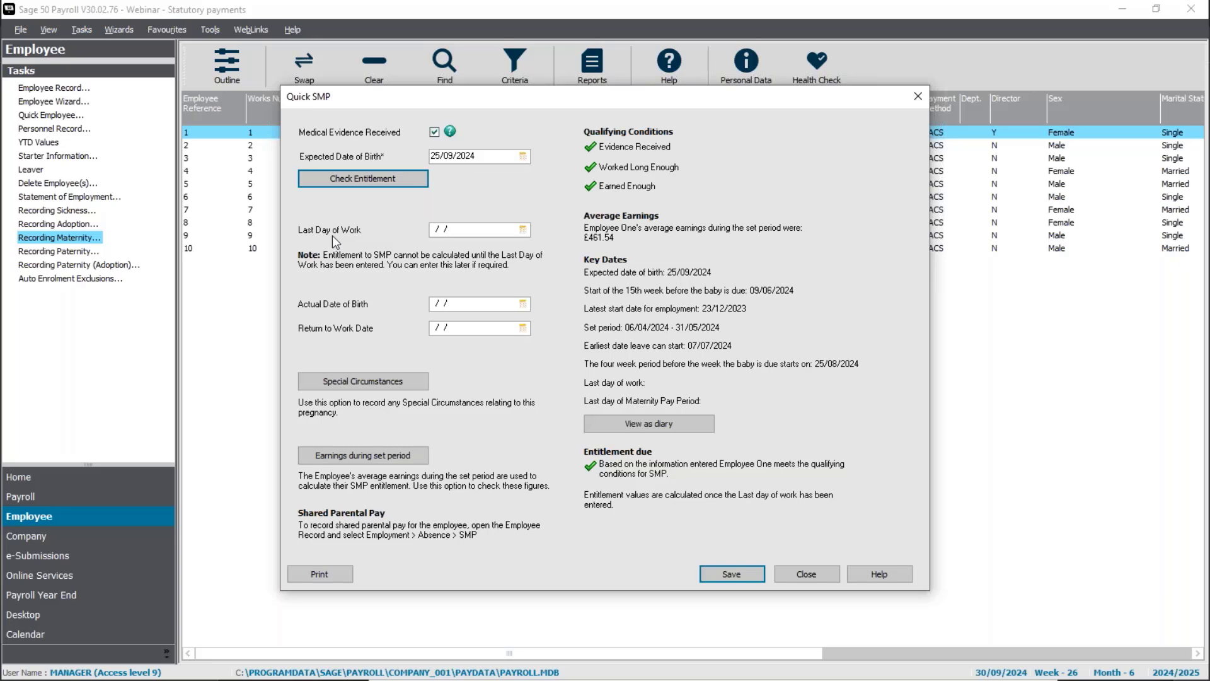
- Set the last day of work to 20/09/2024 so the SMP entitlement is calculated
{"action": "left_click", "coordinate": [523, 230]}
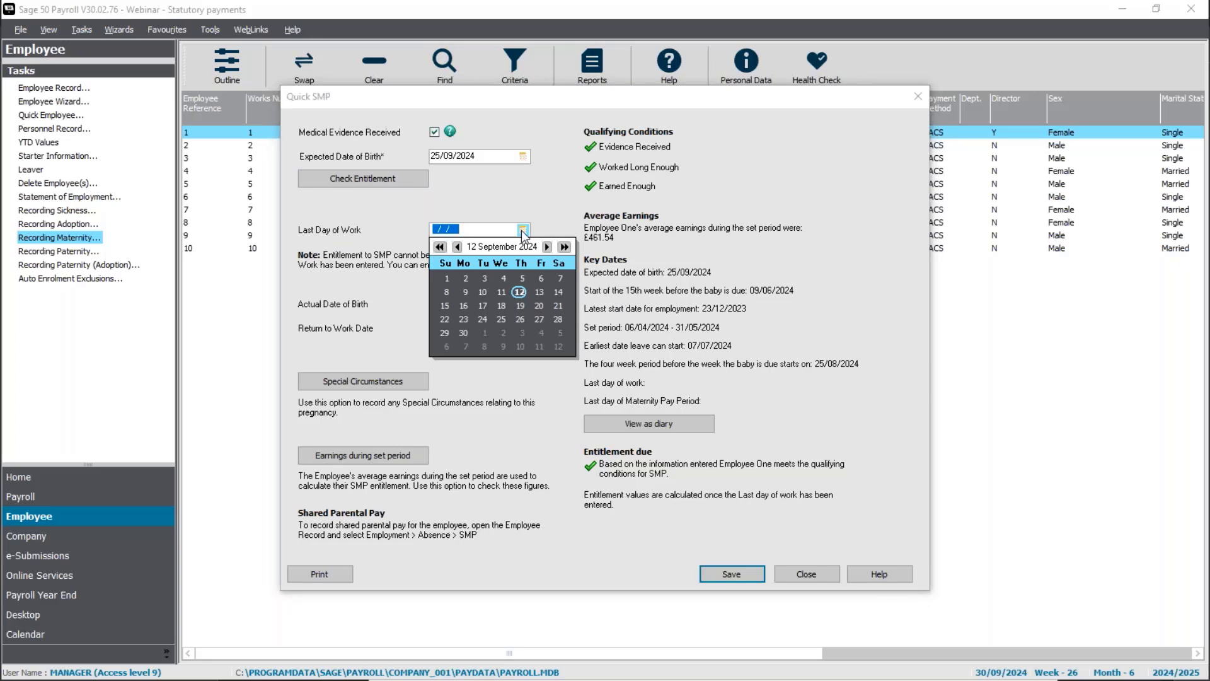
{"action": "left_click", "coordinate": [537, 307]}
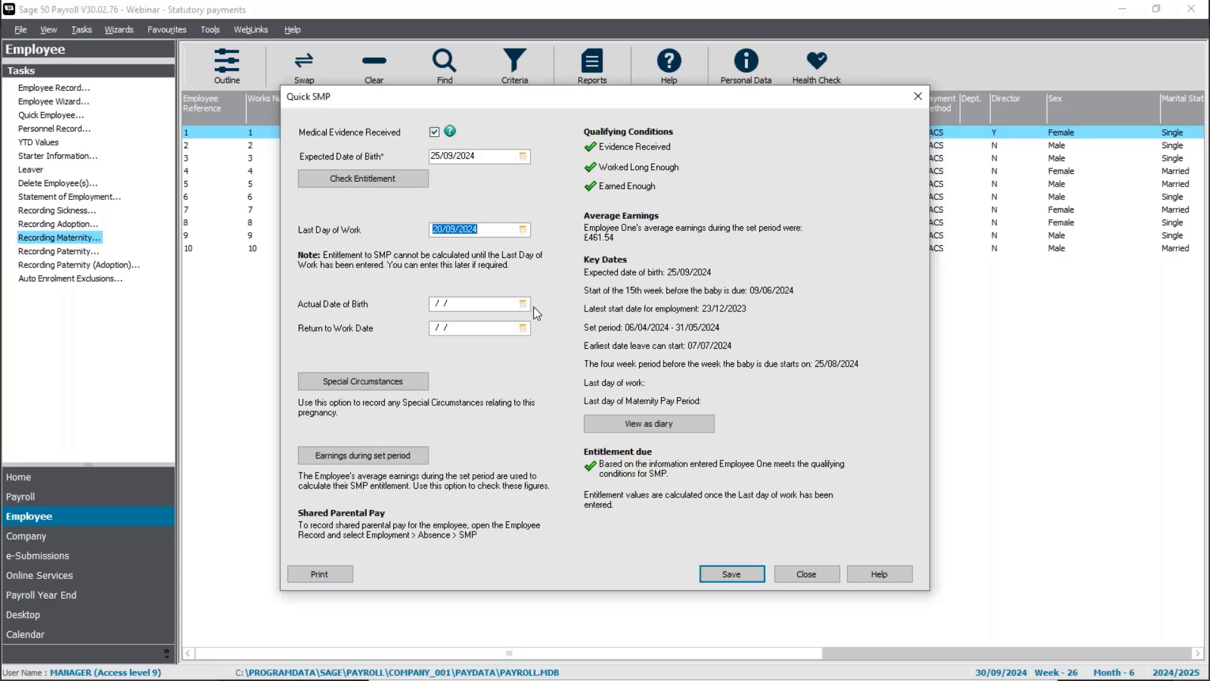
{"action": "left_click", "coordinate": [497, 306]}
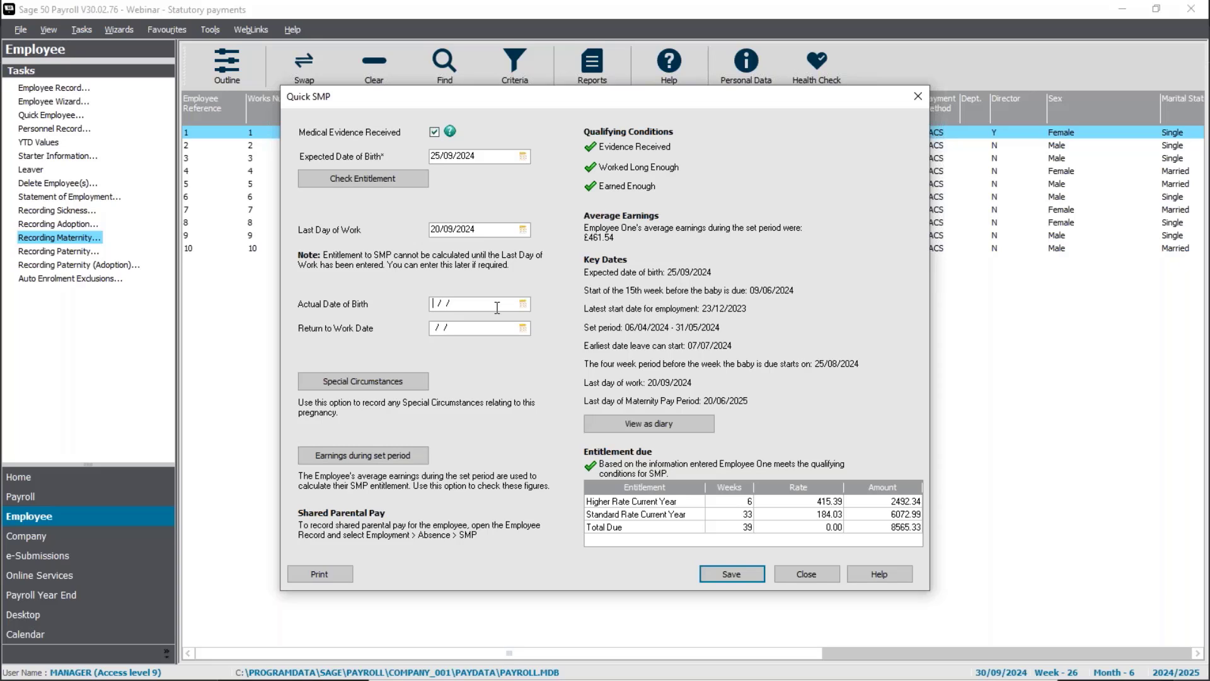
{"action": "left_click", "coordinate": [447, 327]}
- Review the employee's earnings during the set period and the special circumstances options for the maternity record
{"action": "left_click", "coordinate": [392, 460]}
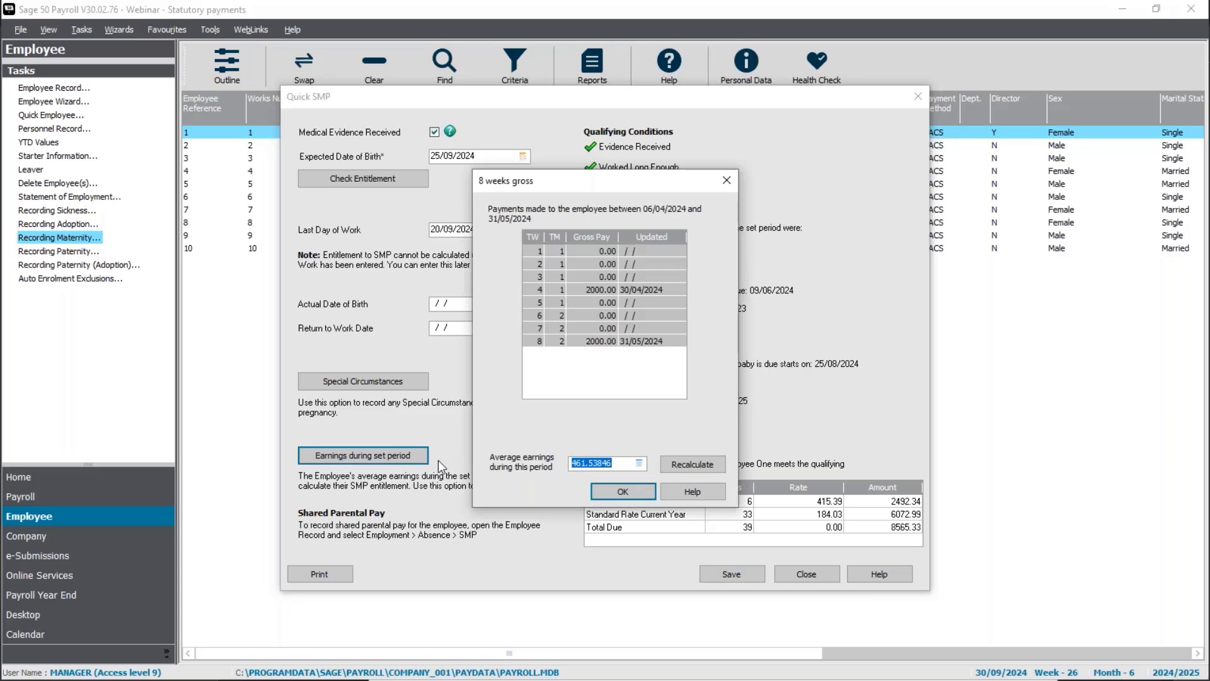
{"action": "left_click", "coordinate": [622, 491]}
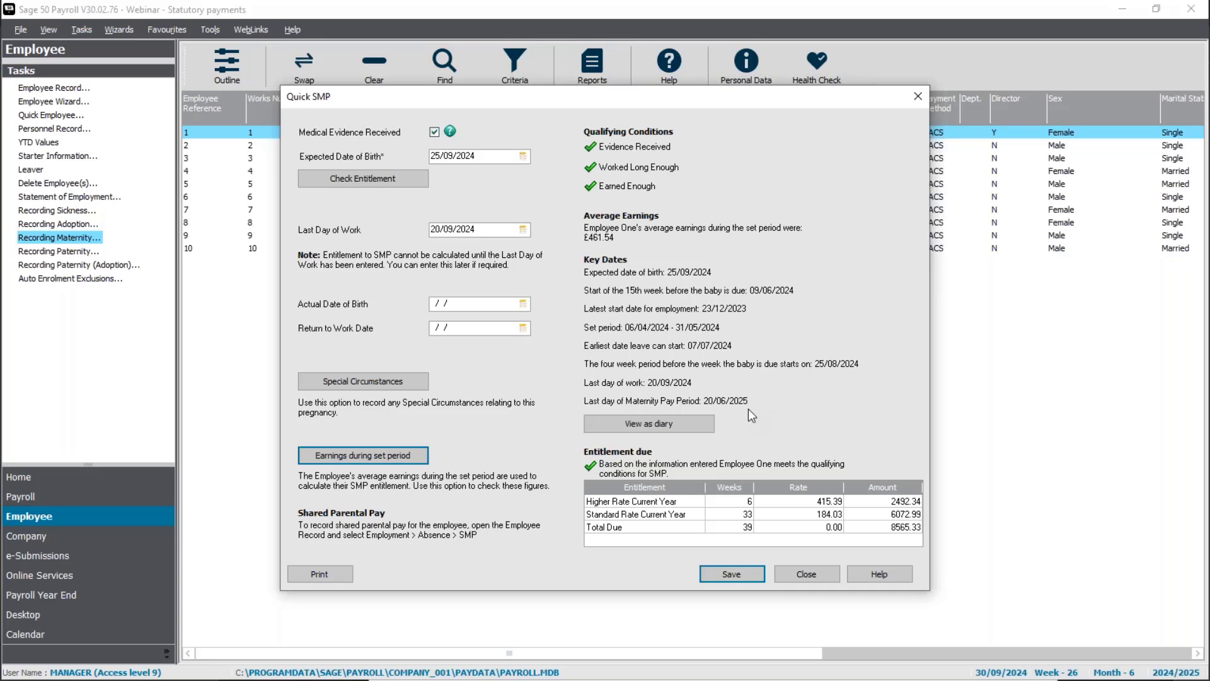
{"action": "left_click", "coordinate": [374, 387]}
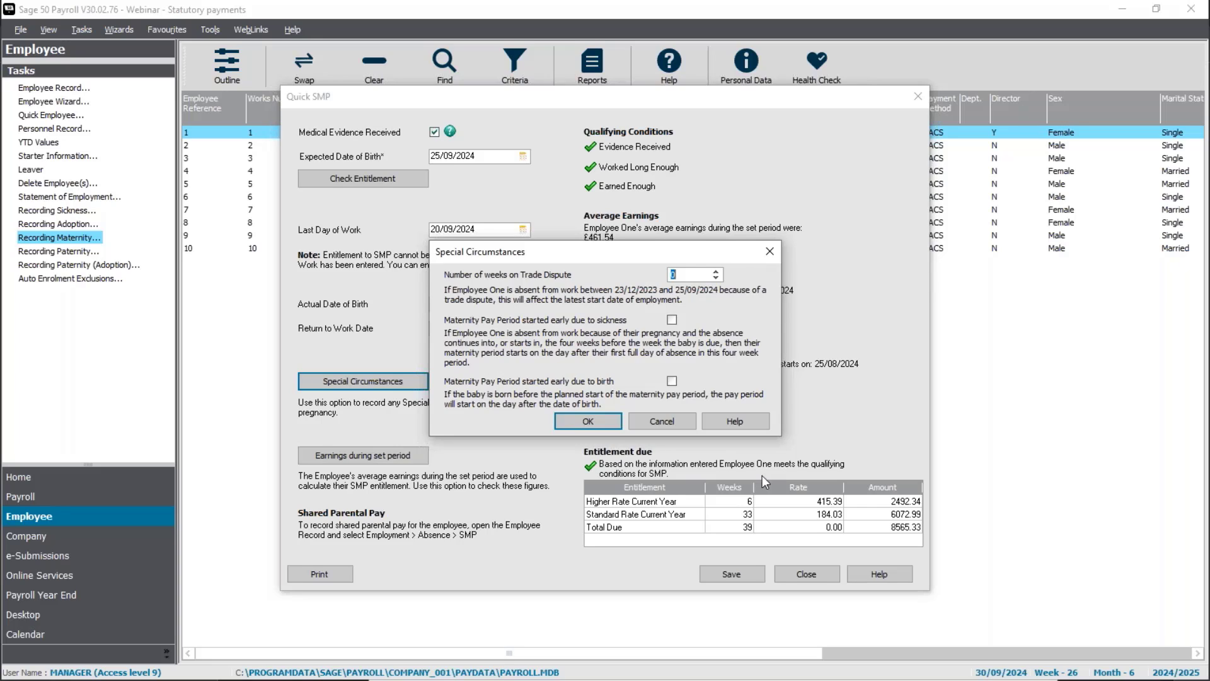
{"action": "left_click", "coordinate": [608, 421]}
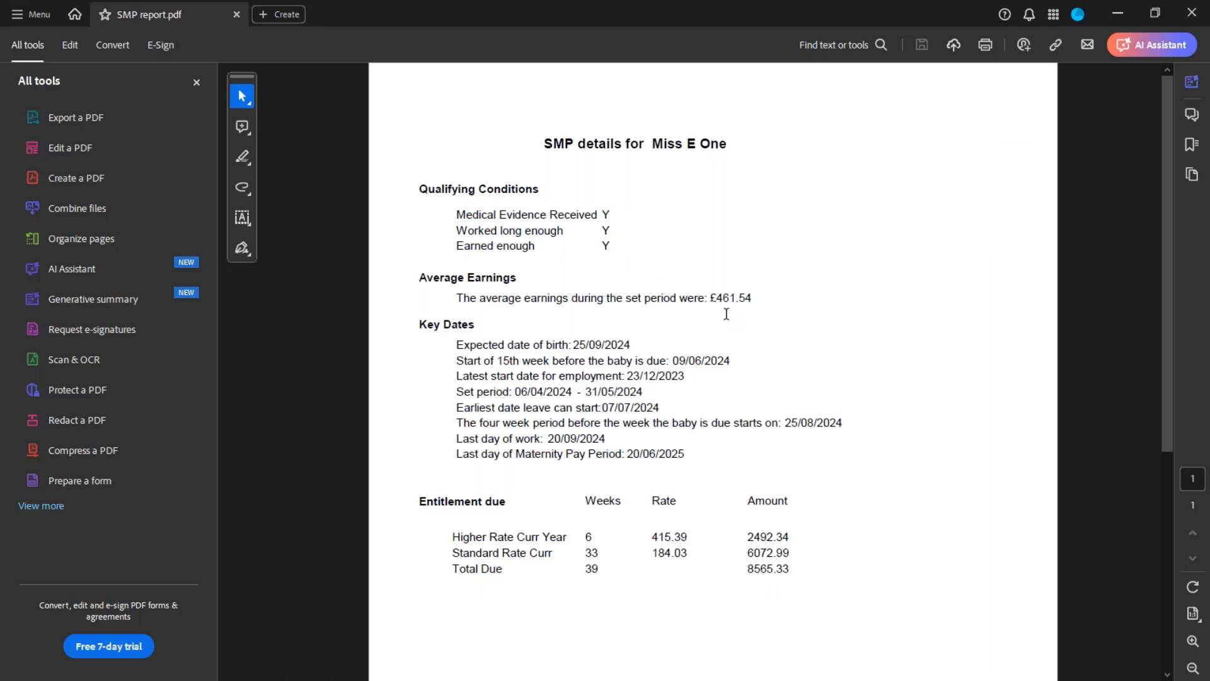
- Read through the SMP report PDF and close the Quick SMP window
{"action": "scroll", "coordinate": [726, 313], "scroll_direction": "down", "scroll_amount": 2}
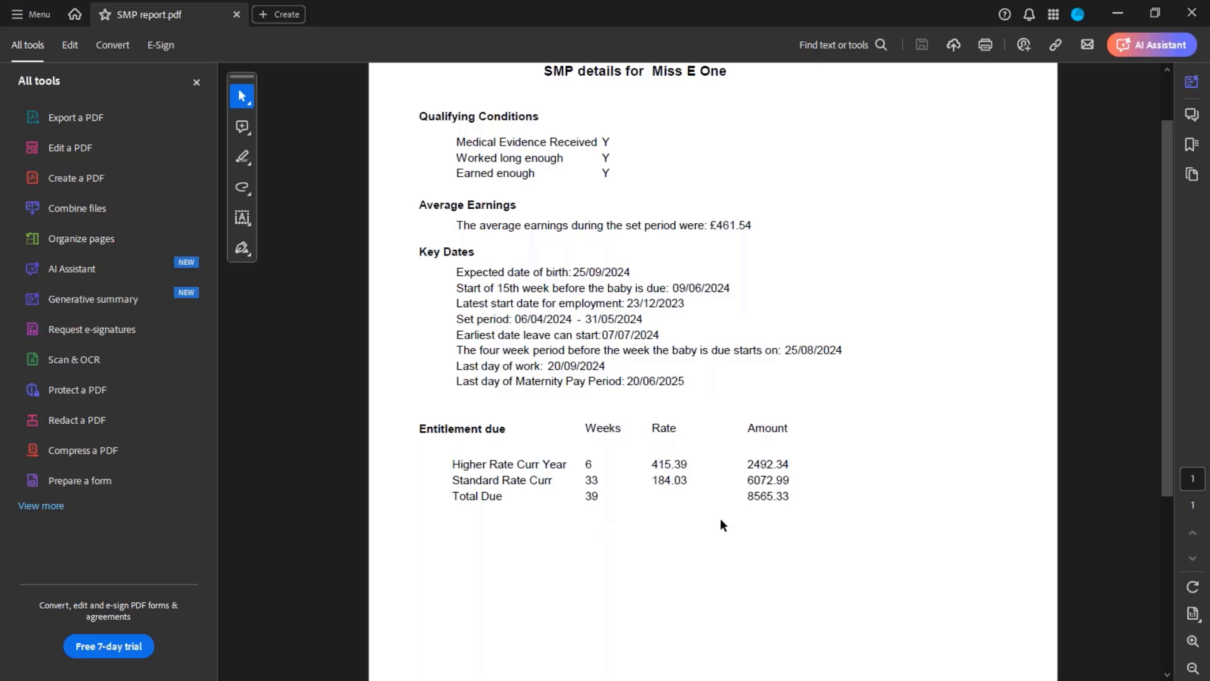
{"action": "left_click", "coordinate": [1117, 16]}
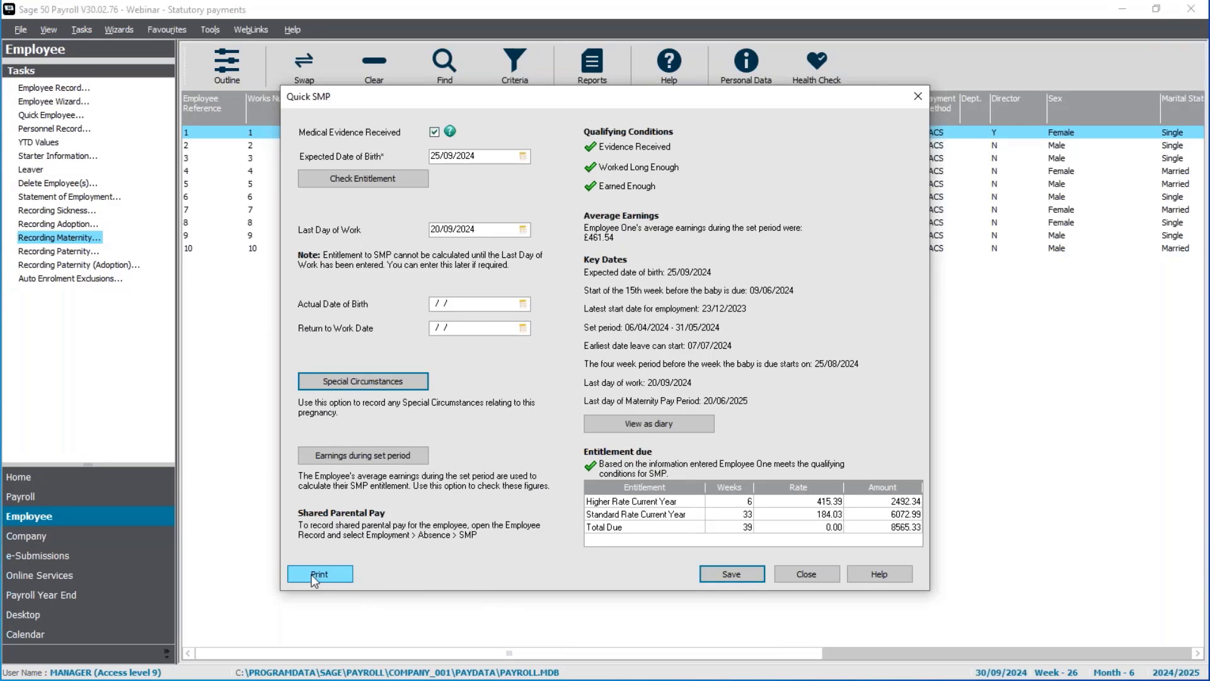
{"action": "left_click", "coordinate": [805, 577]}
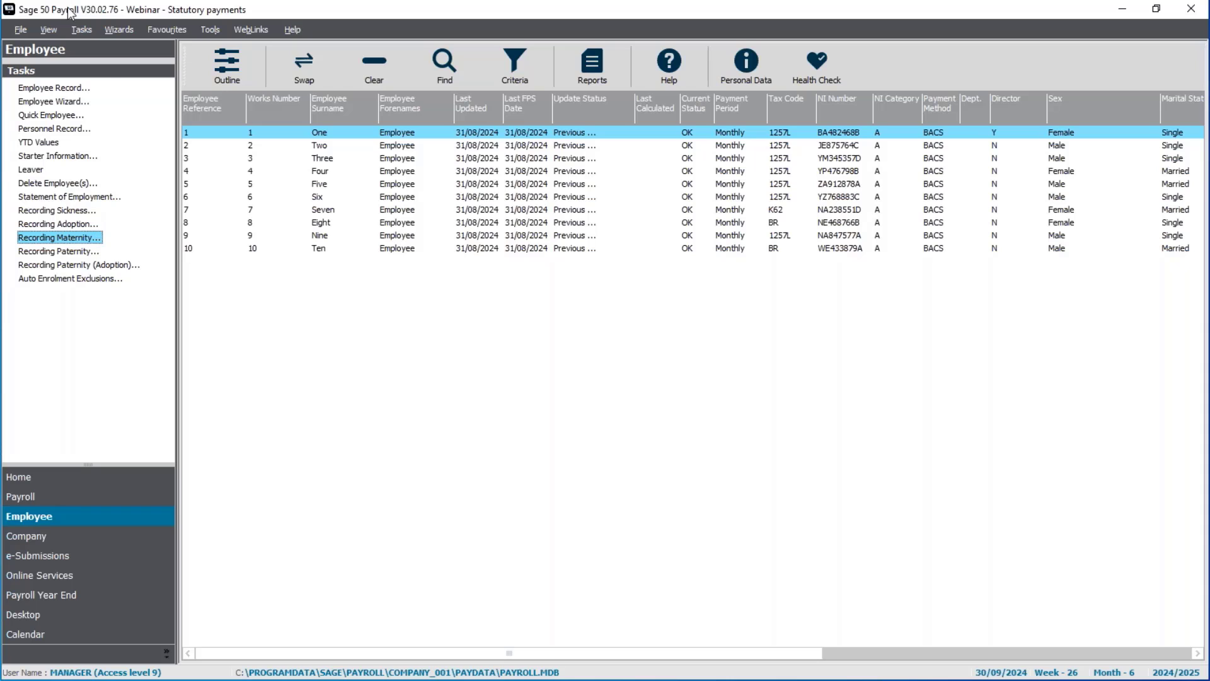
- Open the SMP details in employee 1's absence record and check the maternity dates and average weekly gross pay
{"action": "left_click", "coordinate": [63, 88]}
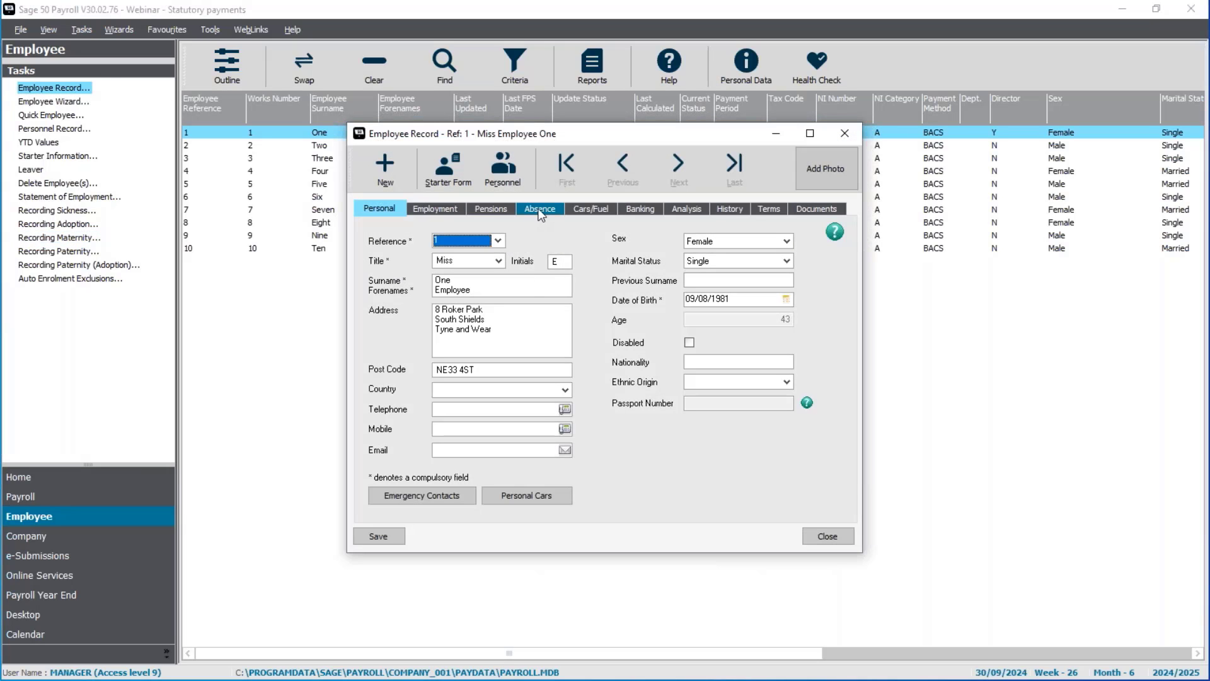
{"action": "left_click", "coordinate": [541, 213]}
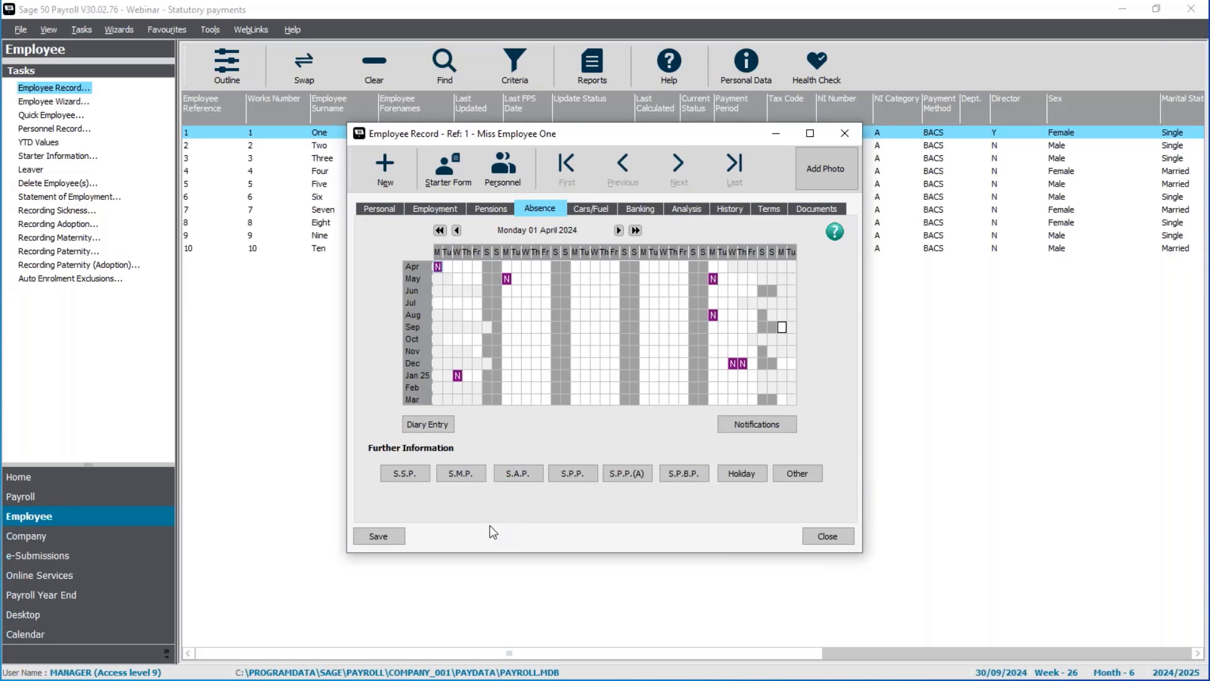
{"action": "left_click", "coordinate": [460, 474]}
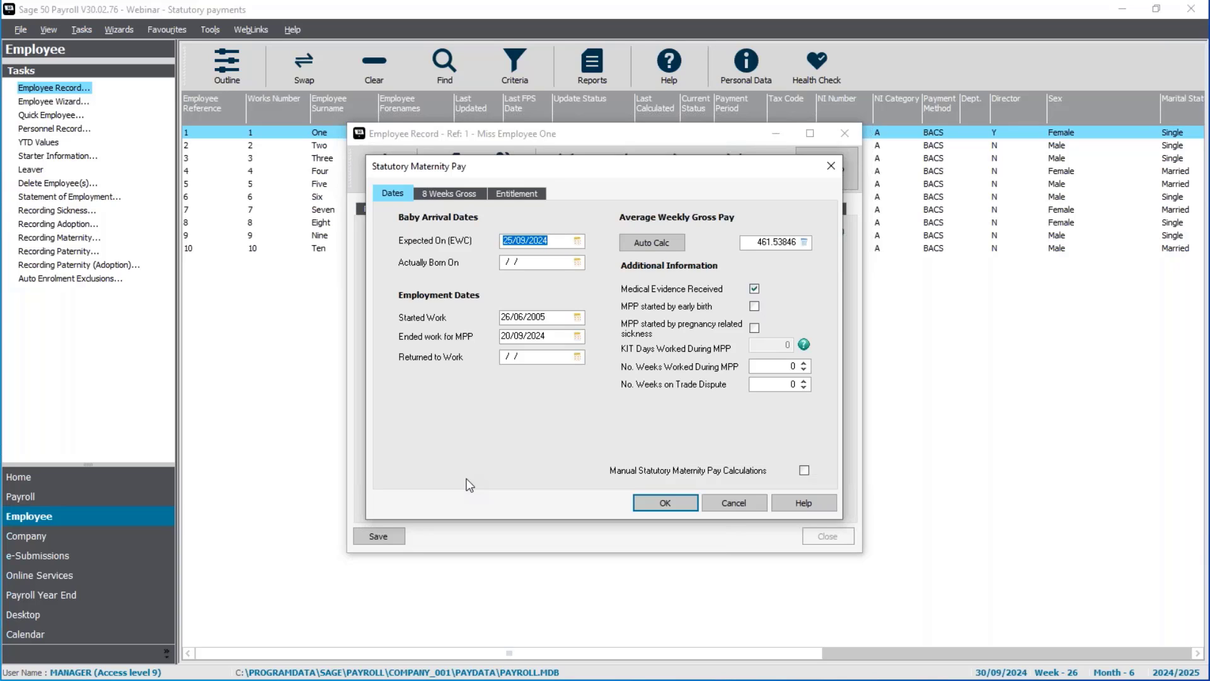
{"action": "left_click", "coordinate": [563, 242]}
{"action": "left_click", "coordinate": [555, 339]}
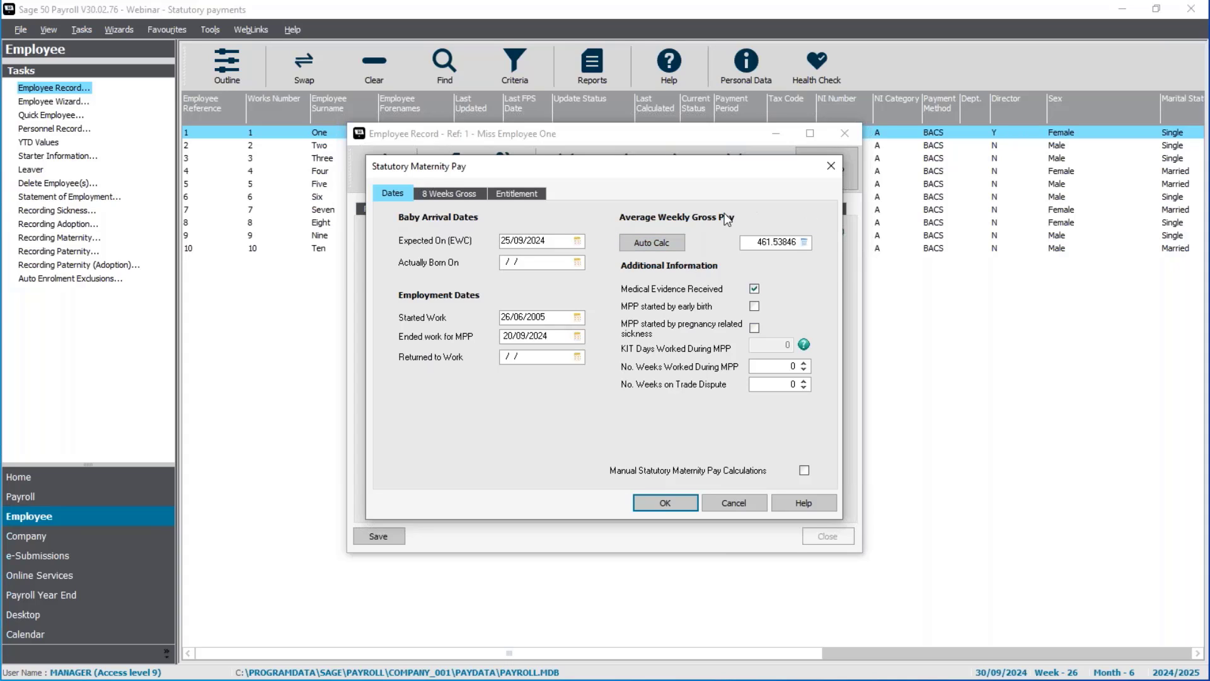
{"action": "left_click", "coordinate": [661, 247]}
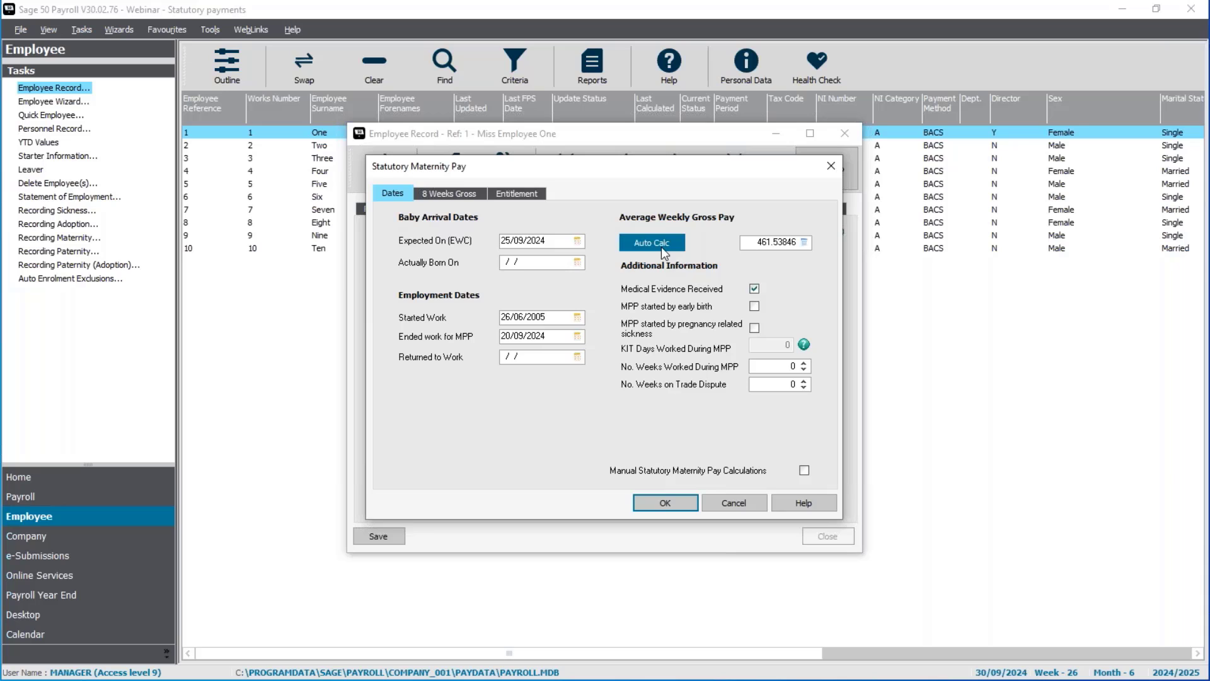
{"action": "left_click", "coordinate": [557, 376]}
- Review the 8-week gross pay history and SMP entitlement, accept the details and close the employee record
{"action": "left_click", "coordinate": [454, 199]}
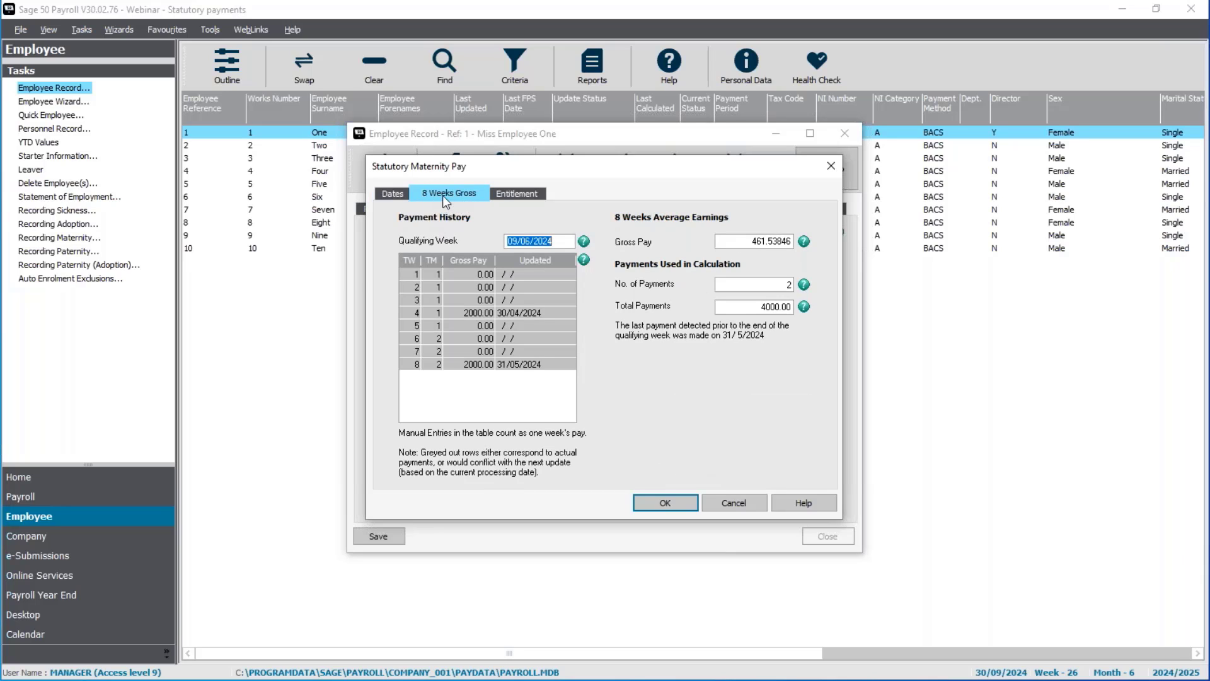
{"action": "left_click", "coordinate": [526, 195]}
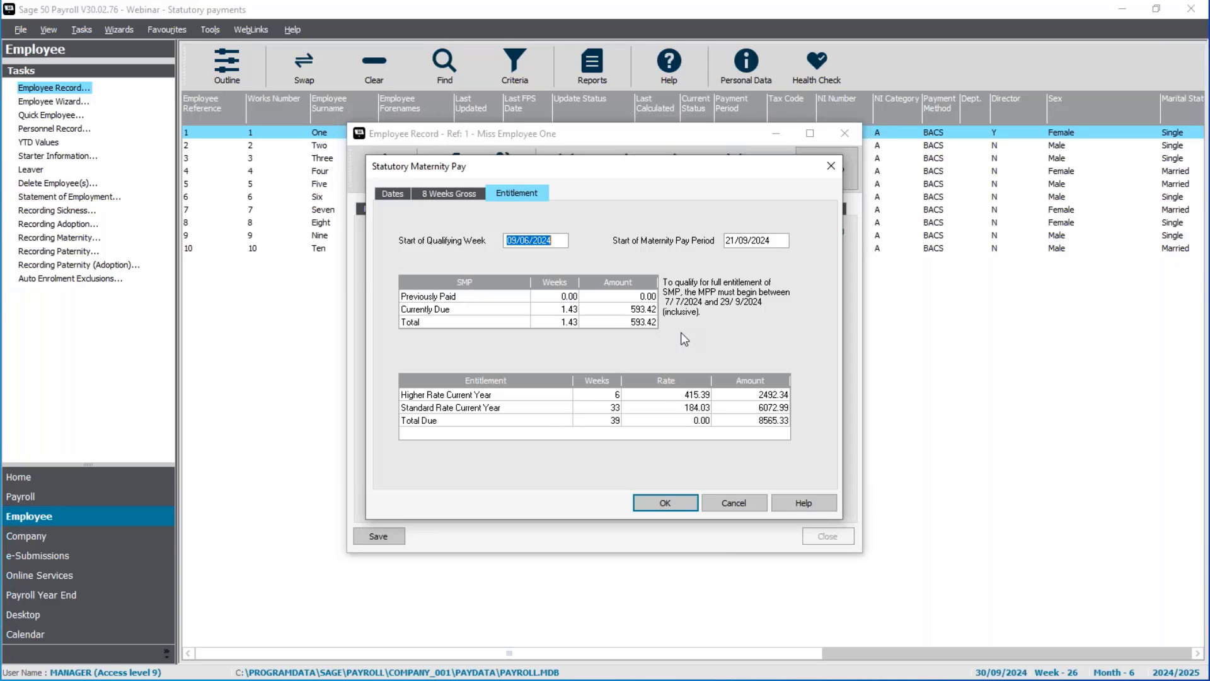
{"action": "left_click", "coordinate": [680, 507]}
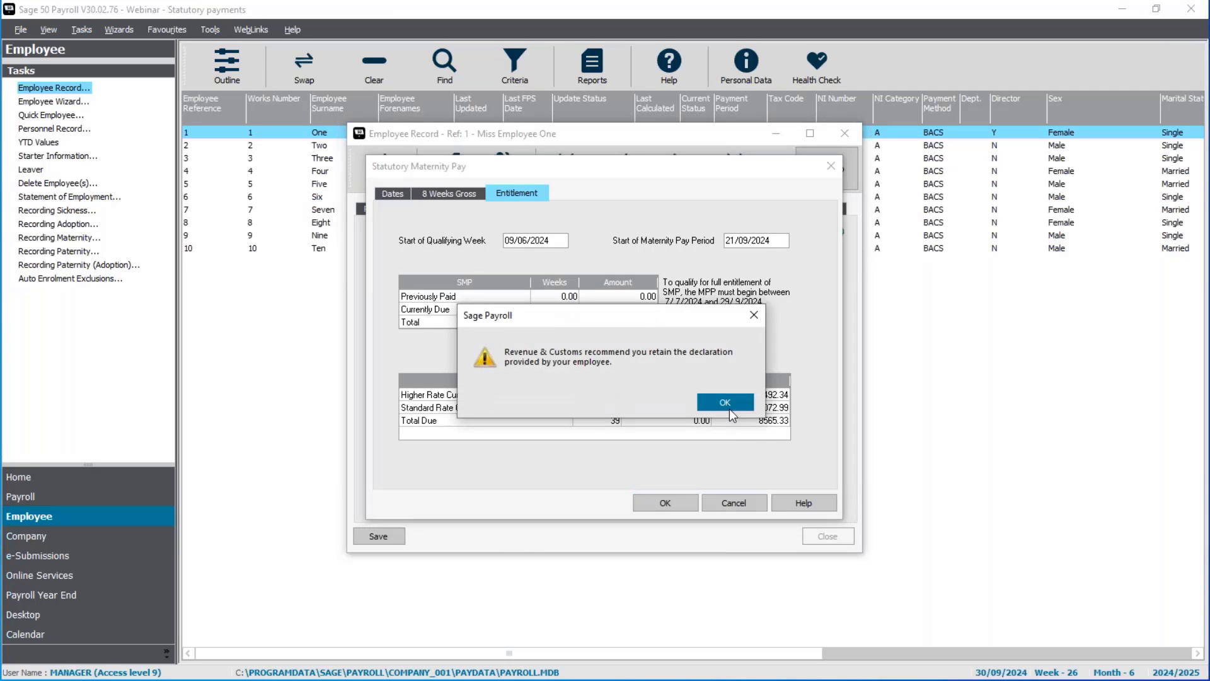
{"action": "left_click", "coordinate": [725, 402]}
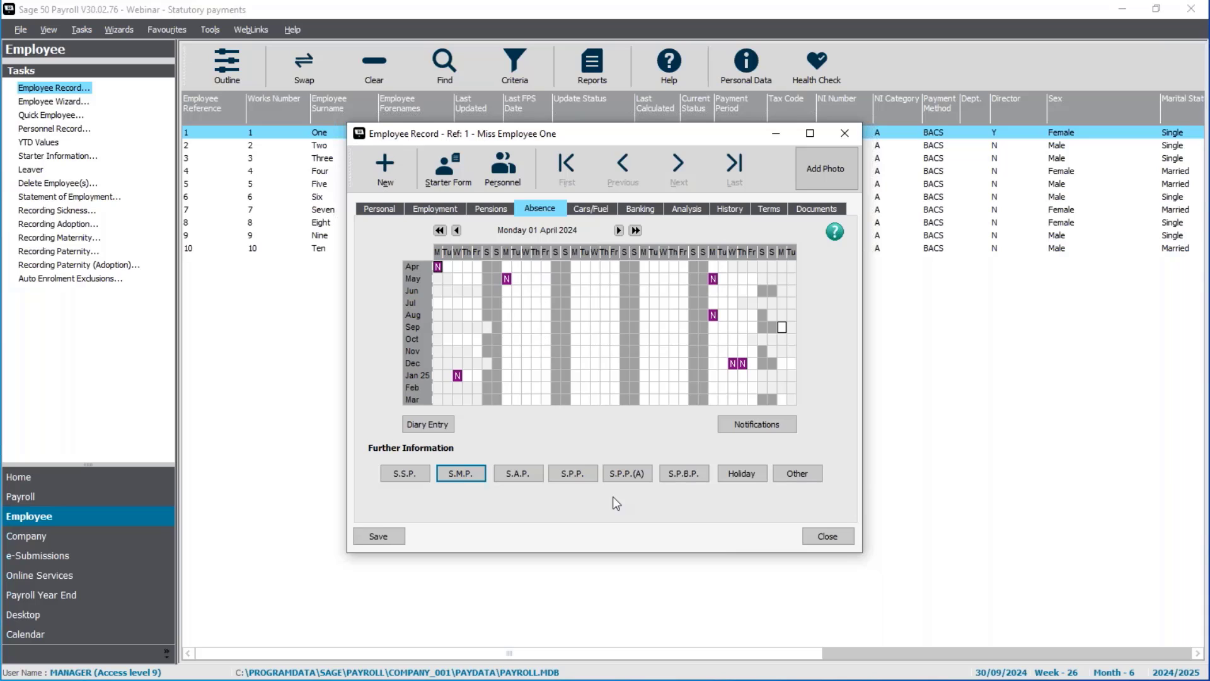
{"action": "left_click", "coordinate": [825, 536]}
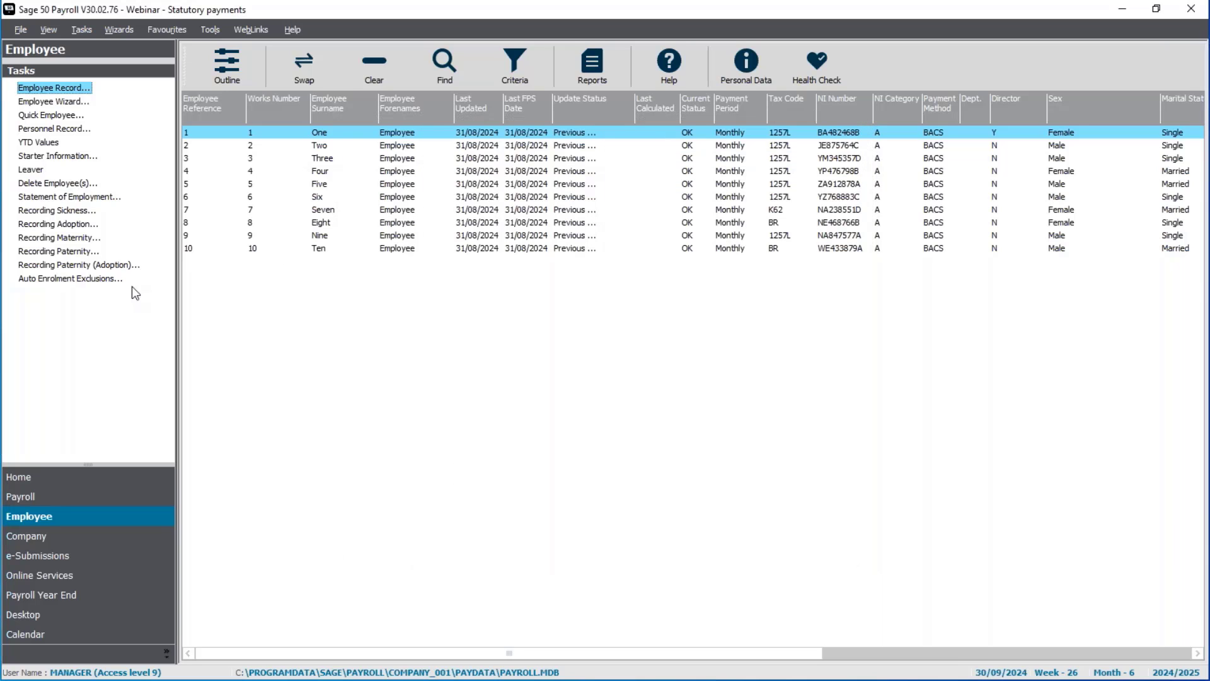
- Confirm 30/09/2024 as the payroll process date and open payment entry for employee 1, skipping the legislation update check
{"action": "left_click", "coordinate": [45, 266]}
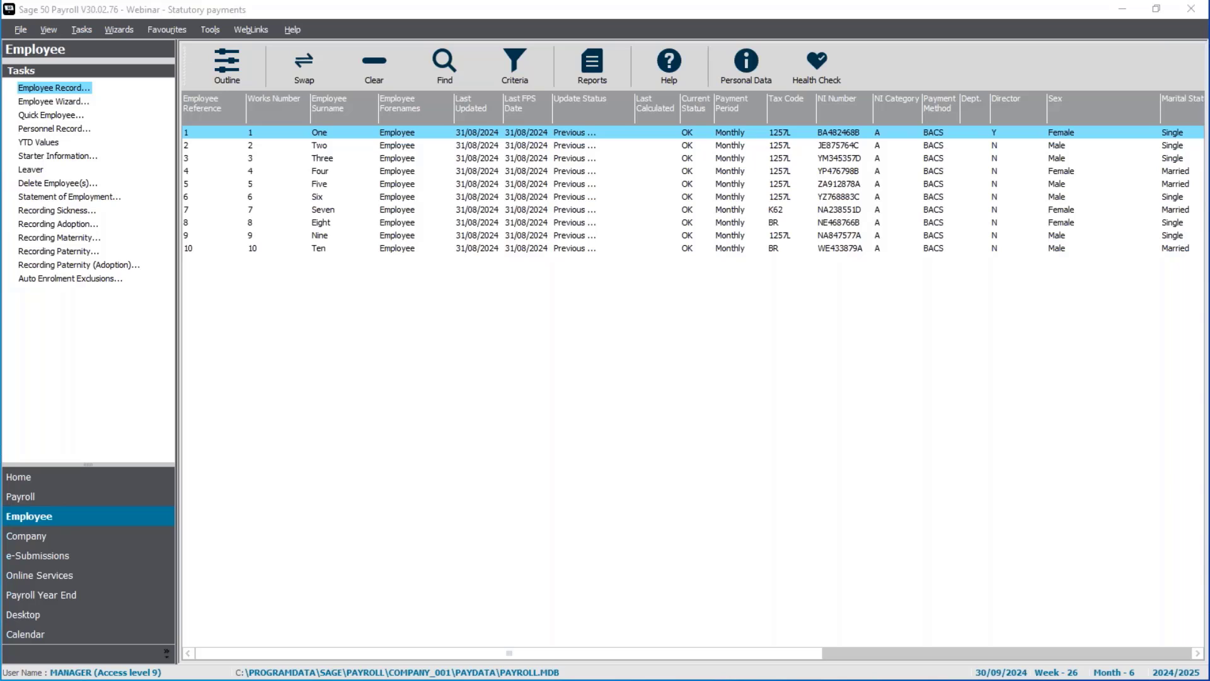
{"action": "left_click", "coordinate": [108, 499]}
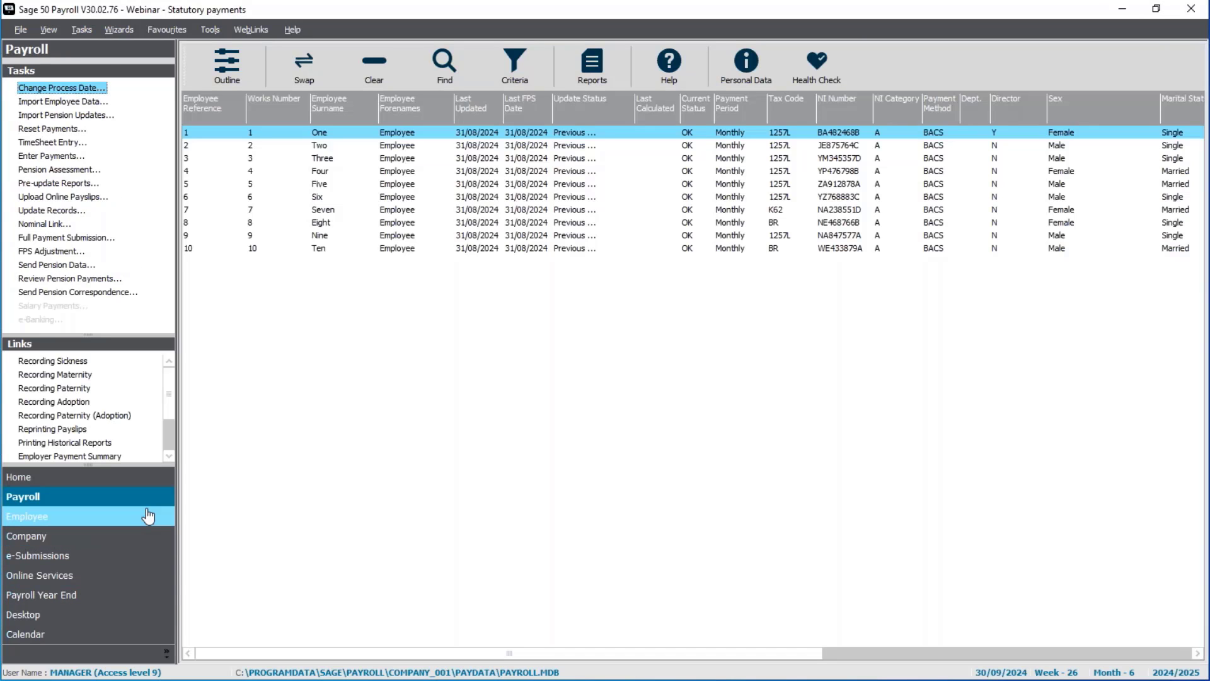
{"action": "left_click", "coordinate": [81, 93]}
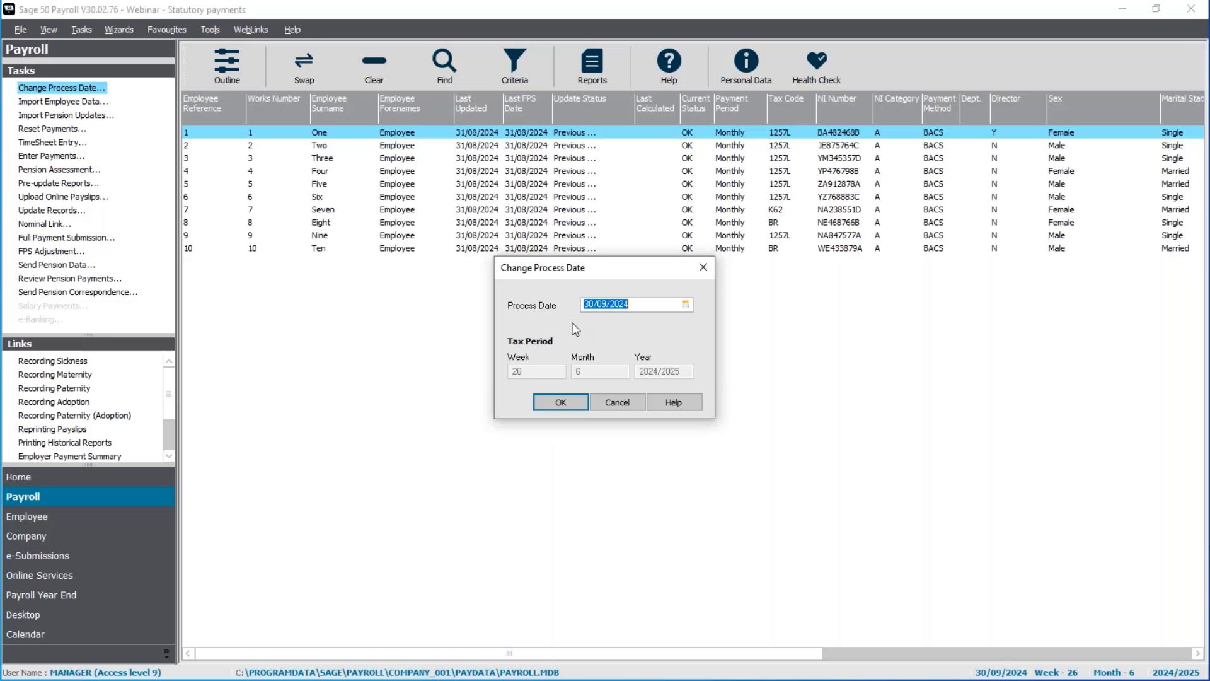
{"action": "left_click", "coordinate": [561, 403]}
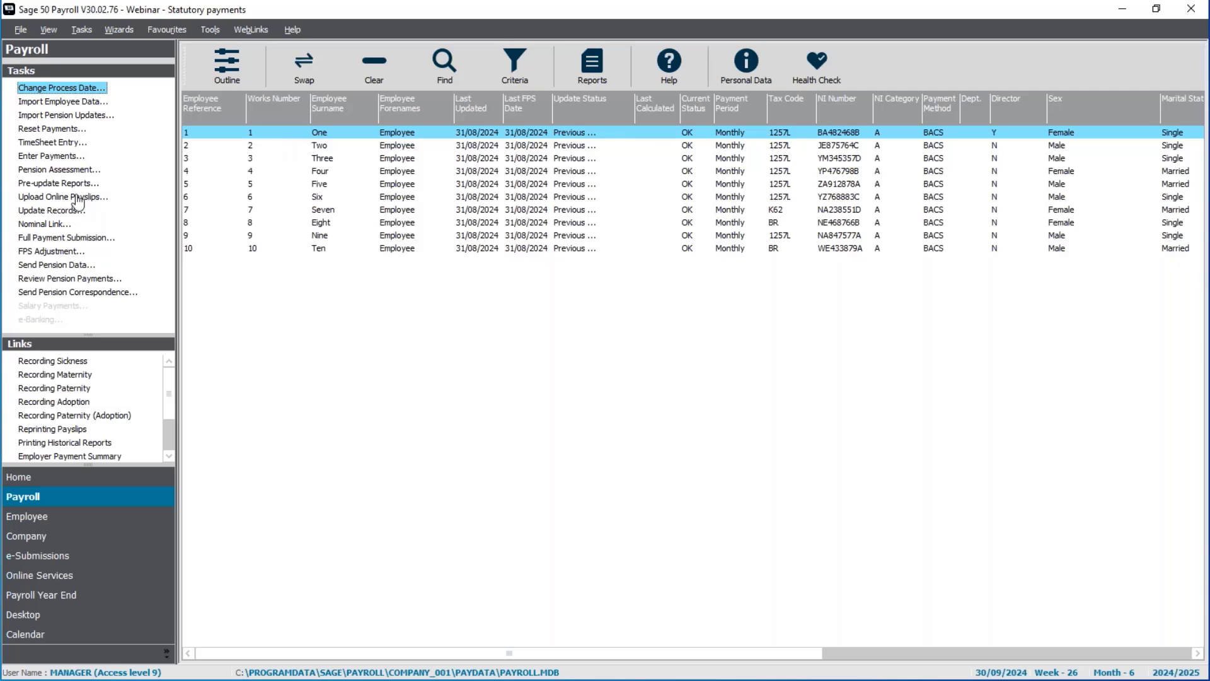
{"action": "left_click", "coordinate": [56, 158]}
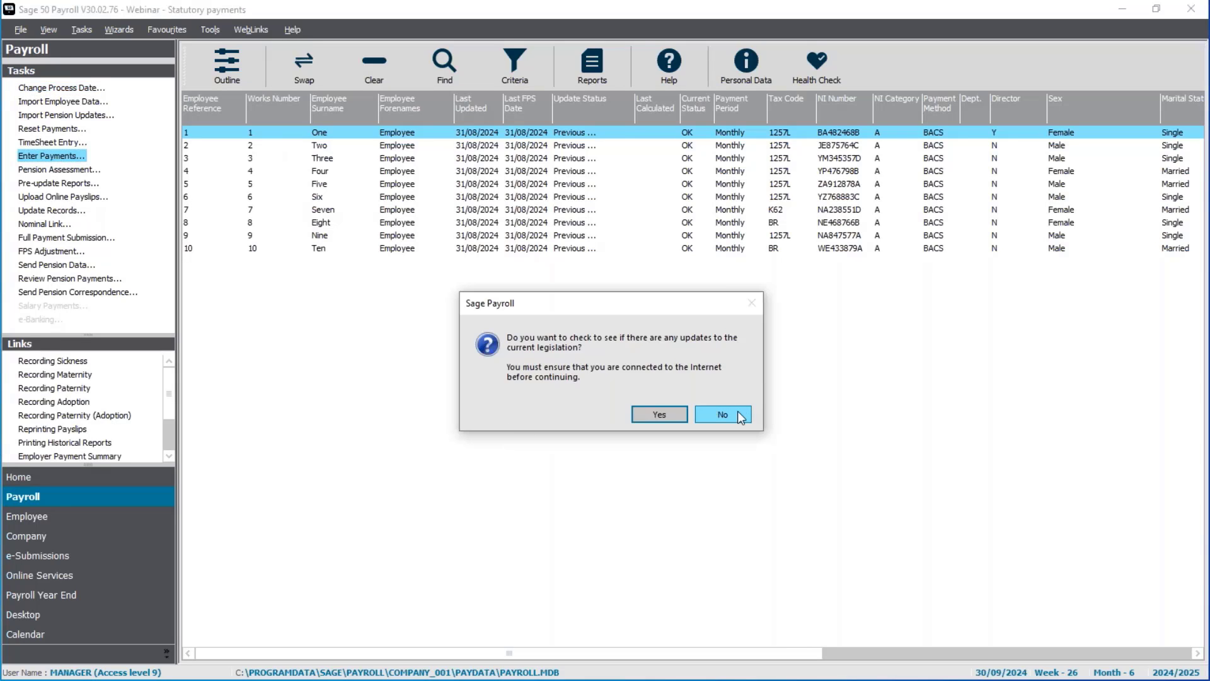
{"action": "left_click", "coordinate": [738, 414]}
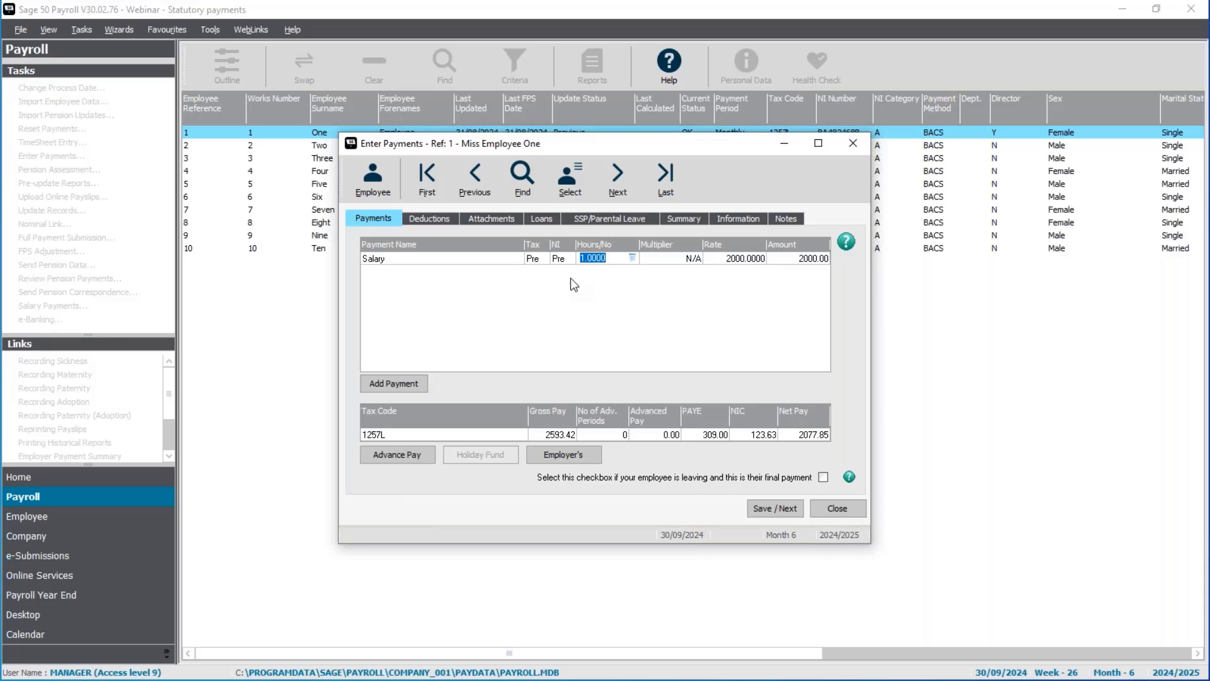
- Check the Statutory Maternity Pay in the payment summary and its underlying entitlement details, then close the payment entry
{"action": "left_click", "coordinate": [691, 220]}
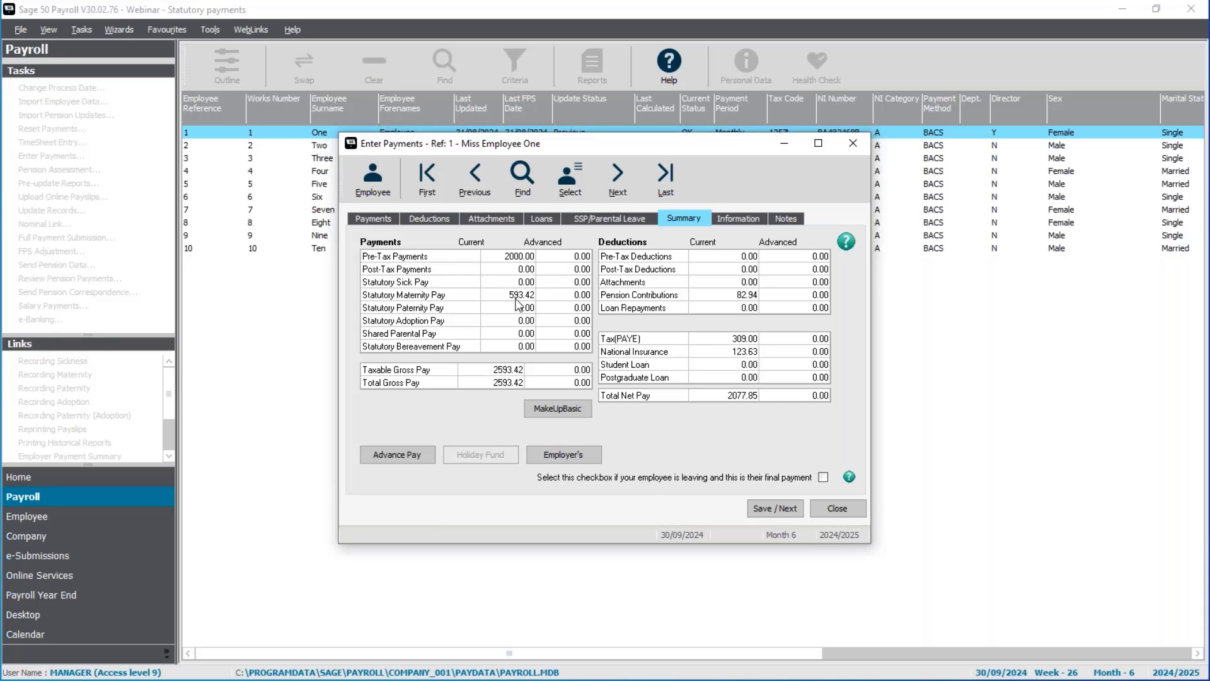
{"action": "left_click", "coordinate": [497, 296]}
{"action": "left_click", "coordinate": [528, 295]}
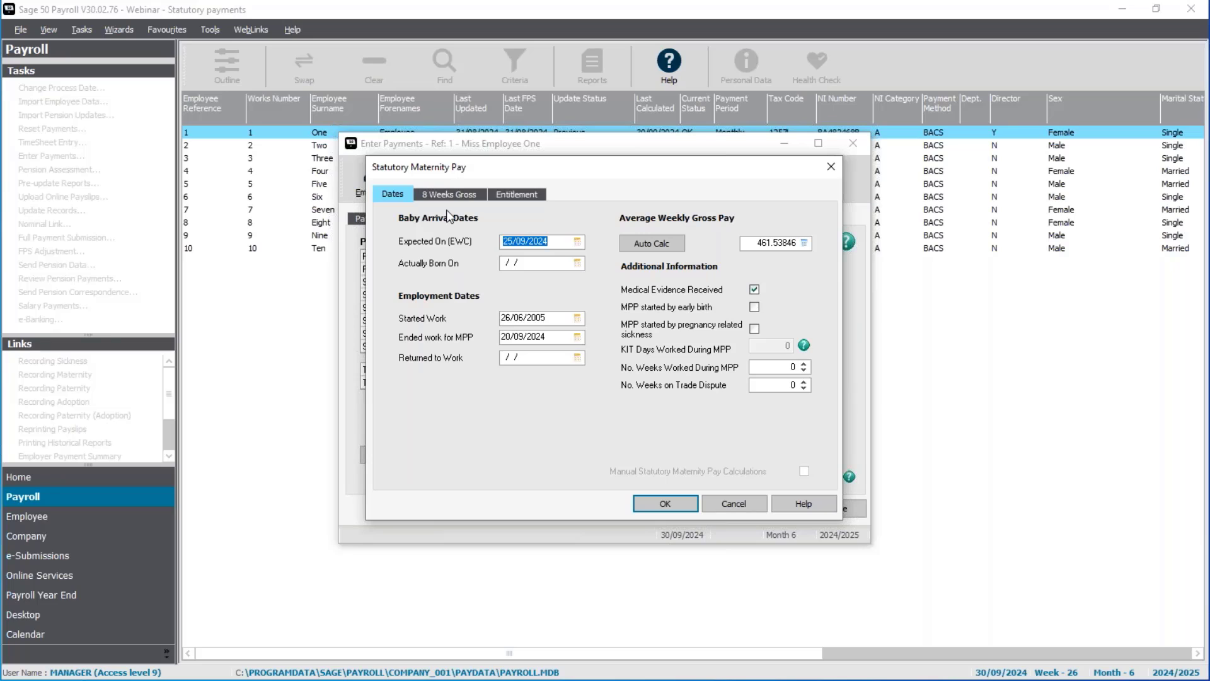
{"action": "left_click", "coordinate": [513, 198]}
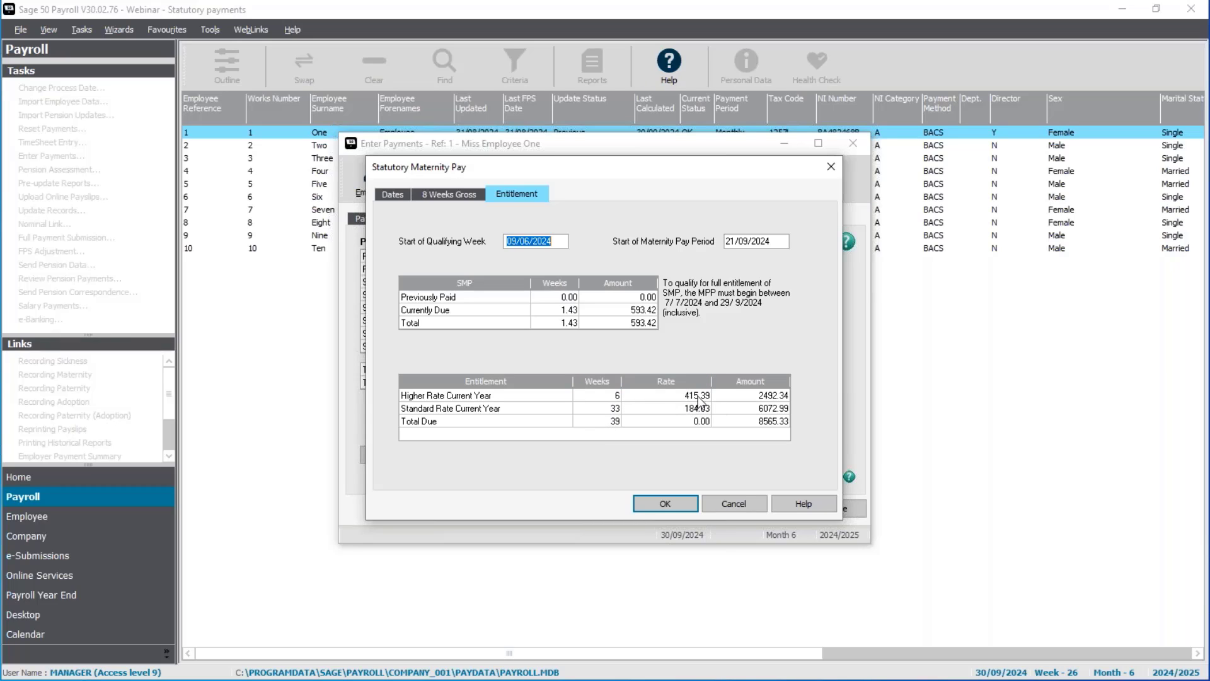
{"action": "left_click", "coordinate": [686, 505]}
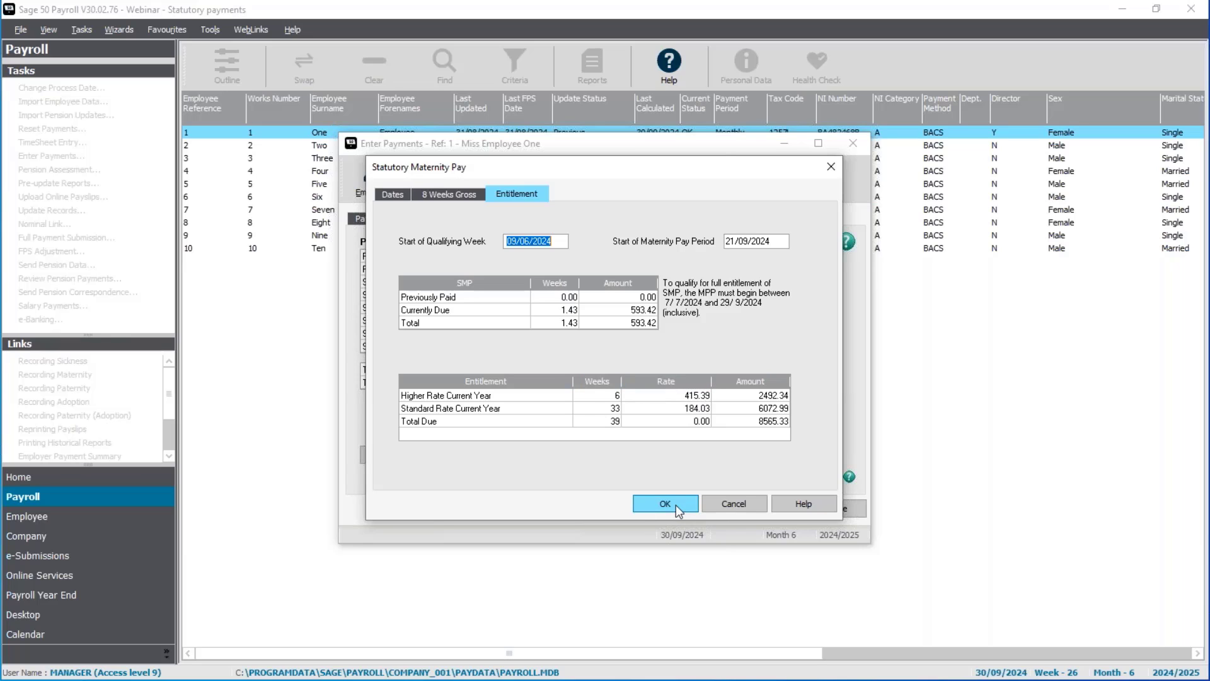
{"action": "left_click", "coordinate": [746, 409]}
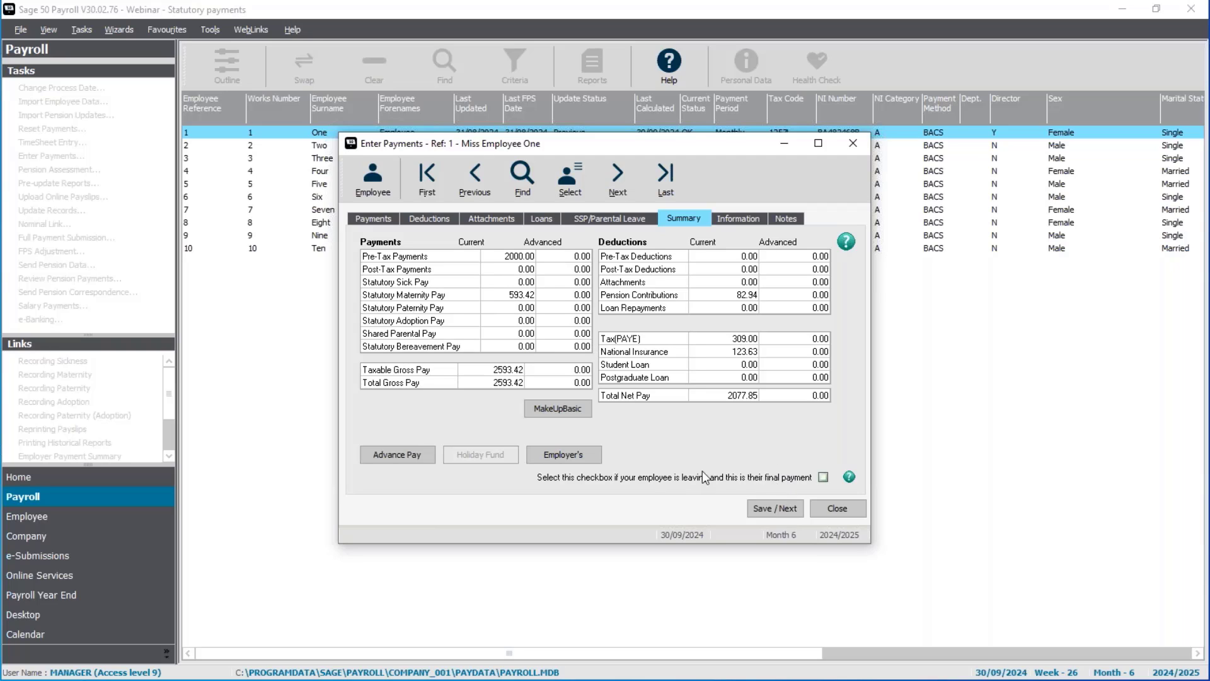
{"action": "left_click", "coordinate": [841, 512]}
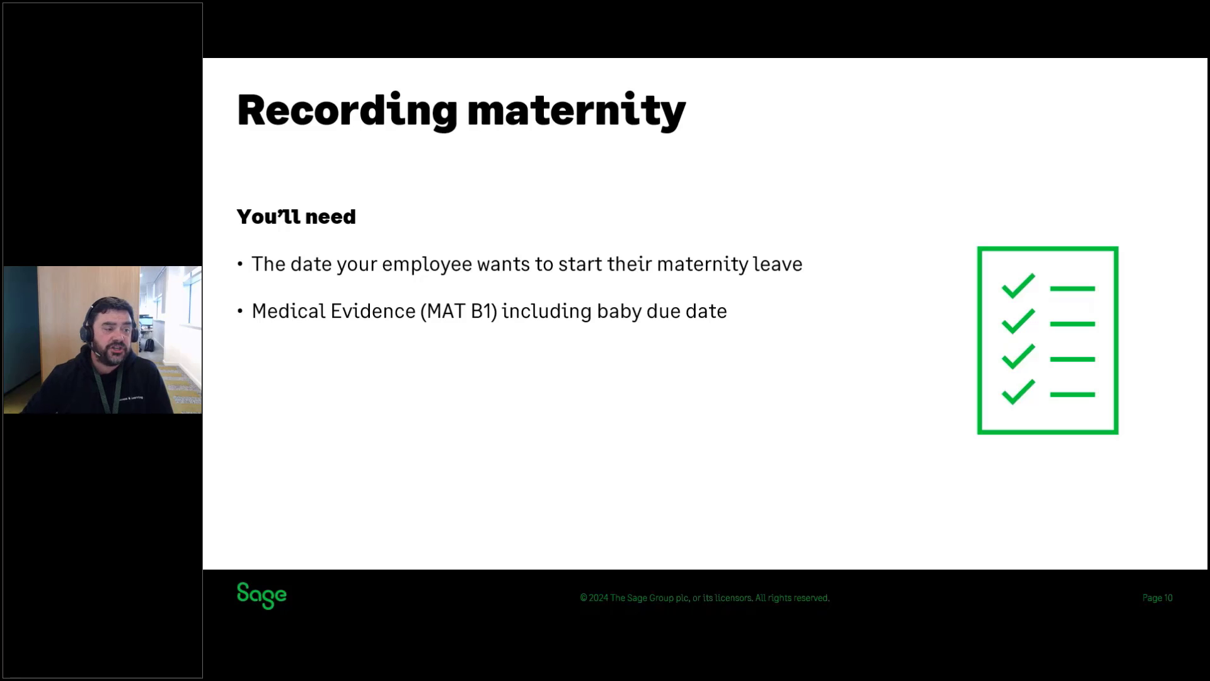
{"action": "key", "text": "Right"}
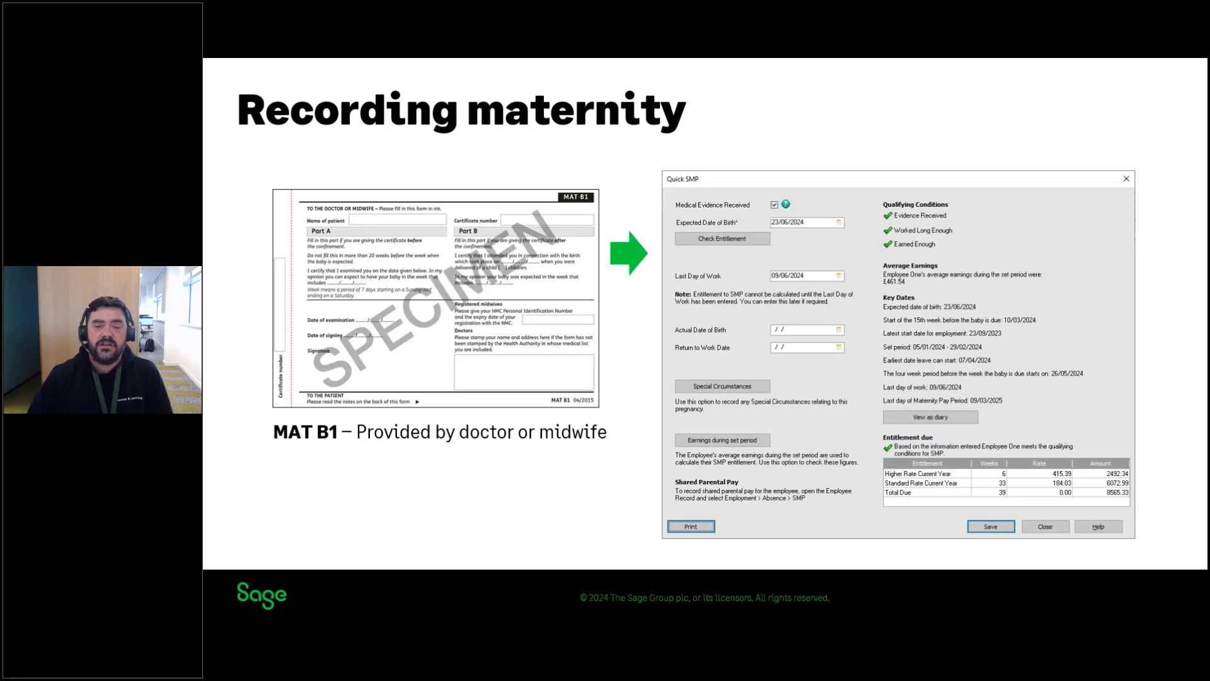
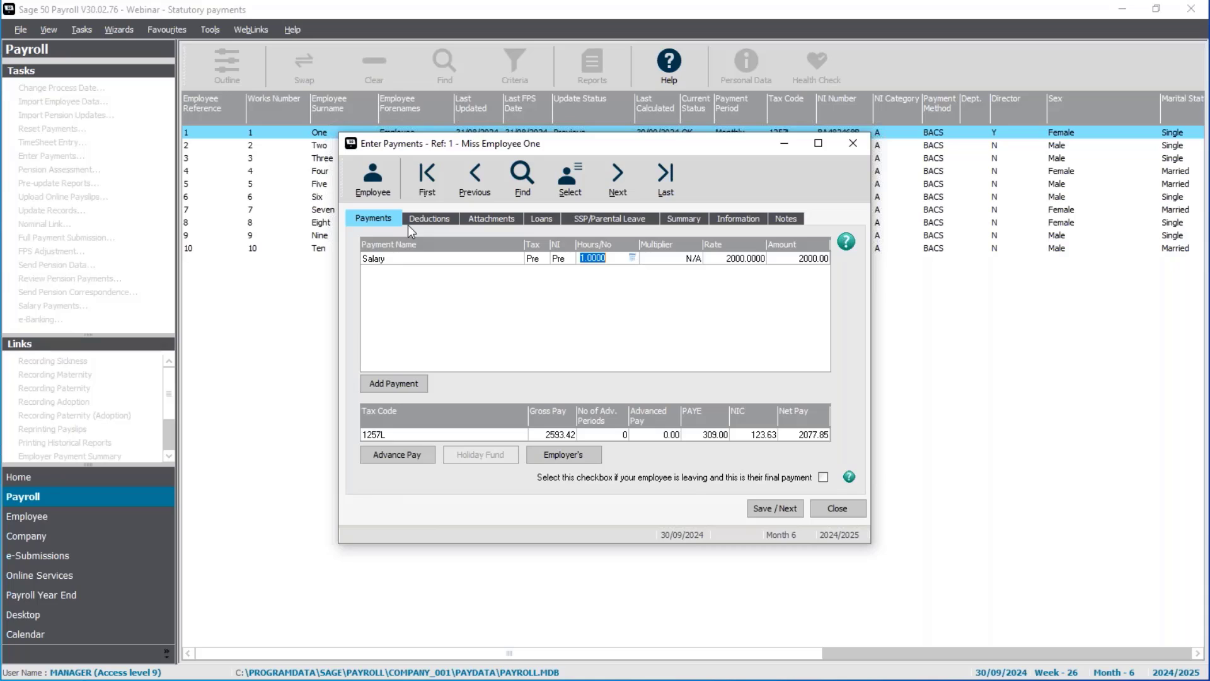
- Check the salary's hours and rate, then make up the statutory payment to basic pay by reducing the salary's Hours/No value
{"action": "left_click", "coordinate": [735, 263]}
{"action": "left_click", "coordinate": [596, 261]}
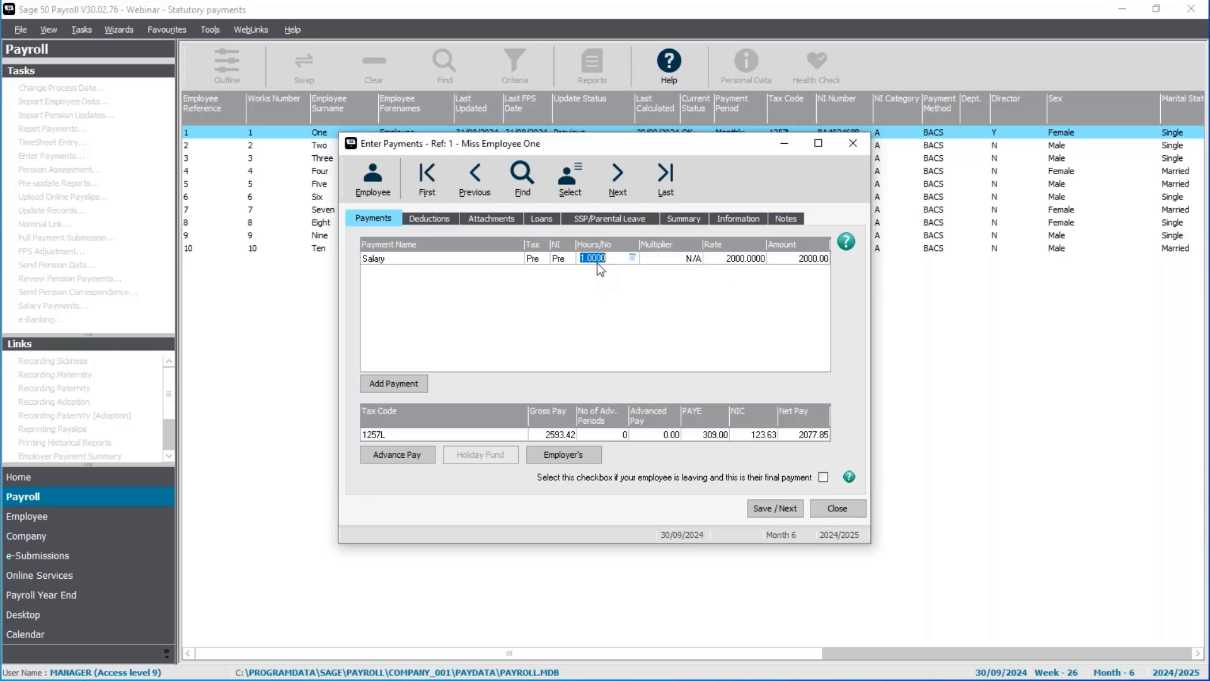
{"action": "left_click", "coordinate": [755, 261]}
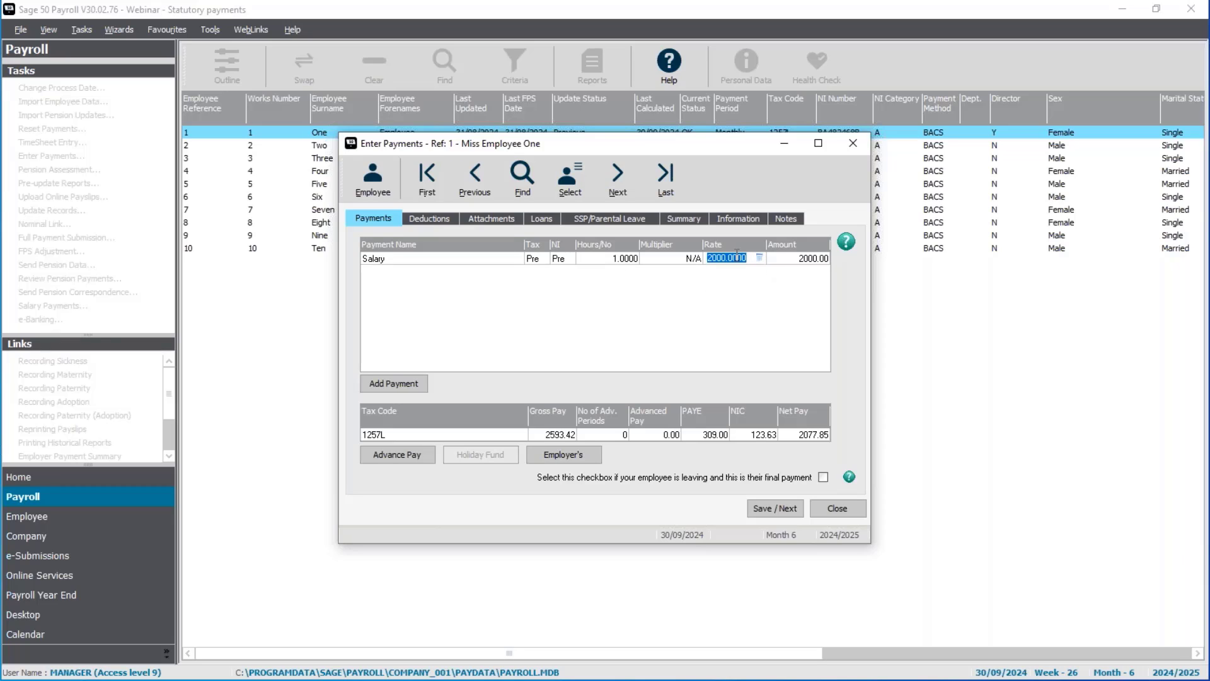
{"action": "left_click", "coordinate": [695, 218]}
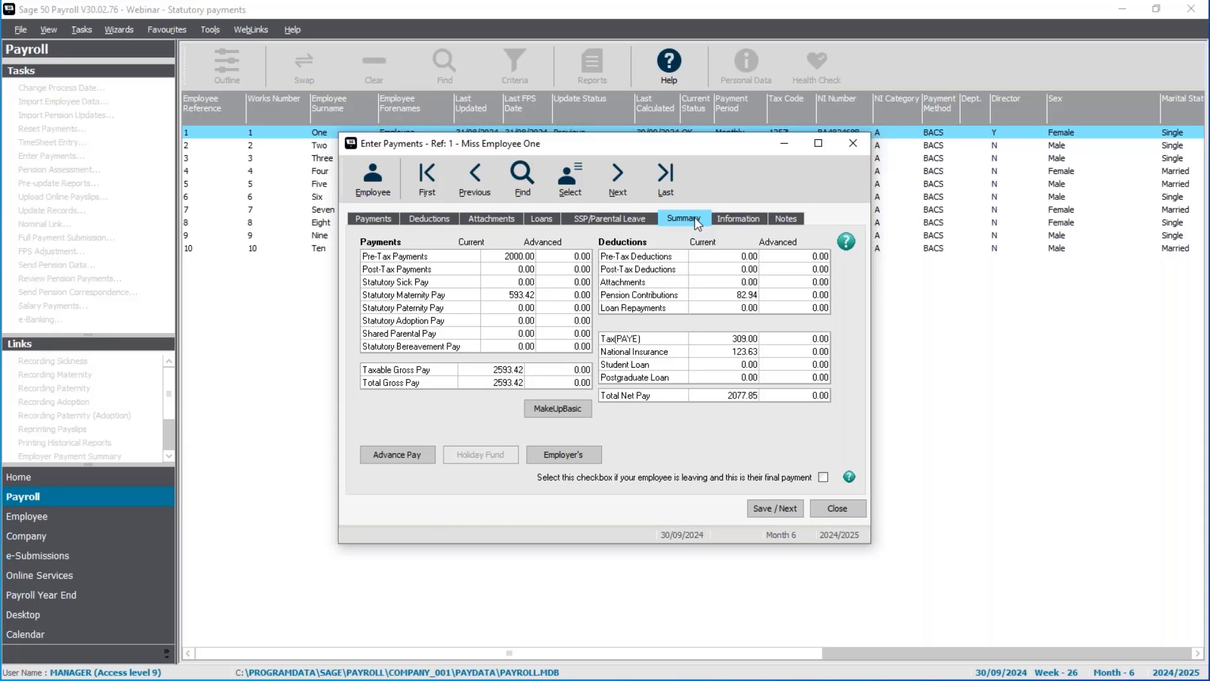
{"action": "left_click", "coordinate": [571, 410]}
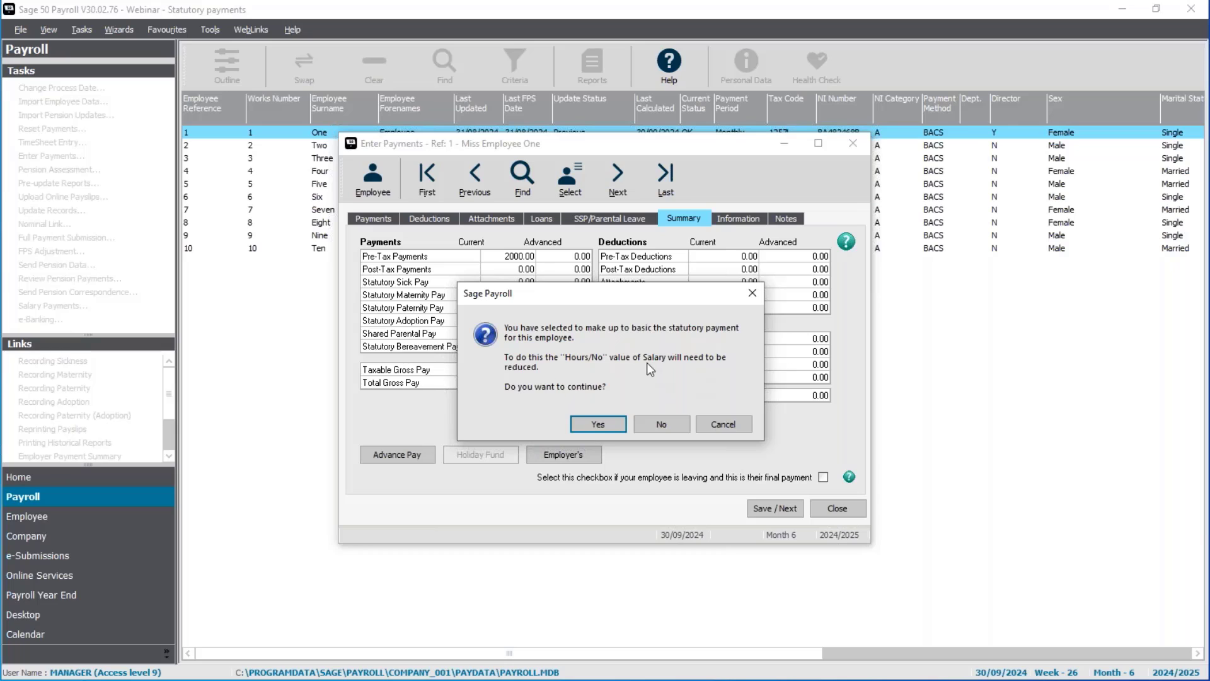
{"action": "left_click", "coordinate": [600, 426]}
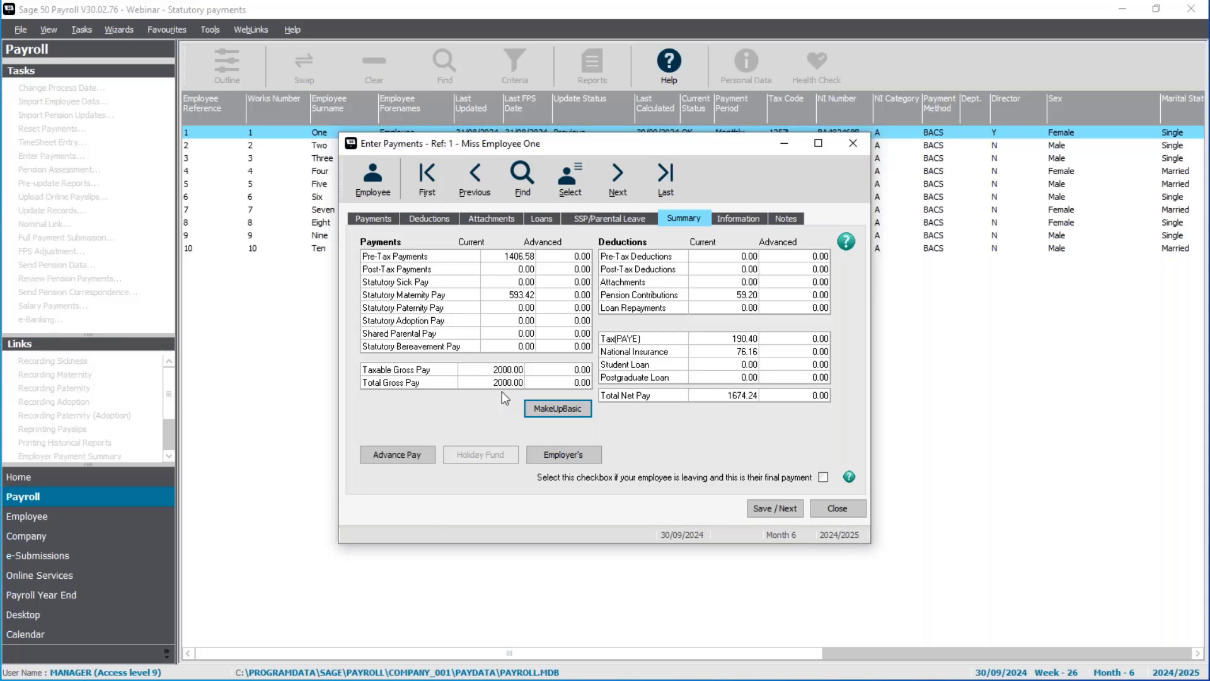
- Set the Hours/No value of the Salary payment to 1
{"action": "left_click", "coordinate": [388, 220]}
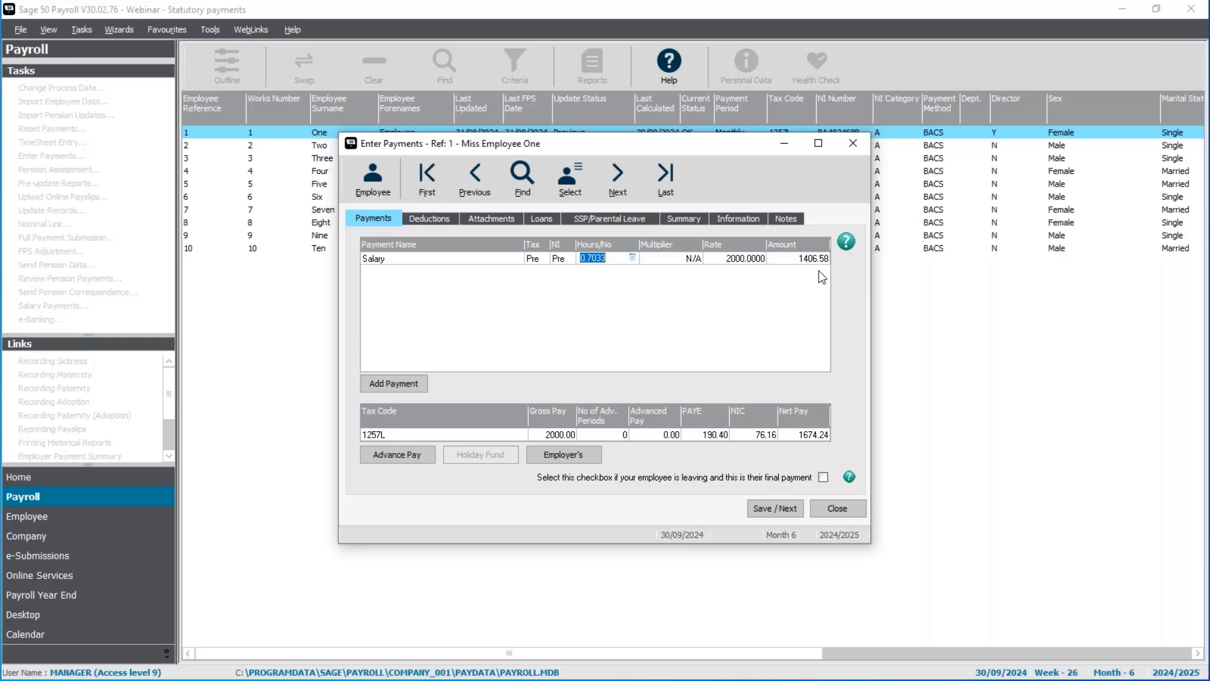
{"action": "type", "text": "1"}
{"action": "key", "text": "Tab"}
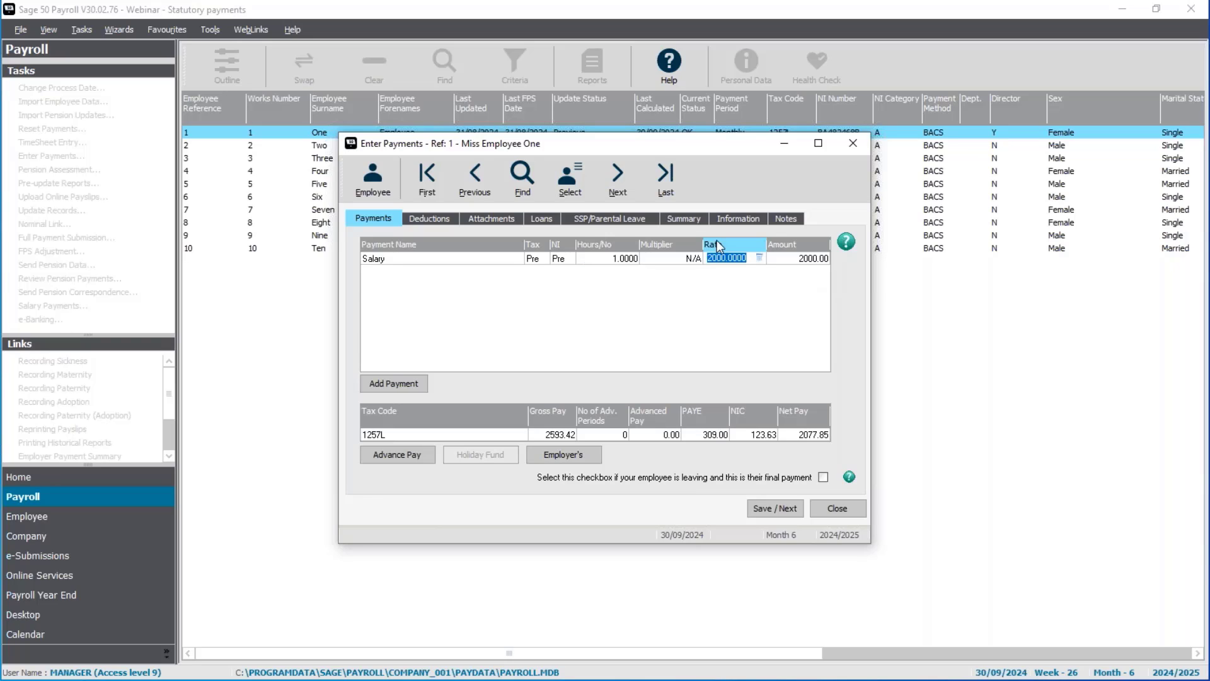
- Make up the employee's maternity pay to basic from the payment summary and check the adjusted Salary line
{"action": "left_click", "coordinate": [698, 218]}
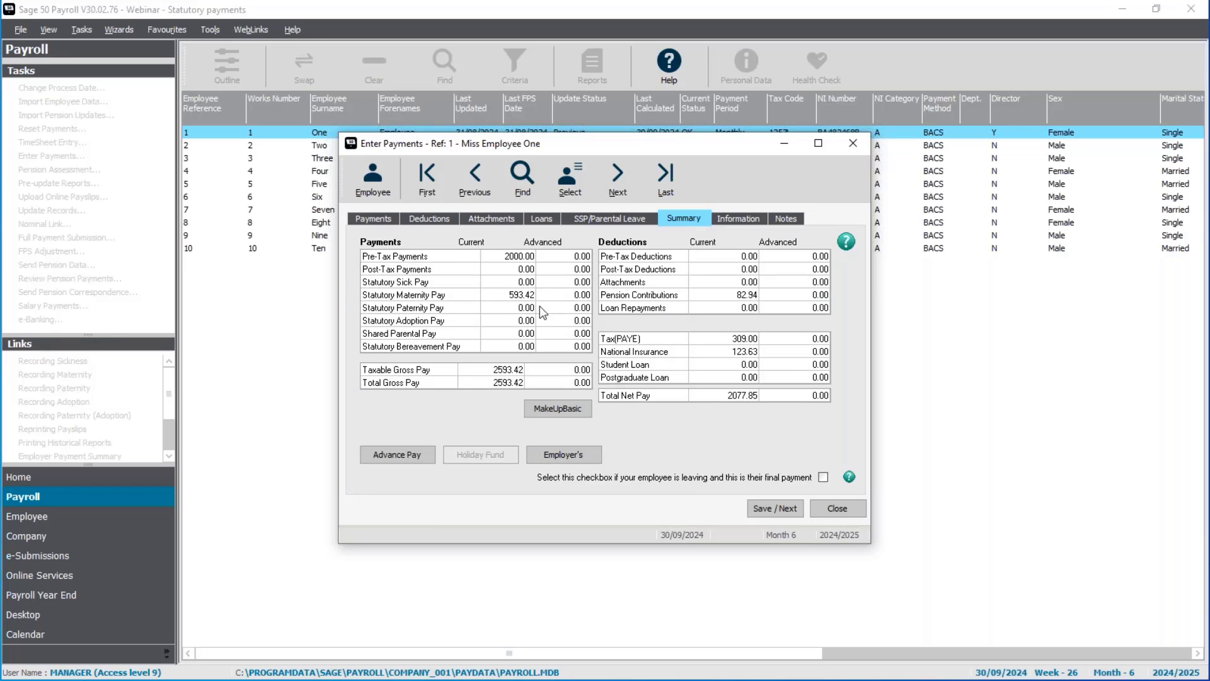
{"action": "left_click", "coordinate": [557, 410]}
{"action": "left_click", "coordinate": [598, 424]}
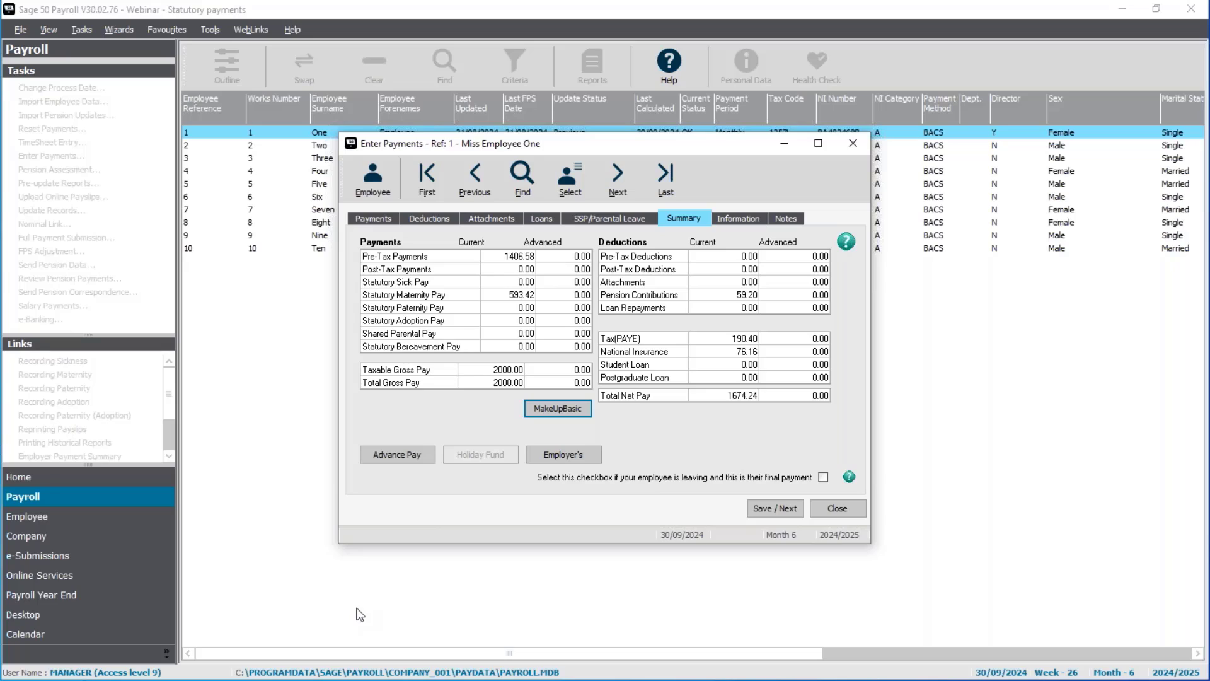
{"action": "key", "text": "alt+Tab"}
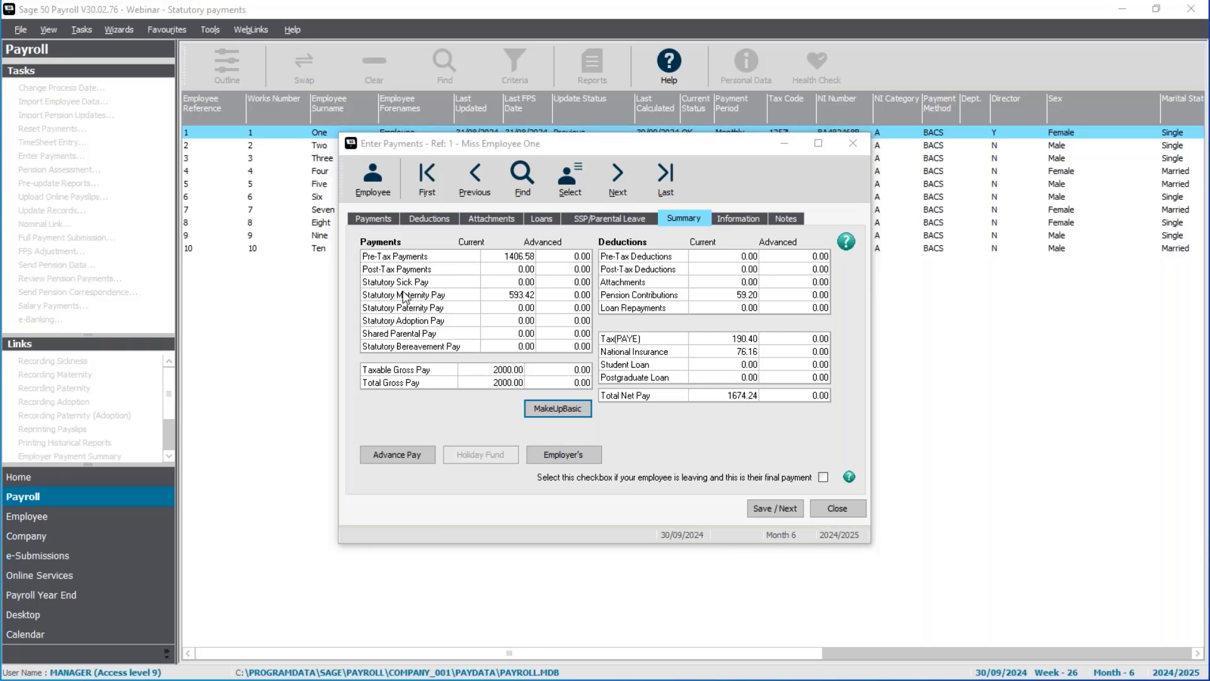
{"action": "left_click", "coordinate": [368, 219]}
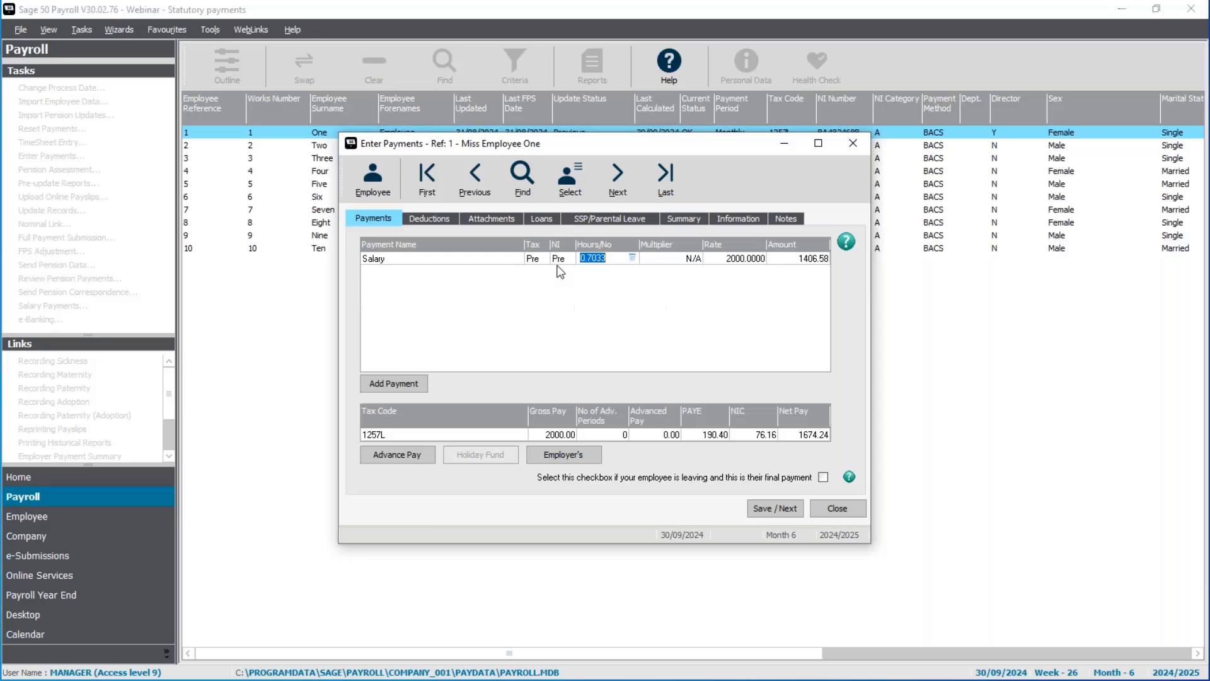
- Reset the Salary payment's Hours/No to 1, recalculate it as 0.7143, and check the resulting amounts in the payment summary
{"action": "type", "text": "1"}
{"action": "key", "text": "Tab"}
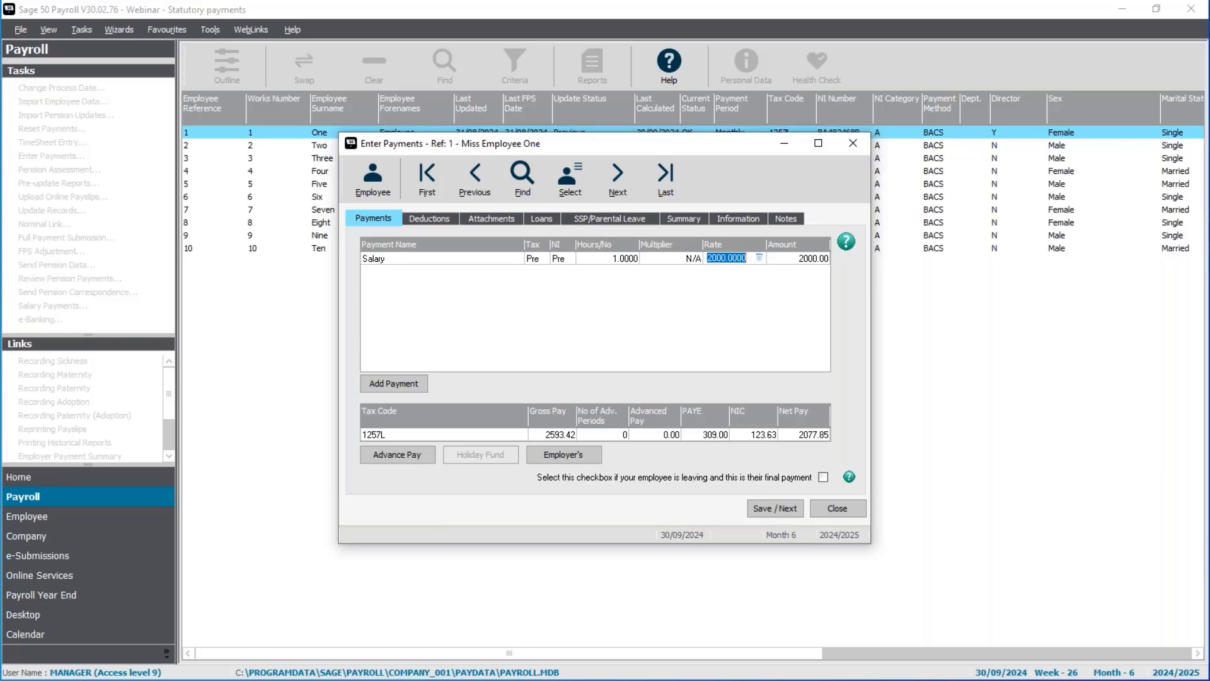
{"action": "left_click", "coordinate": [629, 258]}
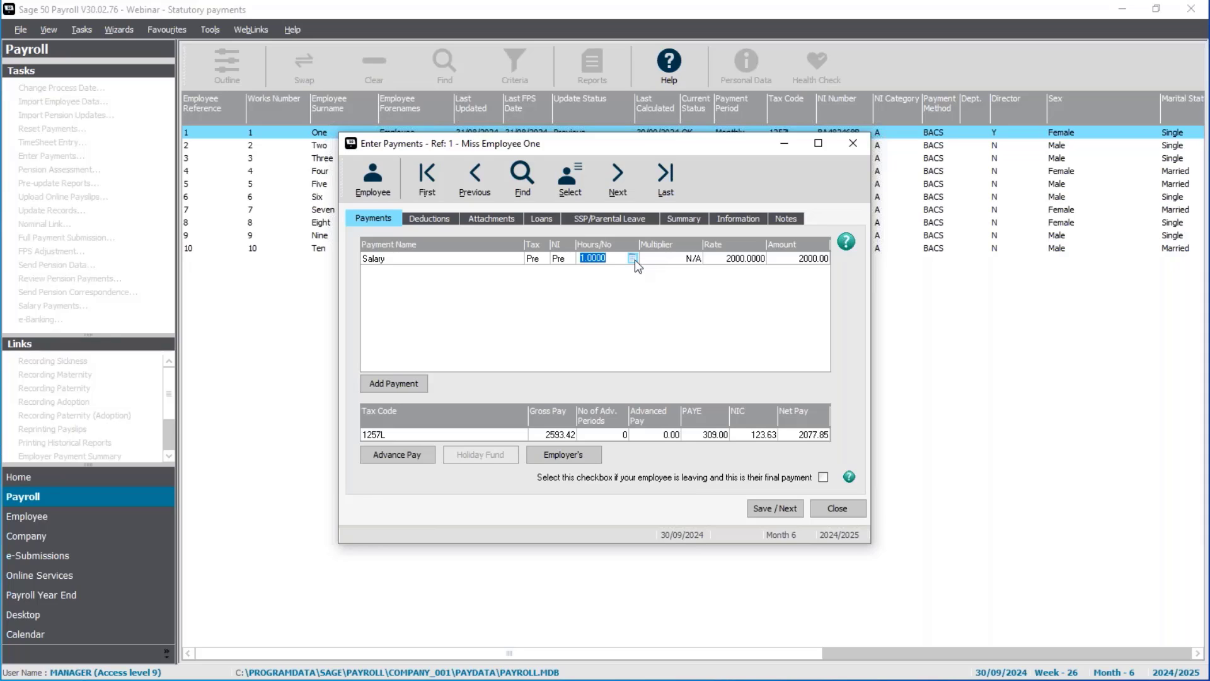
{"action": "left_click", "coordinate": [633, 258]}
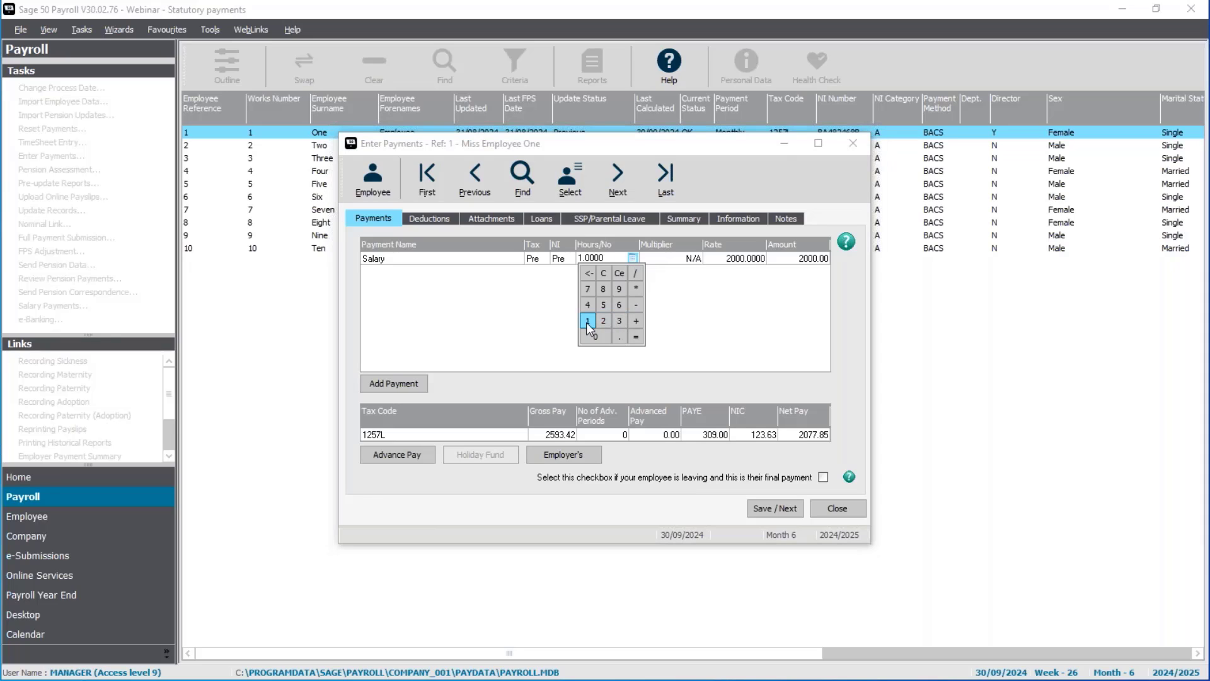
{"action": "left_click", "coordinate": [586, 321]}
{"action": "left_click", "coordinate": [635, 274]}
{"action": "left_click", "coordinate": [604, 318]}
{"action": "left_click", "coordinate": [589, 319]}
{"action": "left_click", "coordinate": [636, 337]}
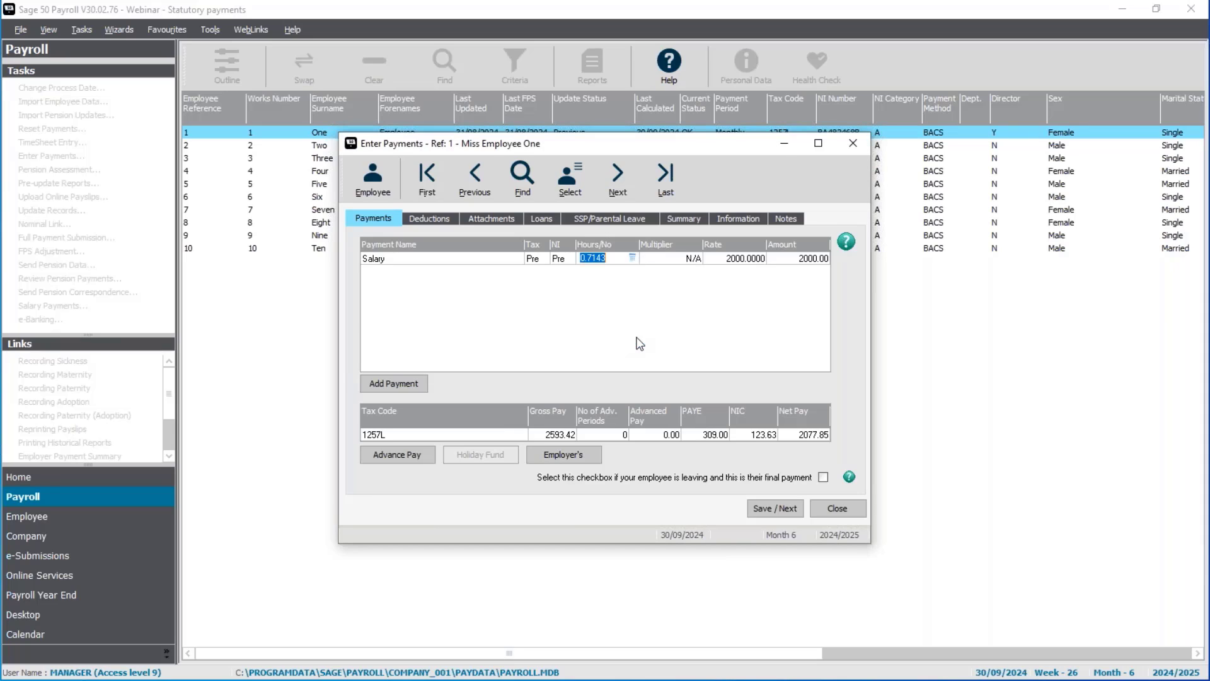
{"action": "key", "text": "Tab"}
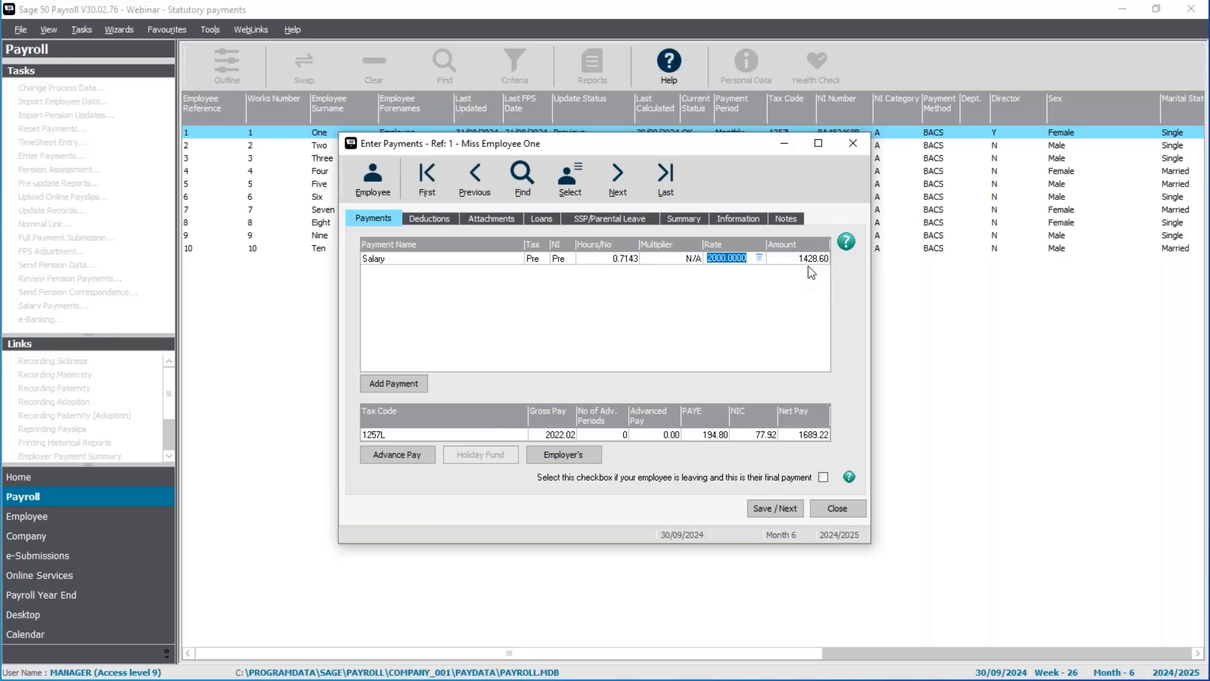
{"action": "left_click", "coordinate": [683, 219]}
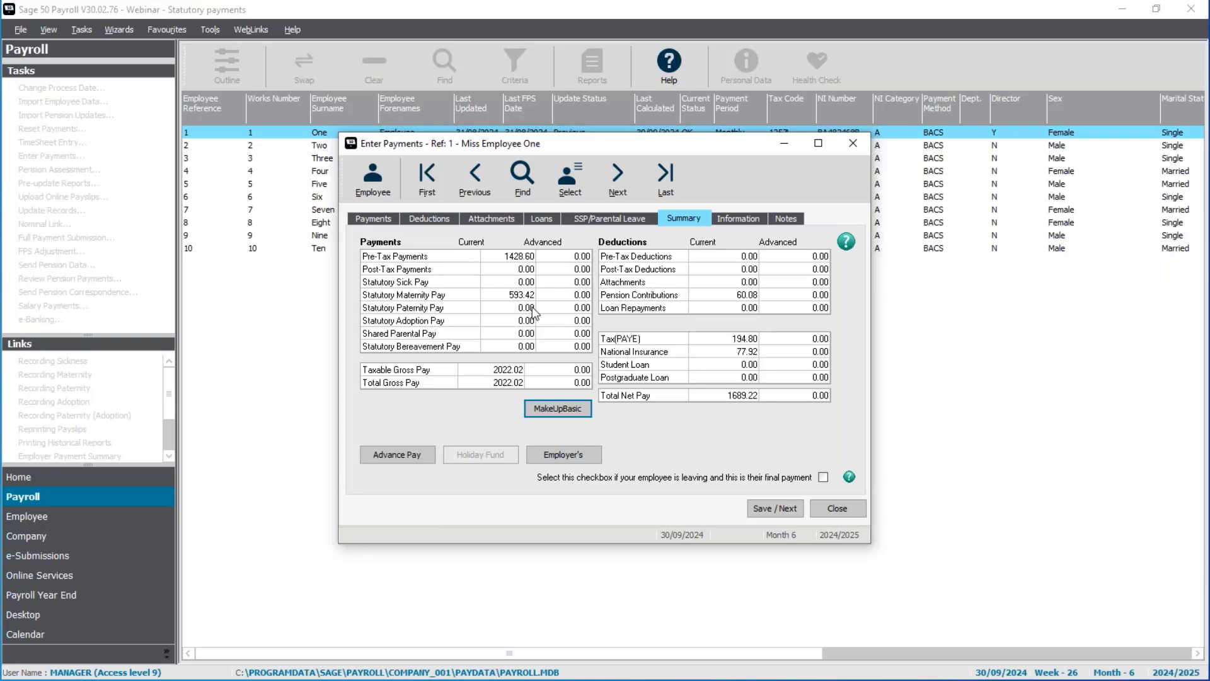
{"action": "left_click", "coordinate": [387, 226]}
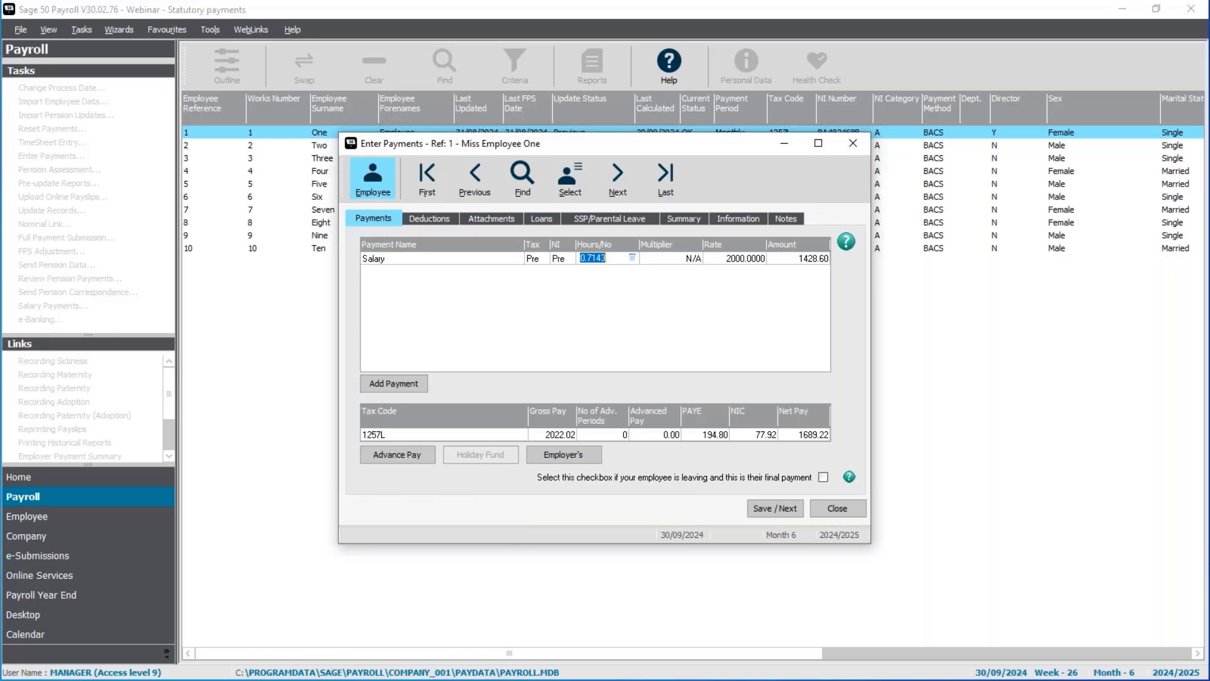
- Set the employer contribution in the employee's My Pension Scheme to a fixed amount of 44.40 and save the employee record
{"action": "left_click", "coordinate": [379, 178]}
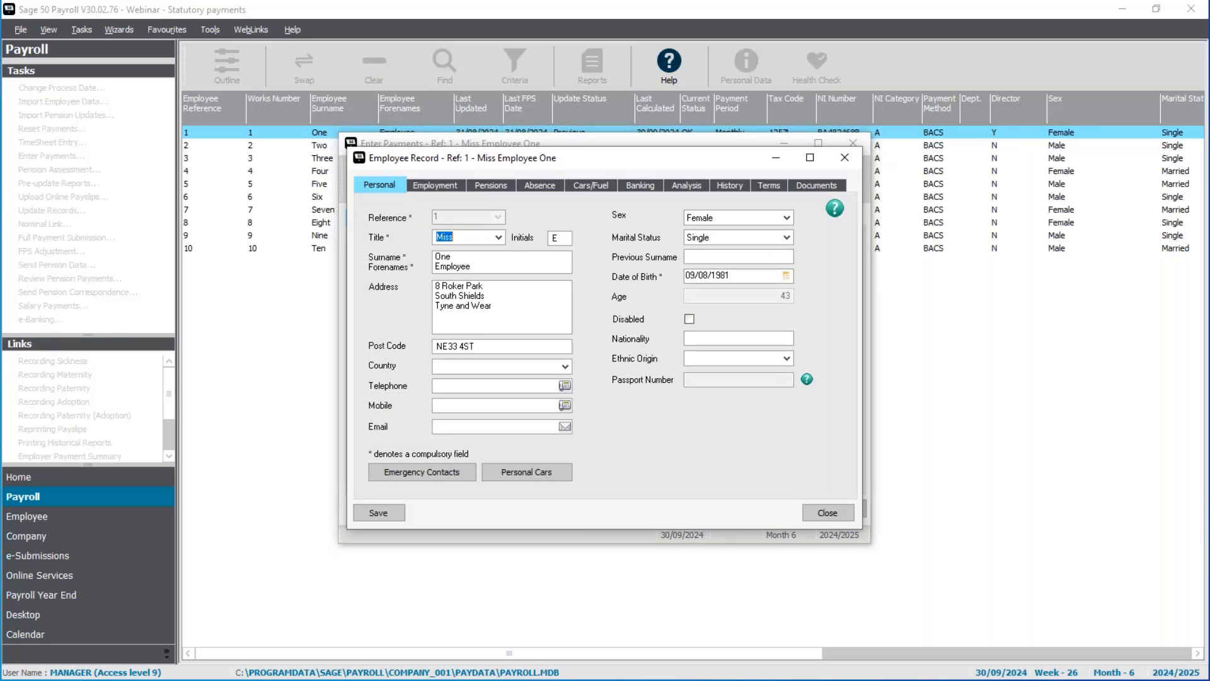
{"action": "left_click", "coordinate": [483, 189]}
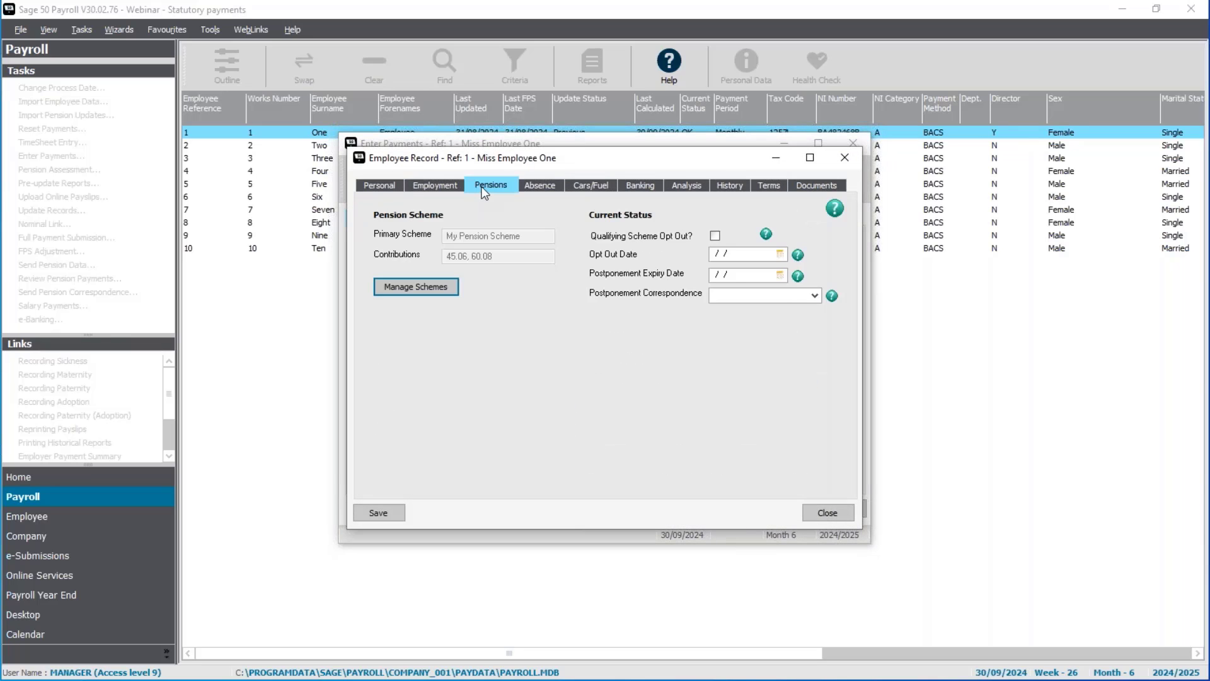
{"action": "left_click", "coordinate": [426, 295]}
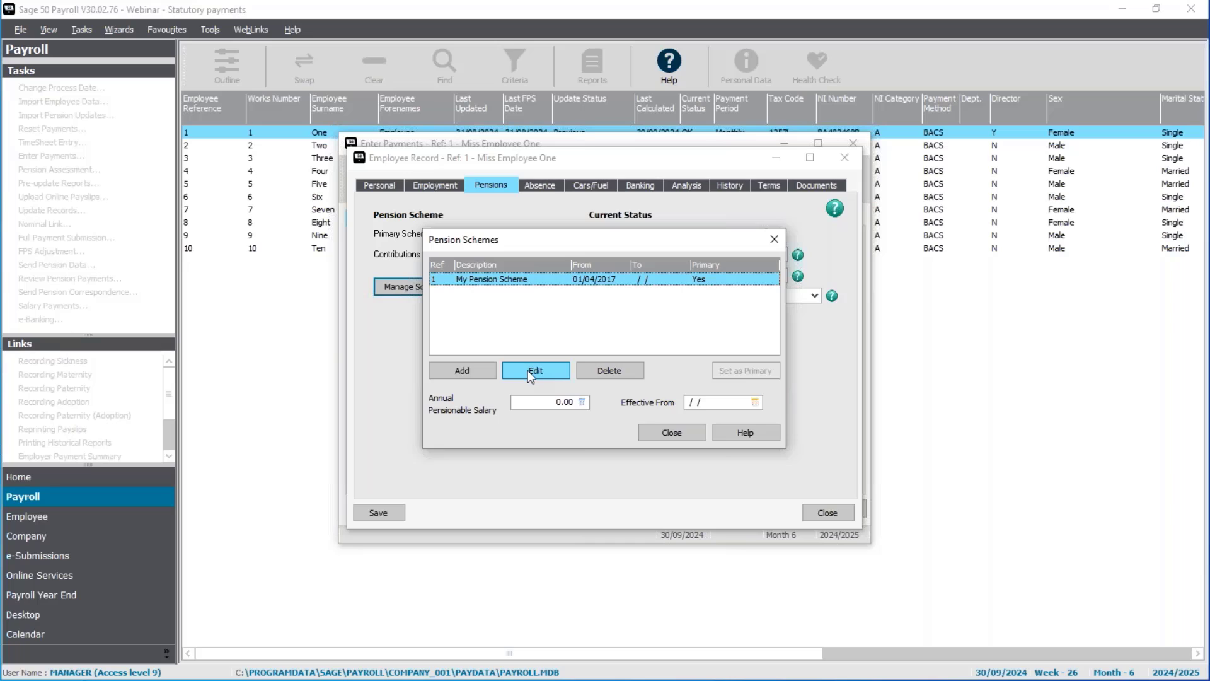
{"action": "left_click", "coordinate": [528, 371]}
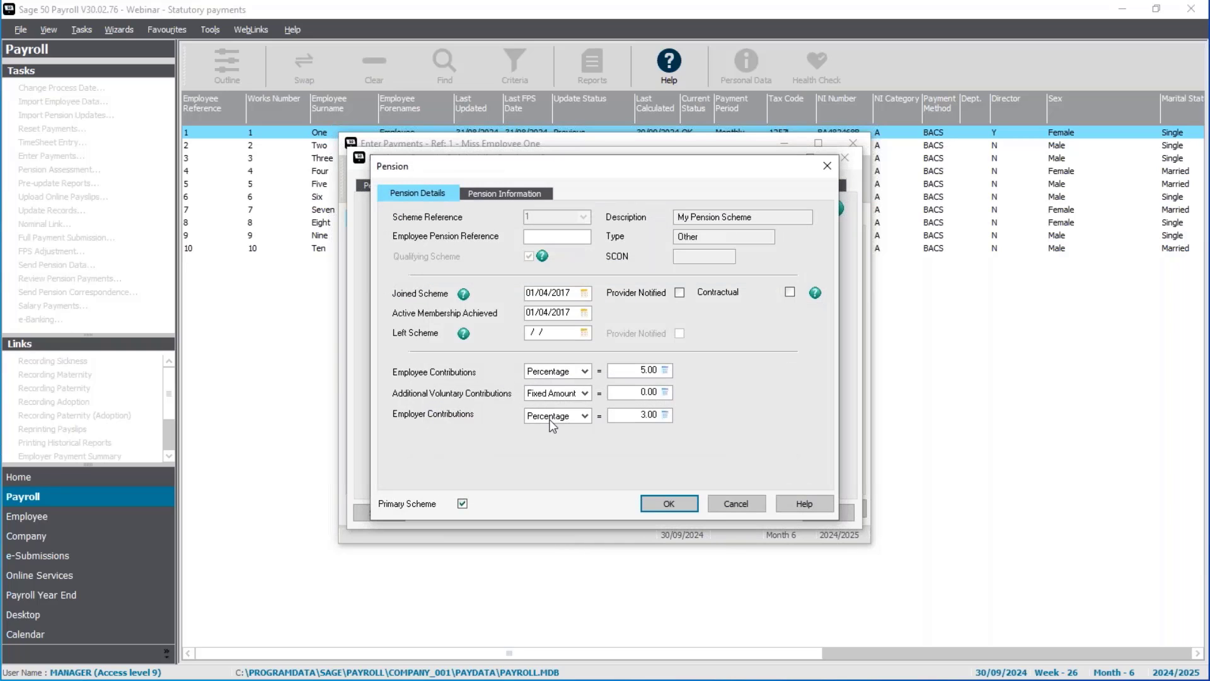
{"action": "left_click", "coordinate": [550, 419]}
{"action": "left_click", "coordinate": [551, 439]}
{"action": "left_click", "coordinate": [616, 416]}
{"action": "type", "text": "44.40"}
{"action": "key", "text": "Tab"}
{"action": "left_click", "coordinate": [683, 499]}
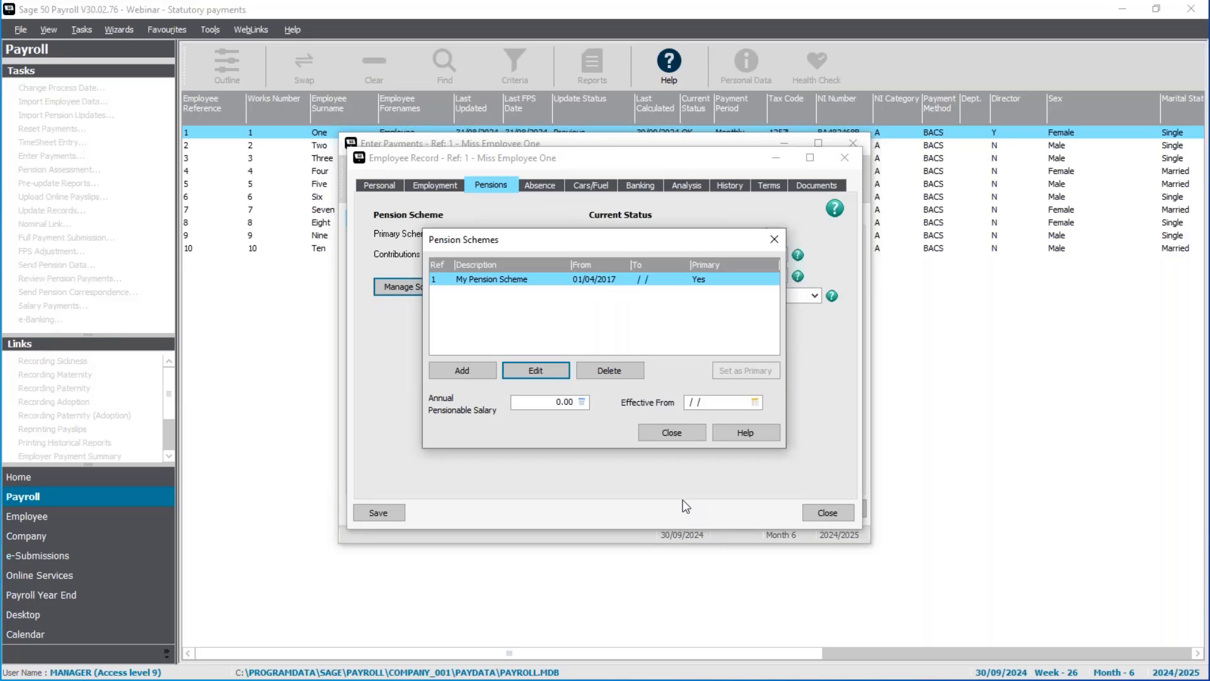
{"action": "left_click", "coordinate": [672, 435]}
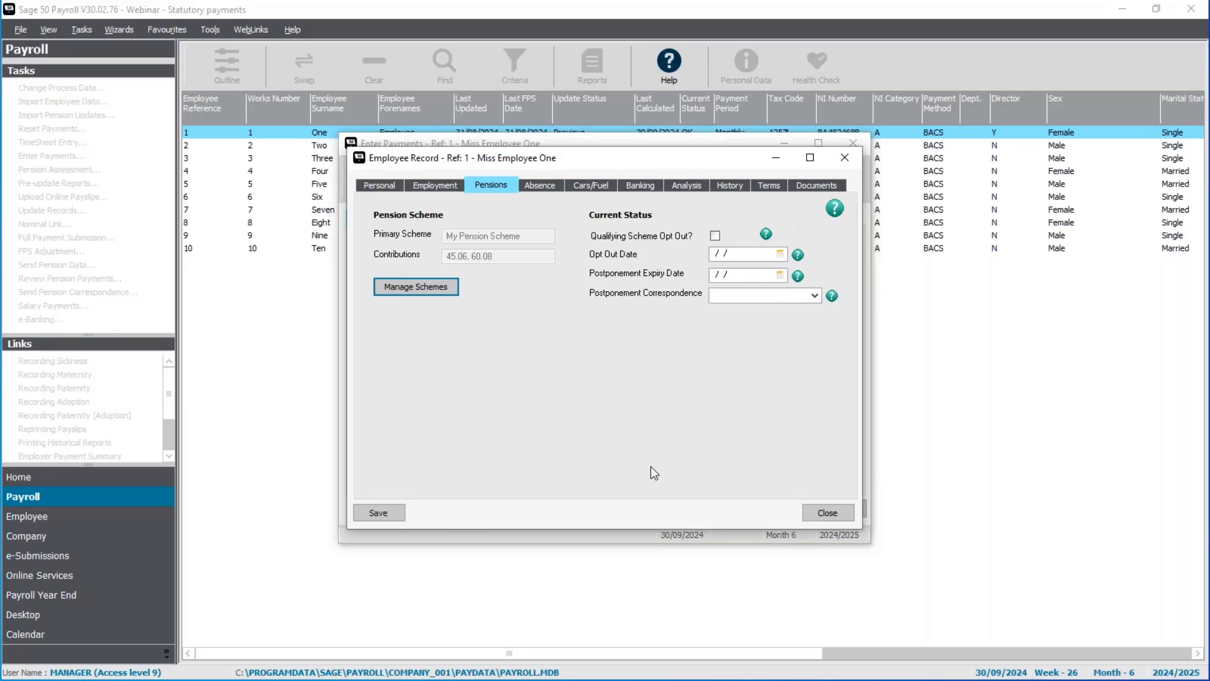
{"action": "left_click", "coordinate": [397, 516]}
{"action": "left_click", "coordinate": [839, 518]}
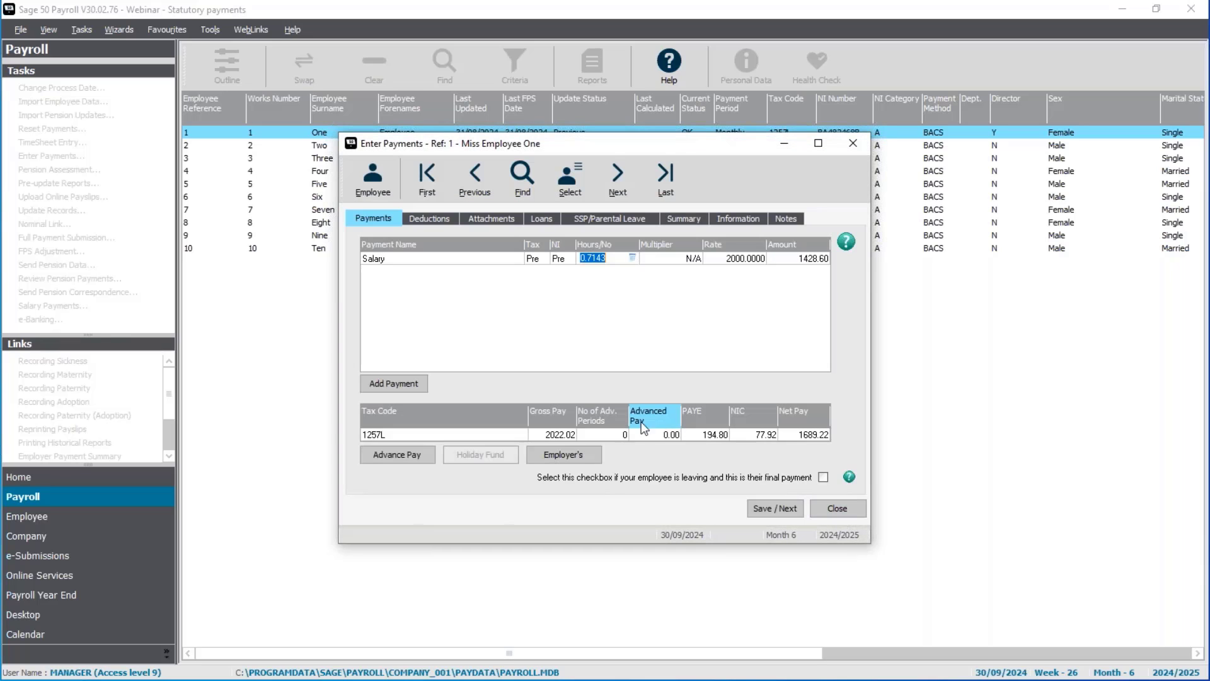
- Check the employer's National Insurance and pension amounts for this payment, then close the payment entry
{"action": "left_click", "coordinate": [568, 456]}
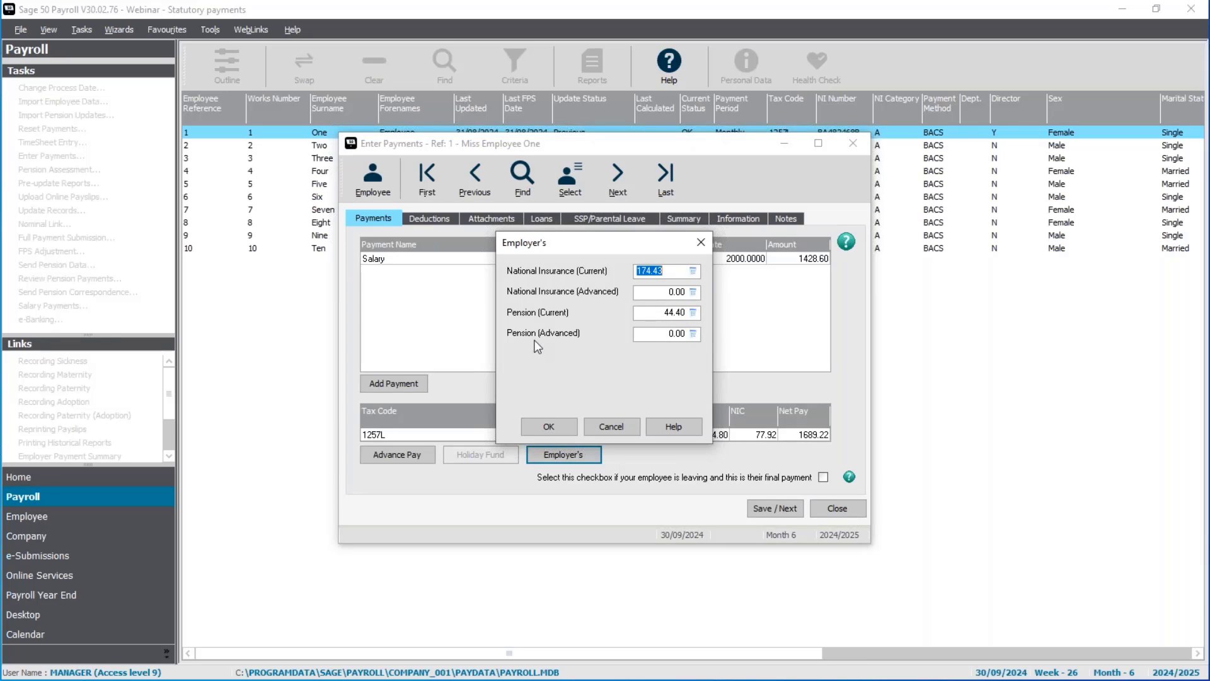
{"action": "left_click", "coordinate": [624, 431]}
{"action": "left_click", "coordinate": [859, 512]}
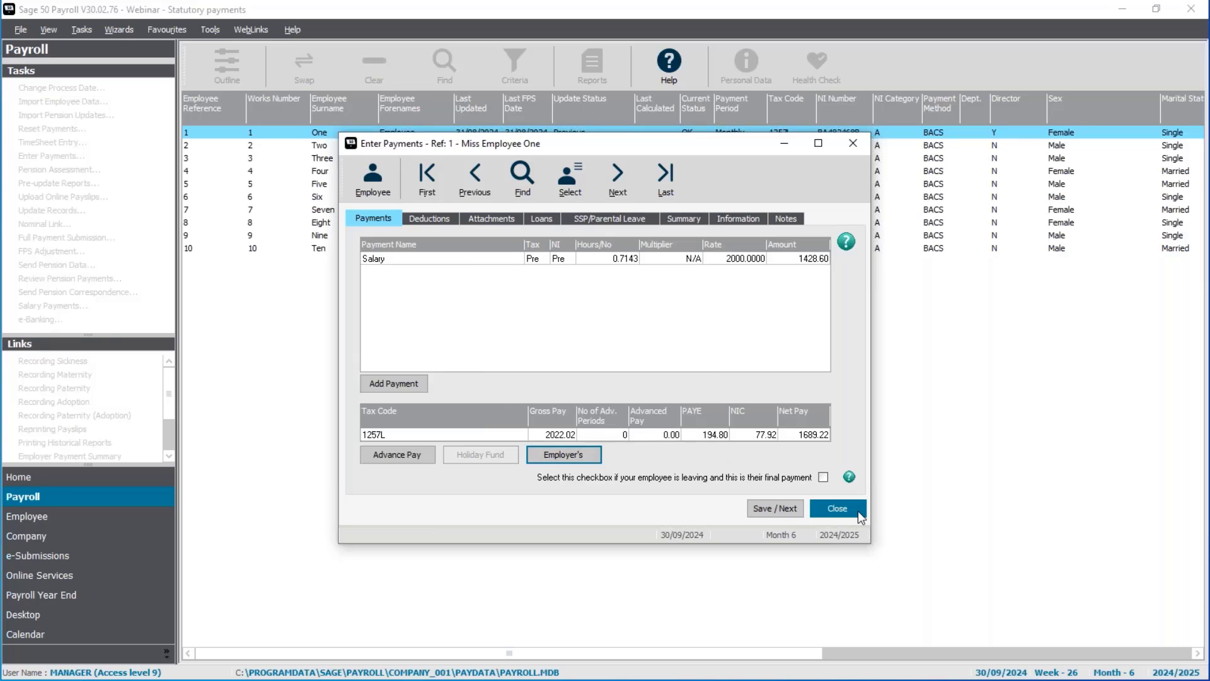
{"action": "left_click", "coordinate": [738, 429]}
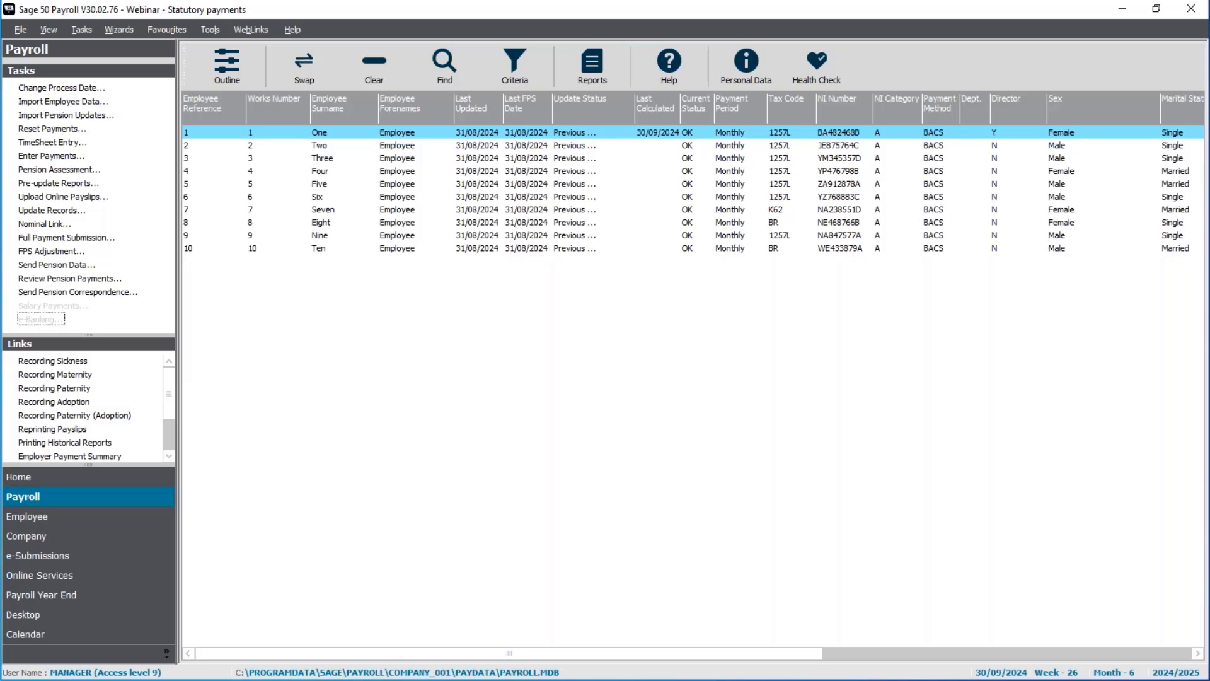
- Preview the Laser (2 per A4 sheet) payslip from the pre-update reports and review its pay and deductions
{"action": "left_click", "coordinate": [58, 184]}
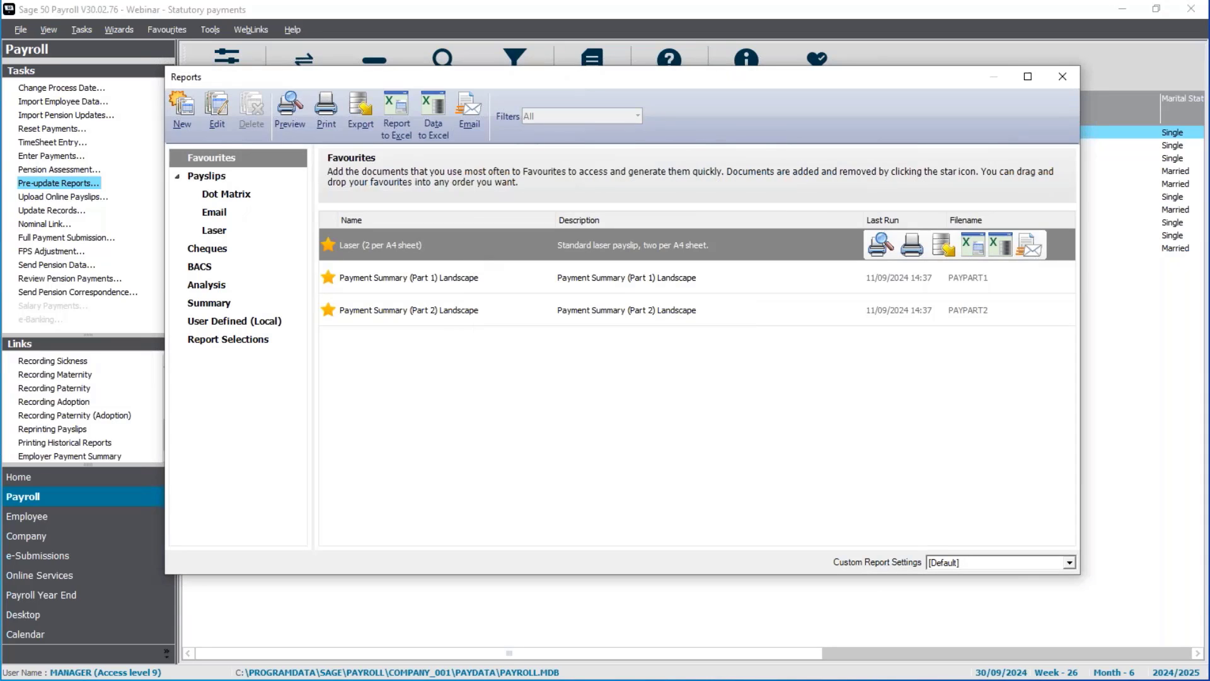
{"action": "left_click", "coordinate": [881, 245]}
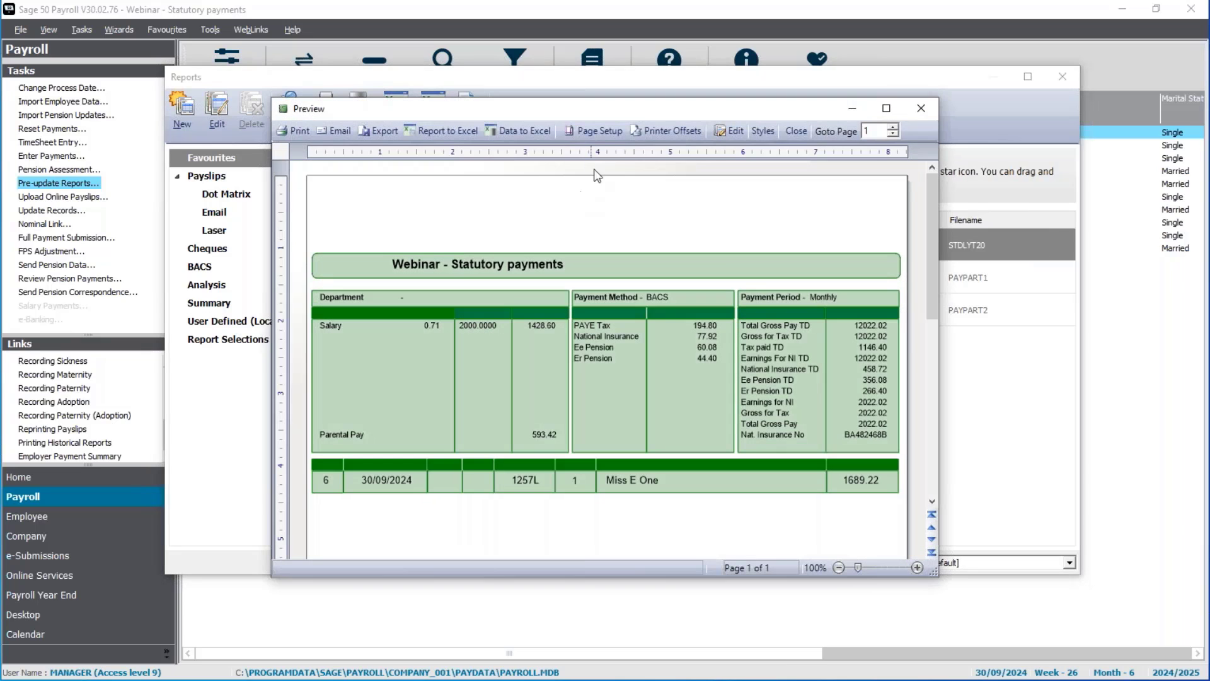
{"action": "double_click", "coordinate": [639, 109]}
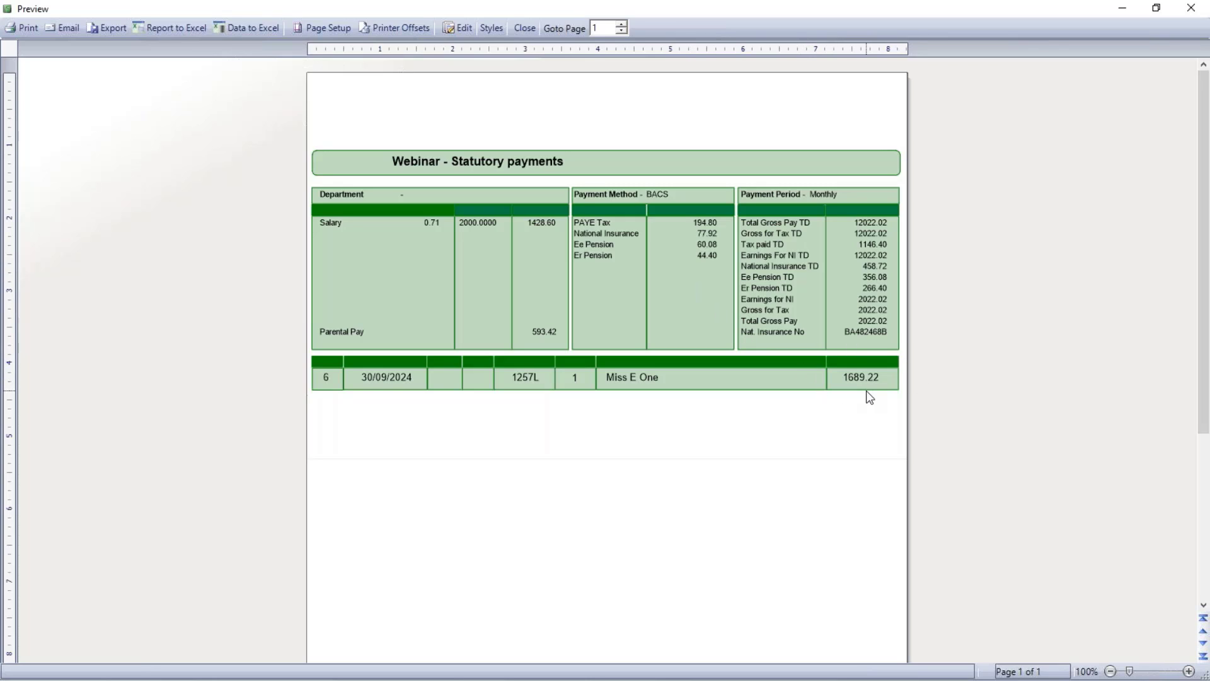
{"action": "left_click", "coordinate": [523, 31]}
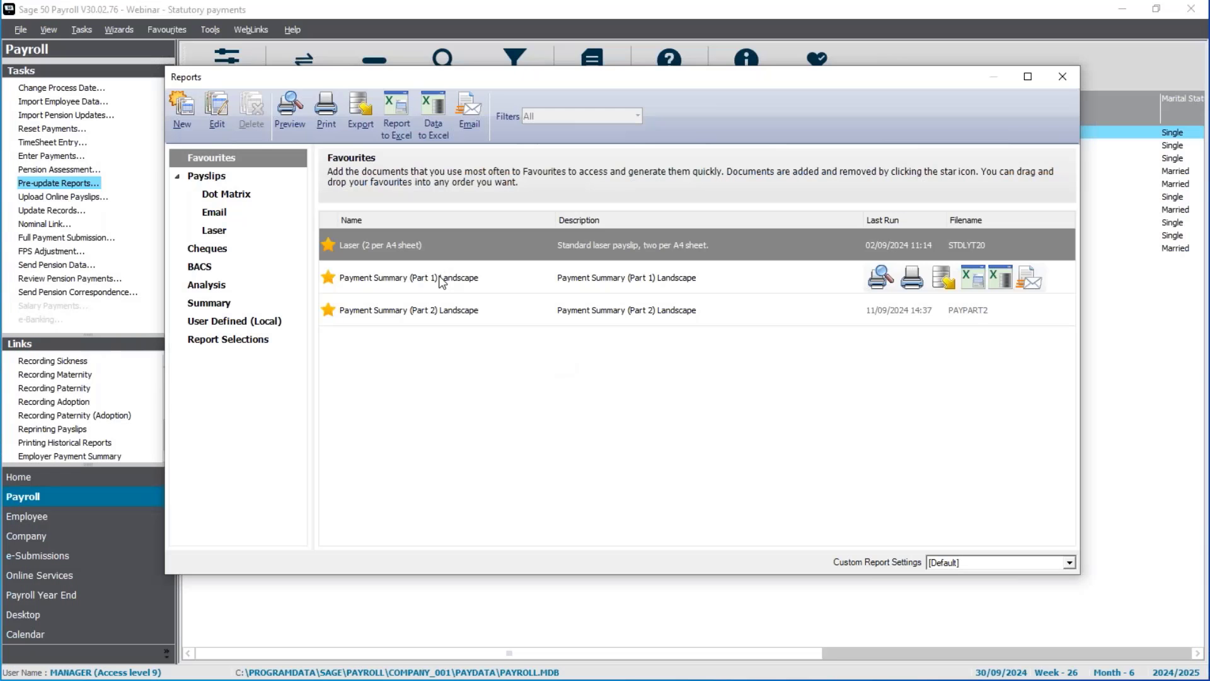
- Preview the Payment Summary (Part 1) Landscape report, review its parental payments, and close the reports
{"action": "left_click", "coordinate": [438, 285]}
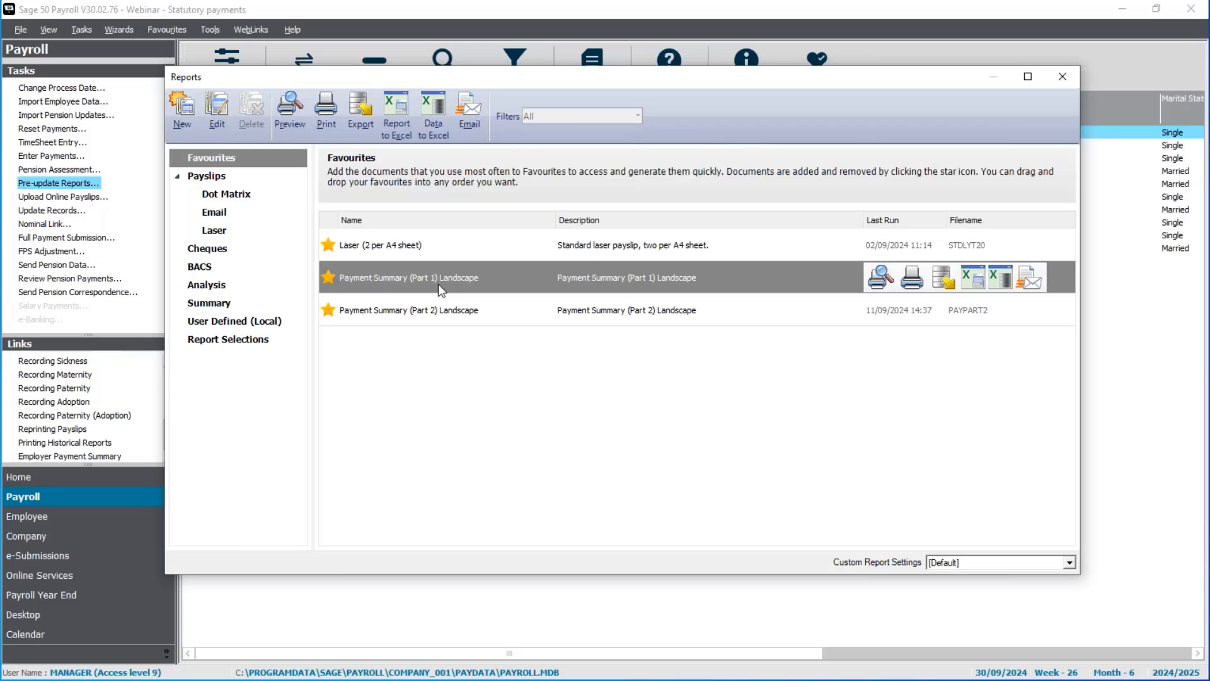
{"action": "double_click", "coordinate": [437, 284]}
{"action": "left_click", "coordinate": [731, 386]}
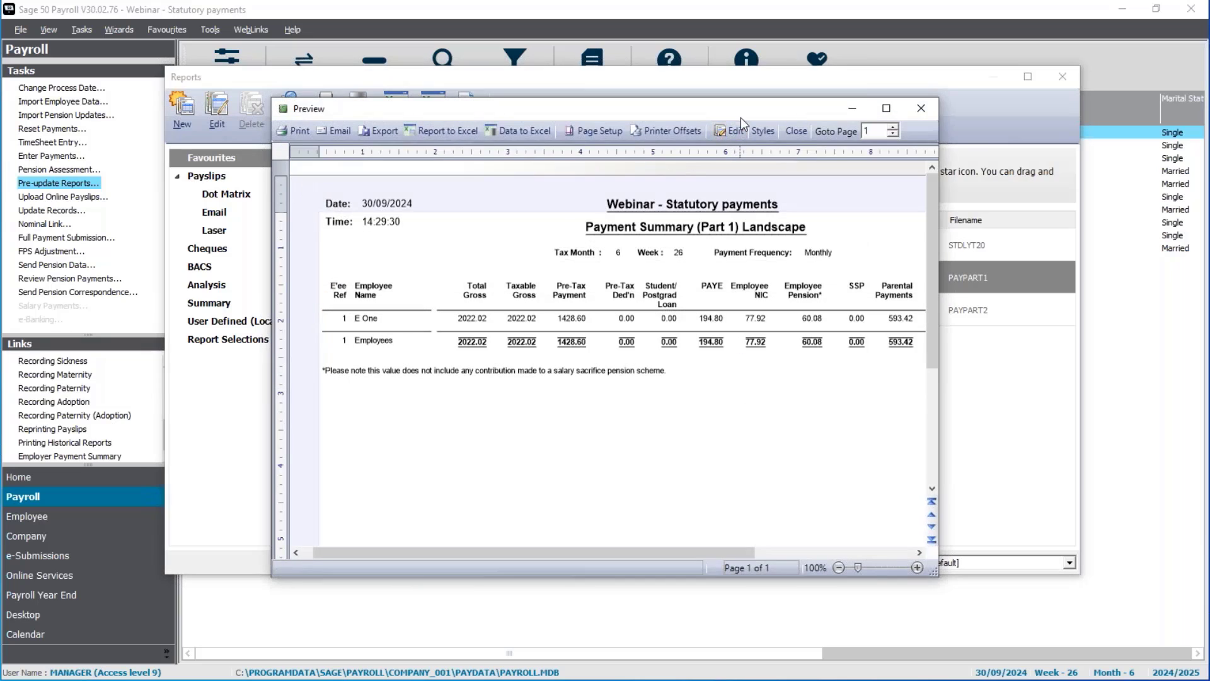
{"action": "double_click", "coordinate": [740, 109]}
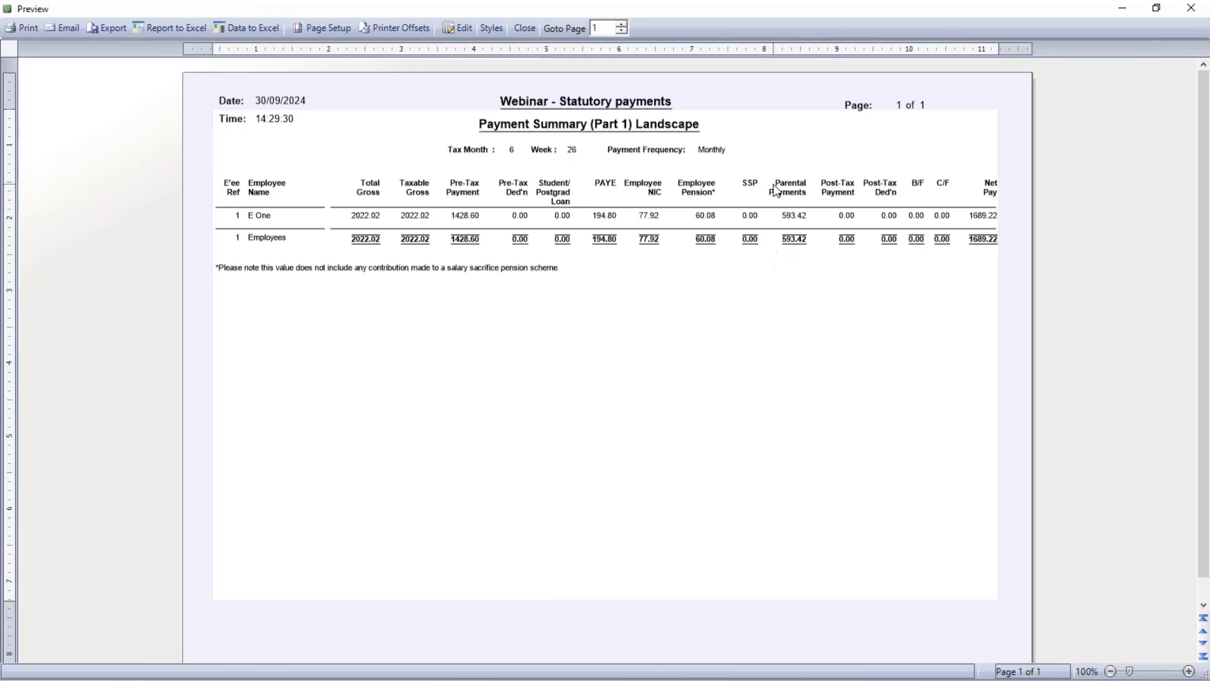
{"action": "left_click", "coordinate": [524, 28]}
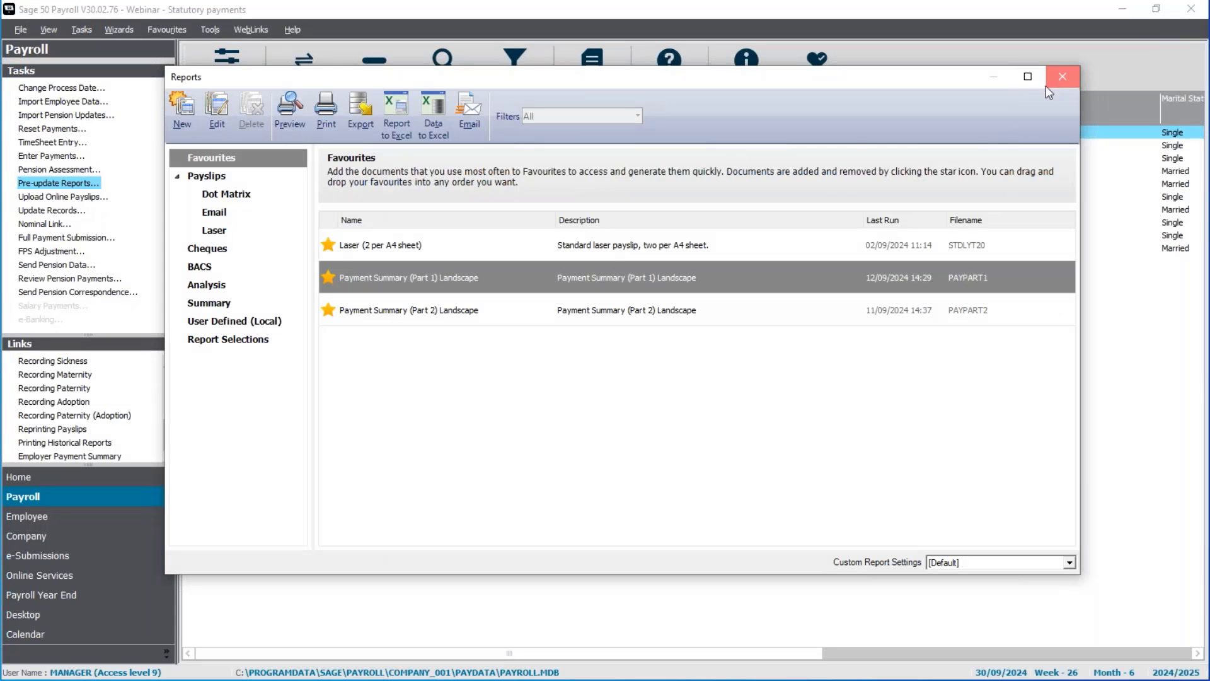
{"action": "left_click", "coordinate": [1061, 77]}
- Select all employees and update their monthly payroll records, declining the check for legislation updates
{"action": "left_click", "coordinate": [374, 66]}
{"action": "left_click", "coordinate": [303, 65]}
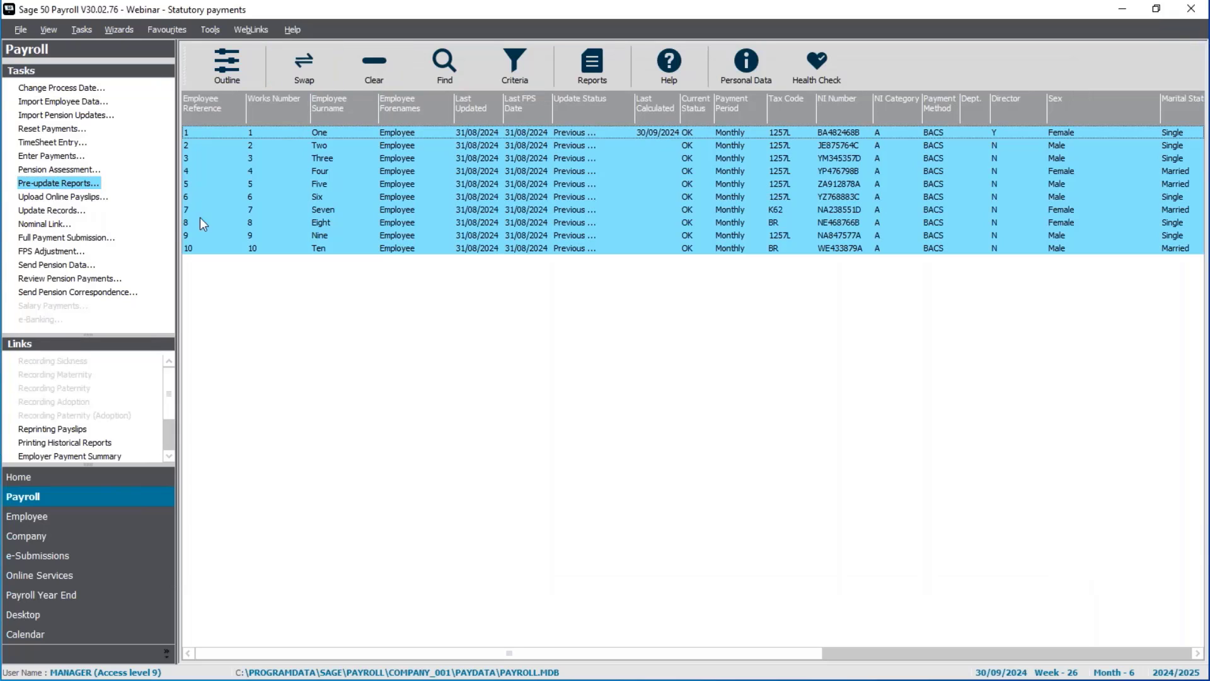
{"action": "left_click", "coordinate": [69, 215]}
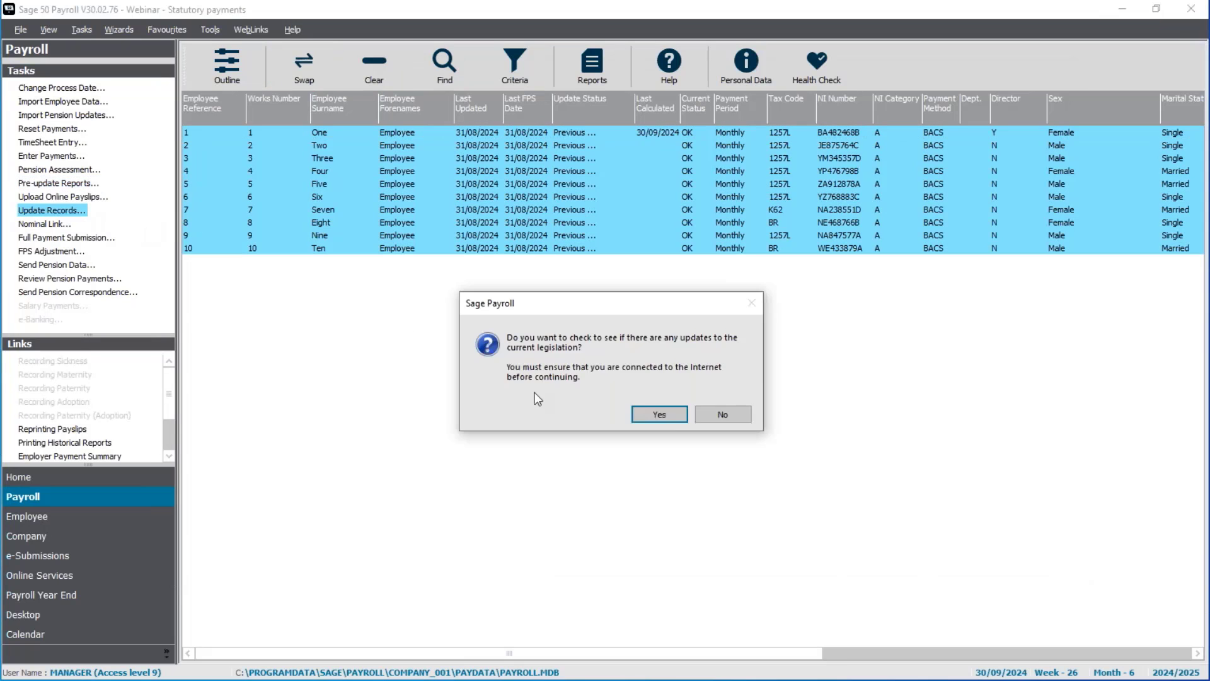
{"action": "left_click", "coordinate": [706, 418]}
{"action": "left_click", "coordinate": [655, 410]}
{"action": "left_click", "coordinate": [664, 459]}
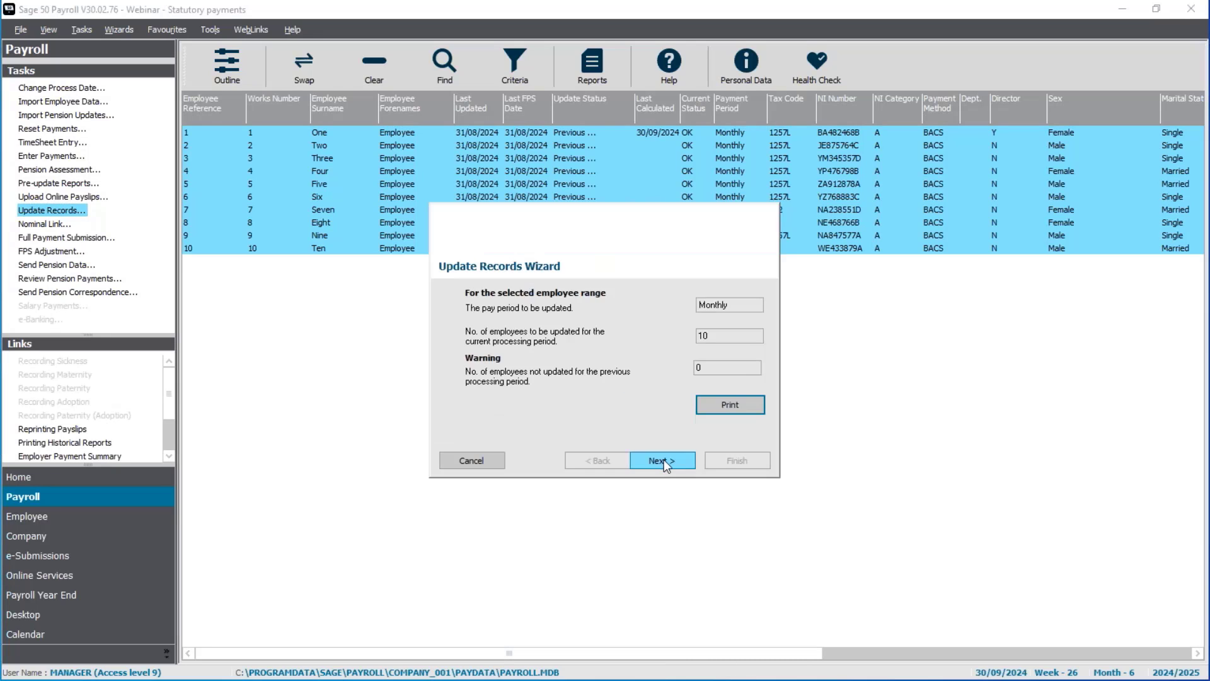
{"action": "left_click", "coordinate": [663, 460]}
{"action": "left_click", "coordinate": [731, 463]}
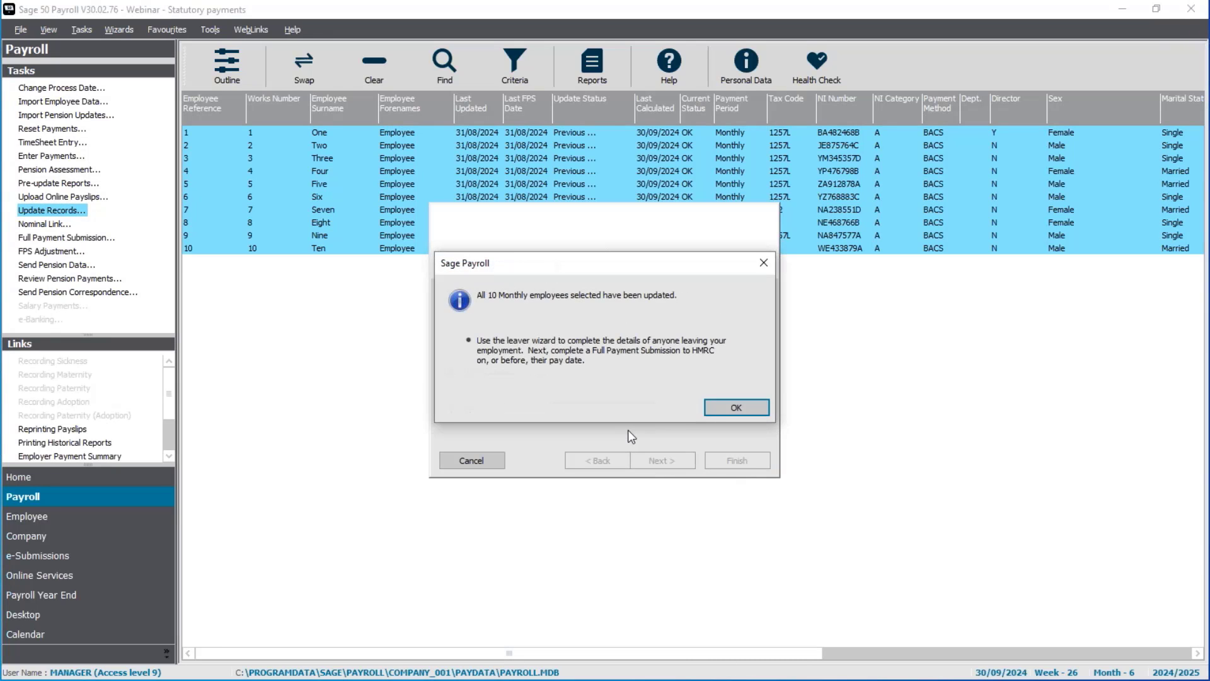
{"action": "left_click", "coordinate": [717, 414]}
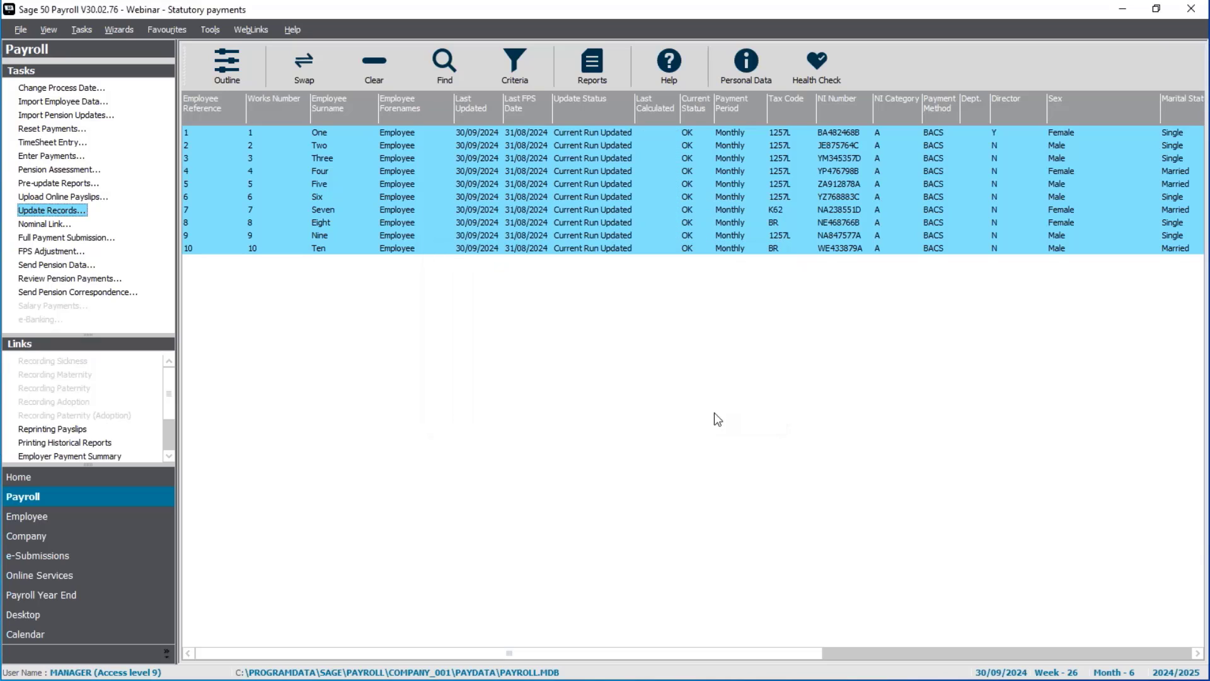
- Send the Full Payment Submission for all selected employees, acknowledging that HMRC will not receive it and accepting the submission details
{"action": "left_click", "coordinate": [89, 240]}
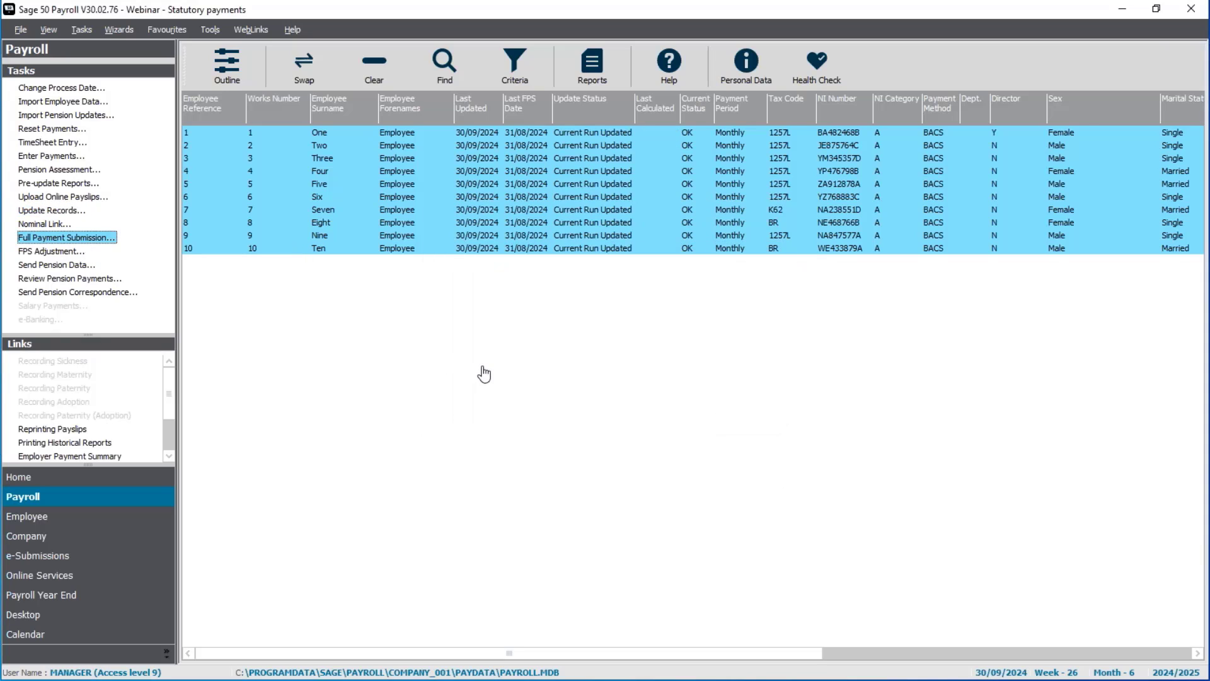
{"action": "left_click", "coordinate": [513, 442]}
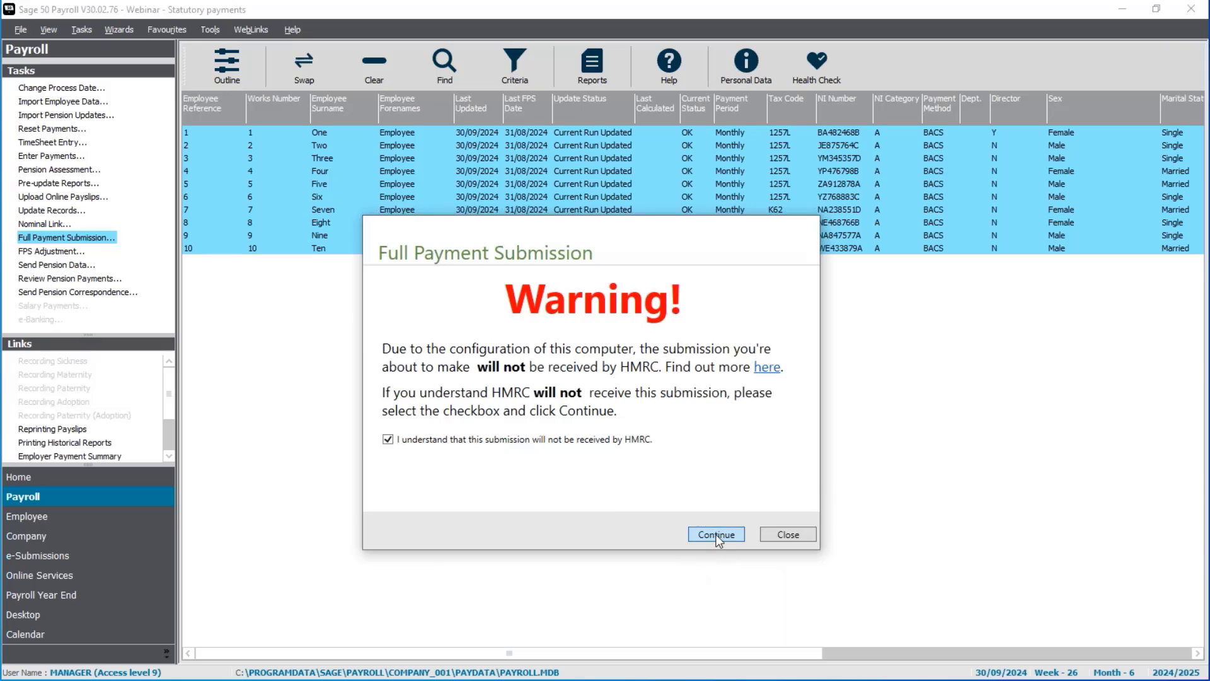
{"action": "left_click", "coordinate": [716, 534]}
{"action": "left_click", "coordinate": [669, 494]}
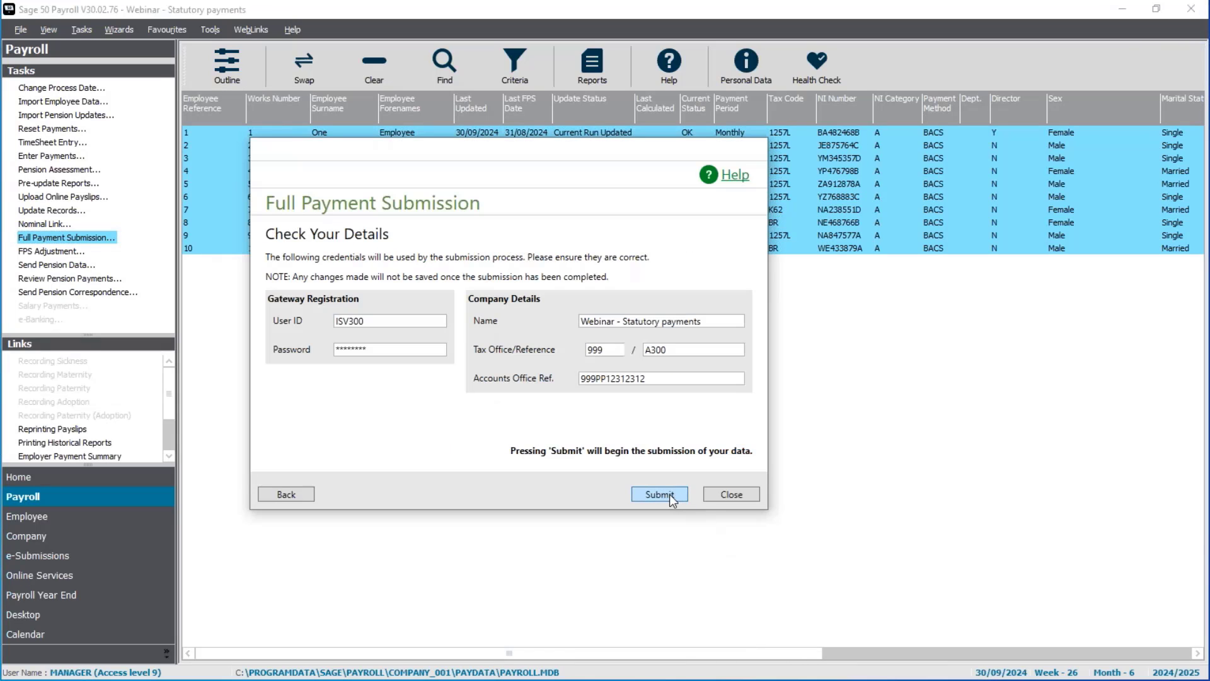
{"action": "left_click", "coordinate": [670, 494]}
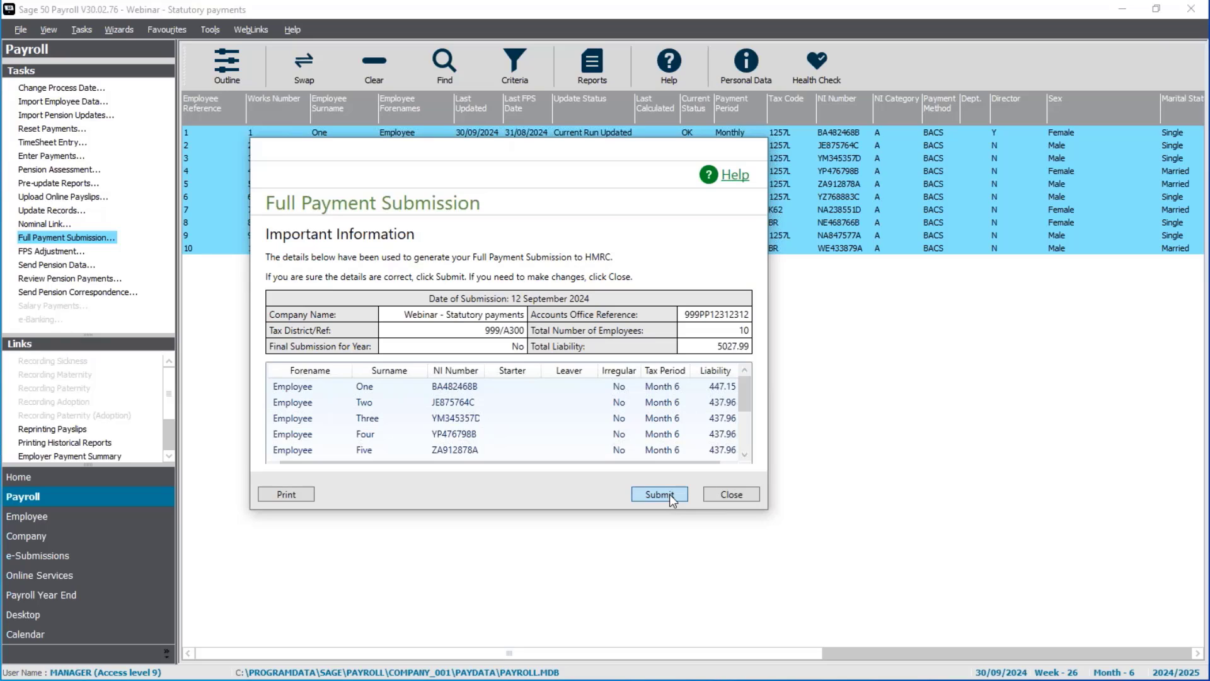
{"action": "left_click", "coordinate": [659, 494]}
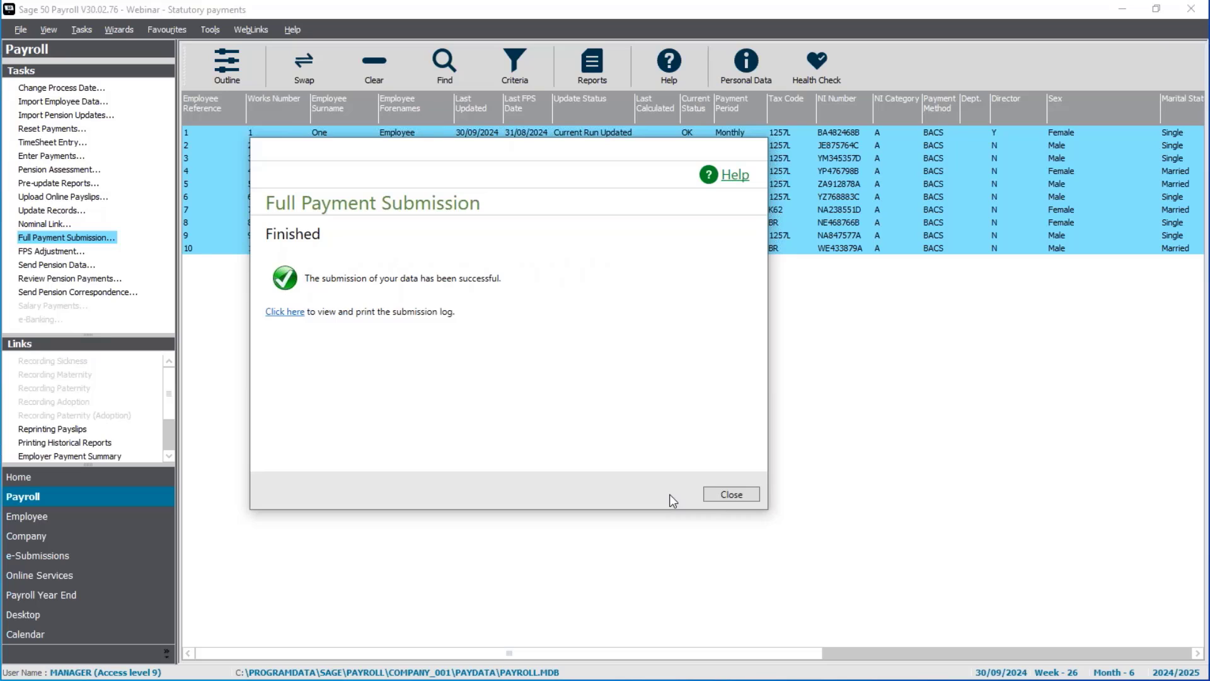
- Close the completed Full Payment Submission window
{"action": "left_click", "coordinate": [731, 495]}
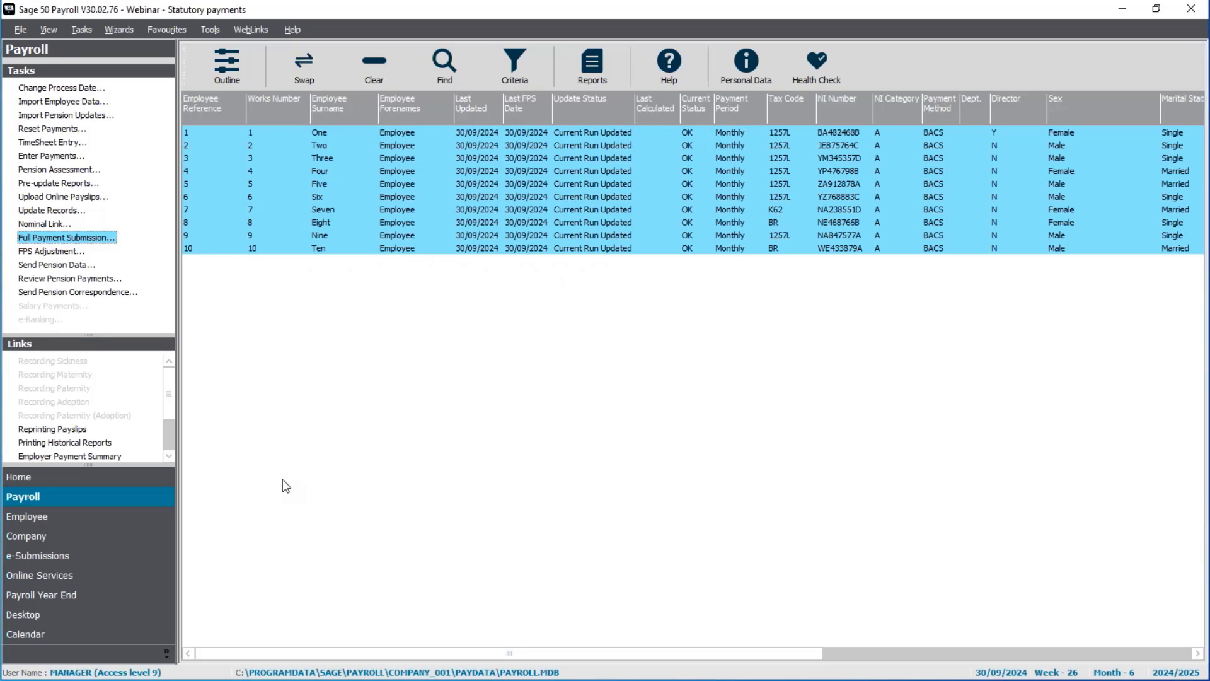
{"action": "key", "text": "alt+Tab"}
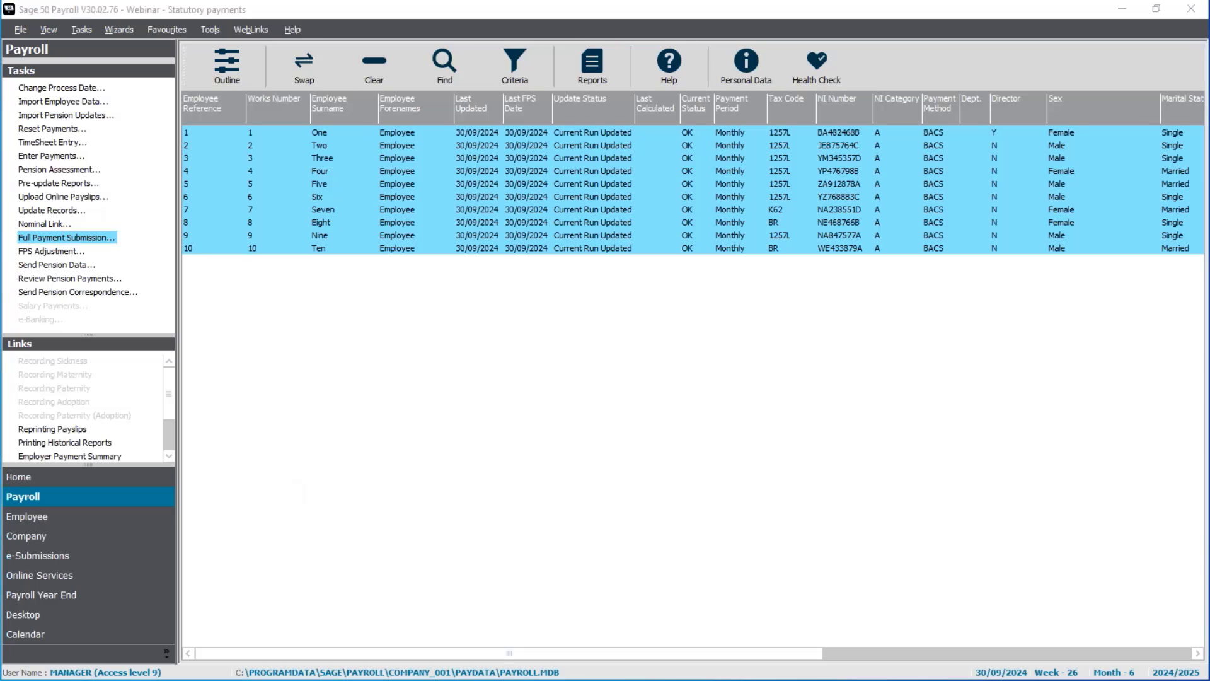
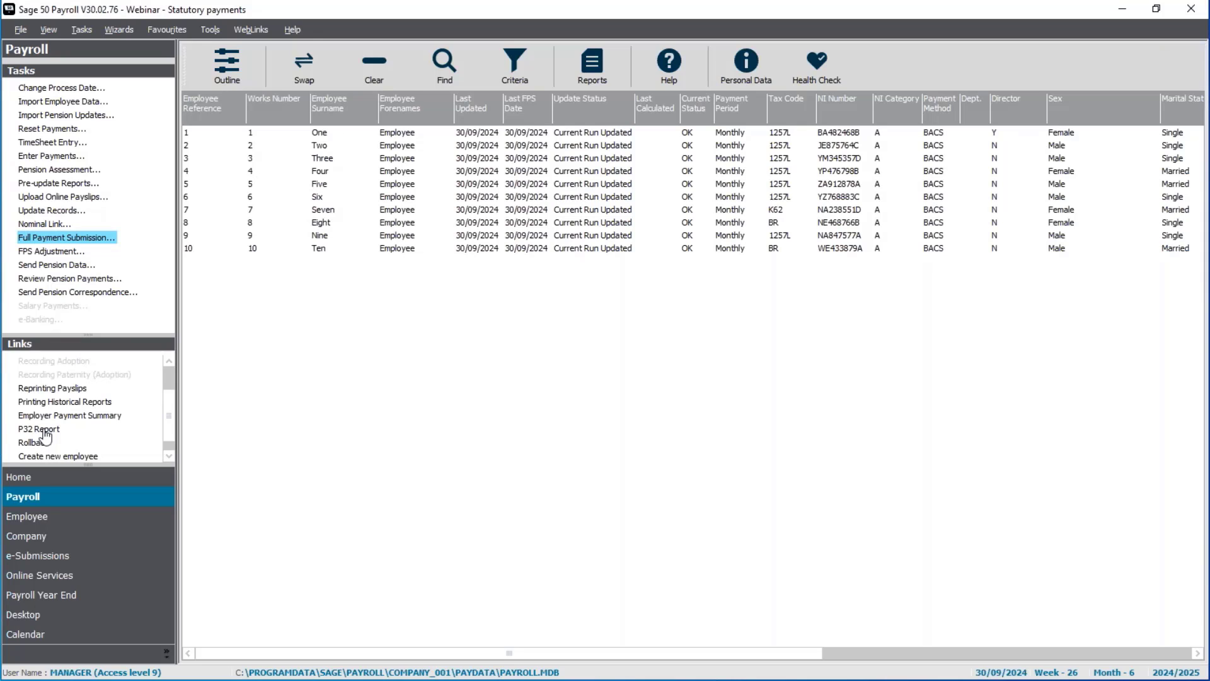
- Preview the P32 Employer Payment Record for tax month 6, review the recovered SMP and total amount due, and close the report
{"action": "left_click", "coordinate": [42, 430]}
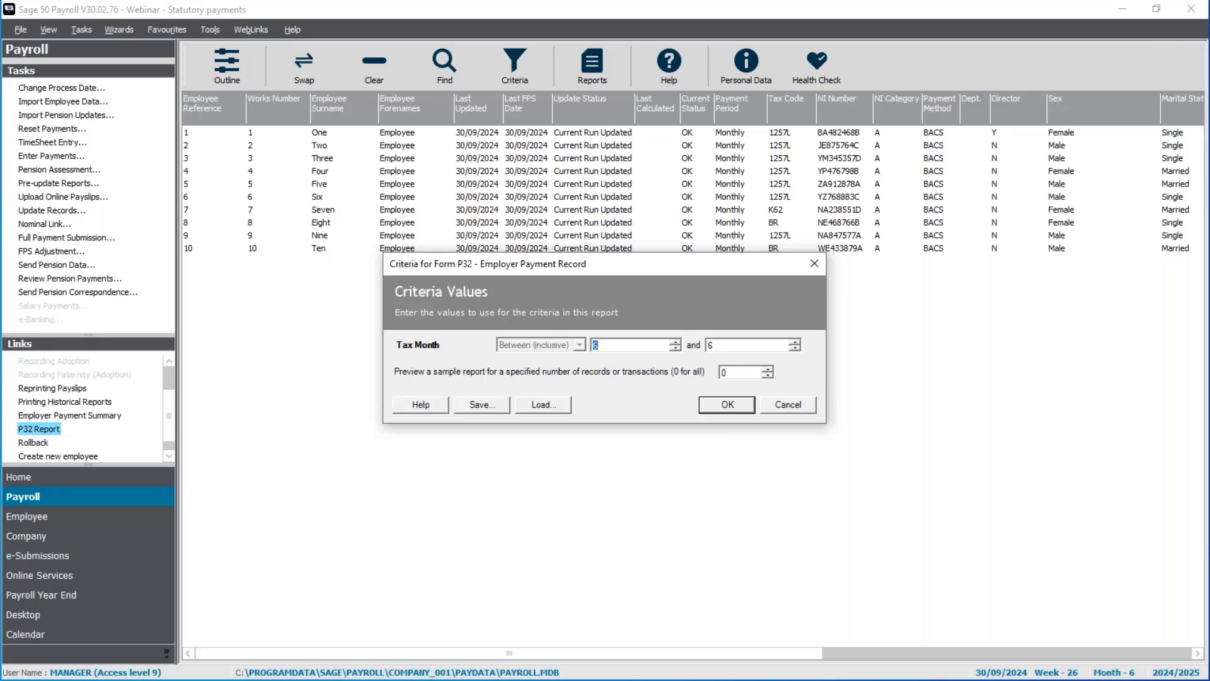
{"action": "type", "text": "6"}
{"action": "left_click", "coordinate": [728, 405]}
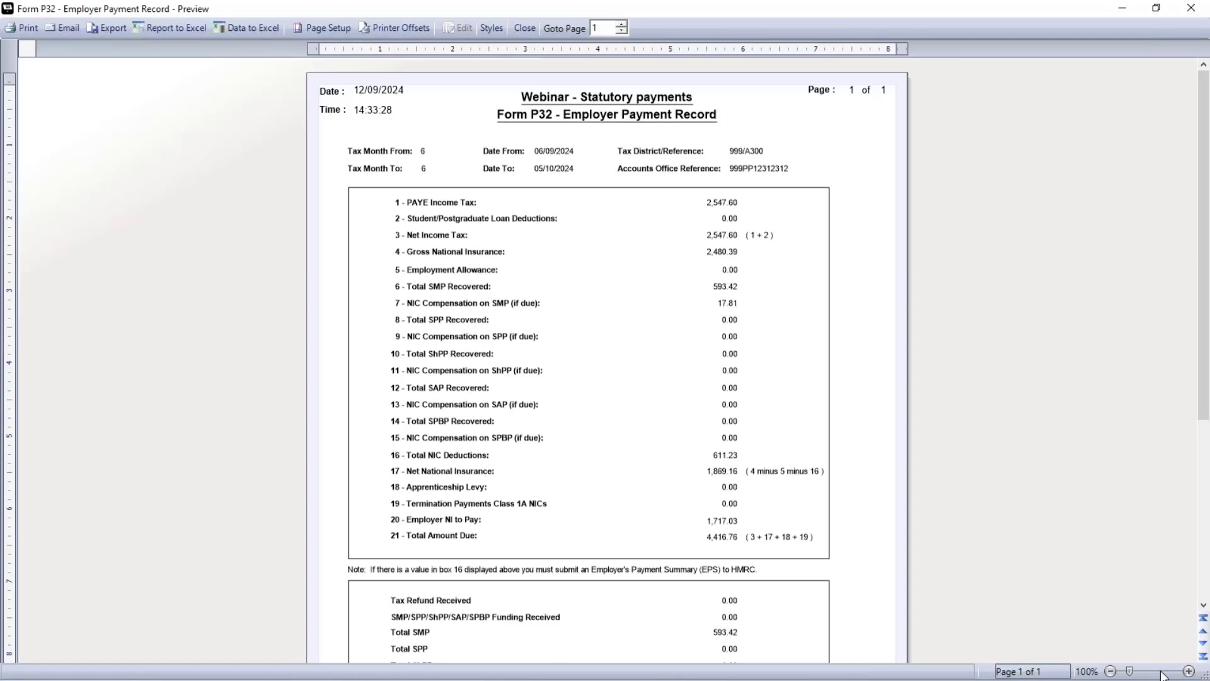
{"action": "left_click", "coordinate": [1163, 672]}
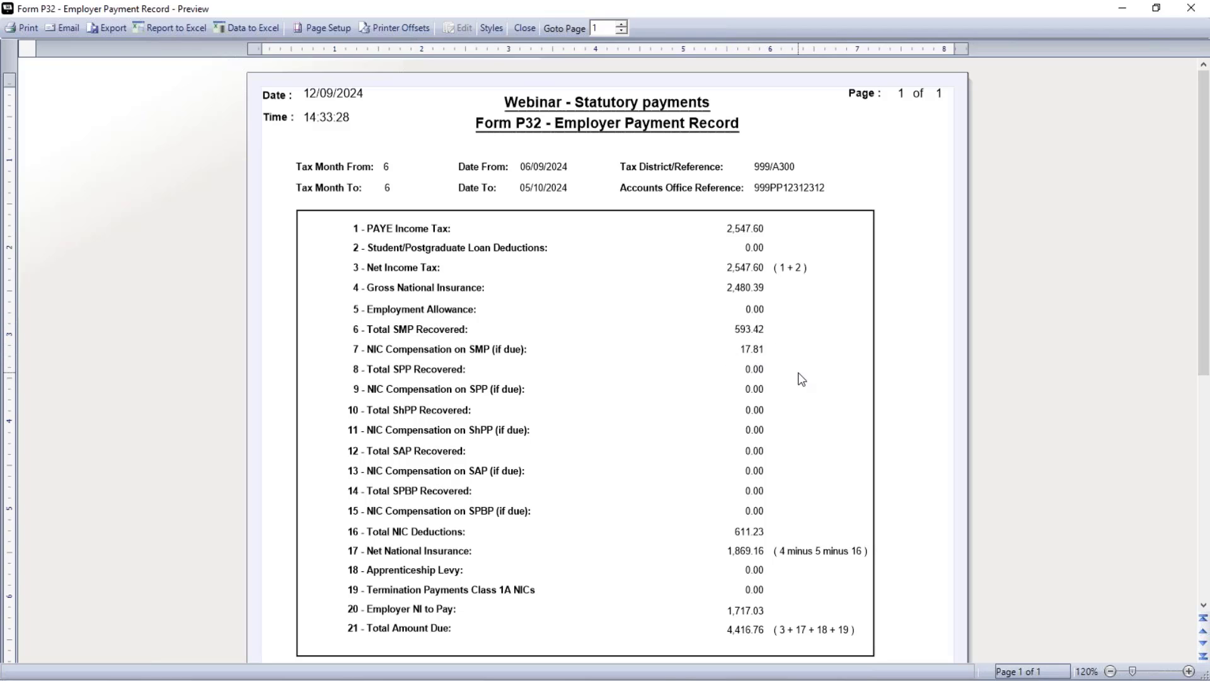
{"action": "scroll", "coordinate": [800, 378], "scroll_direction": "down", "scroll_amount": 3}
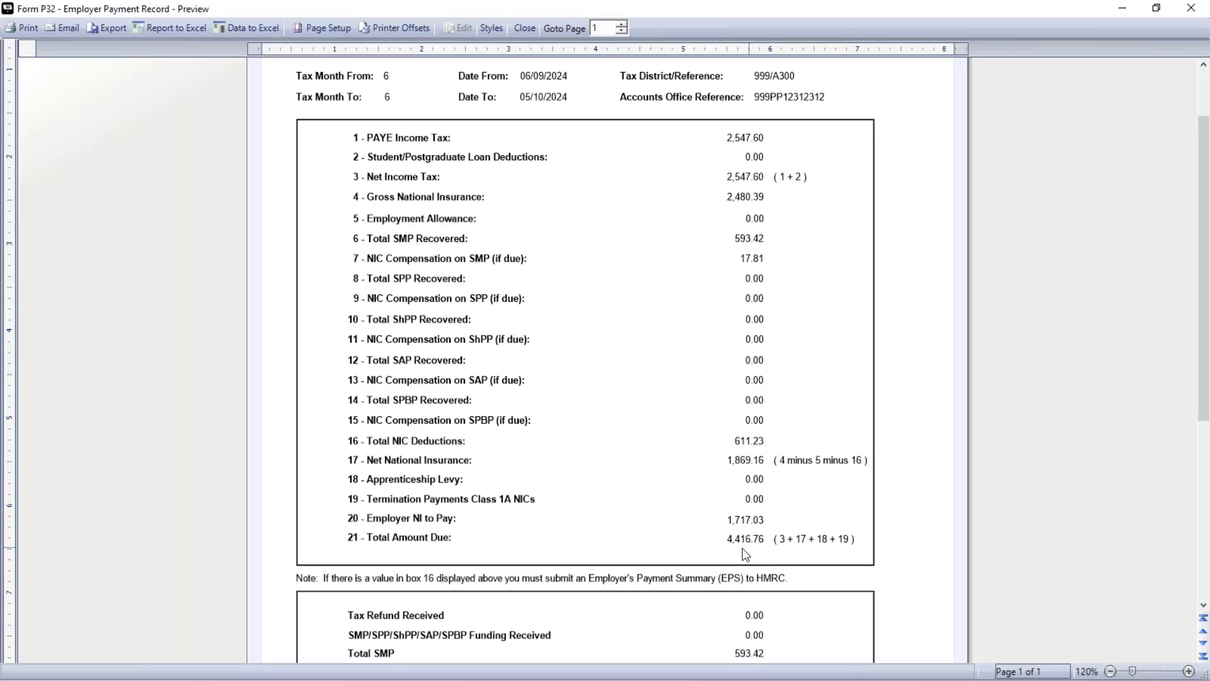
{"action": "left_click", "coordinate": [525, 28]}
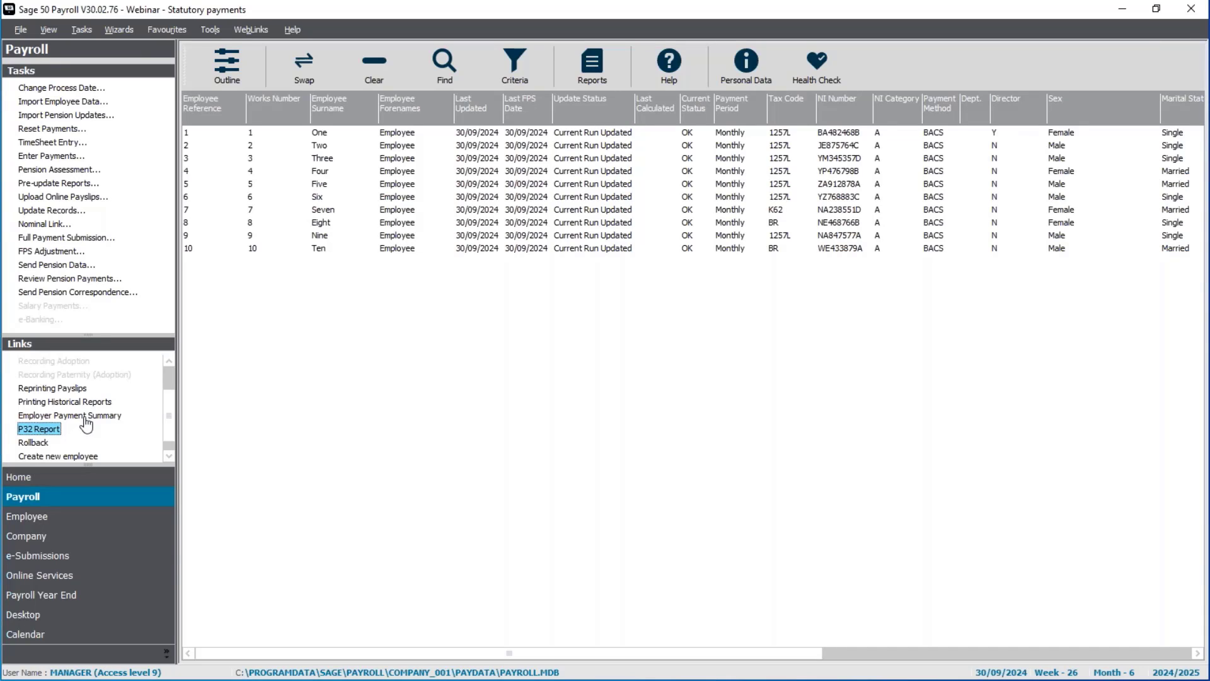
- Start an Employer Payment Summary for adjusting the payment to HMRC and accept tax month 6 as its period
{"action": "left_click", "coordinate": [67, 555]}
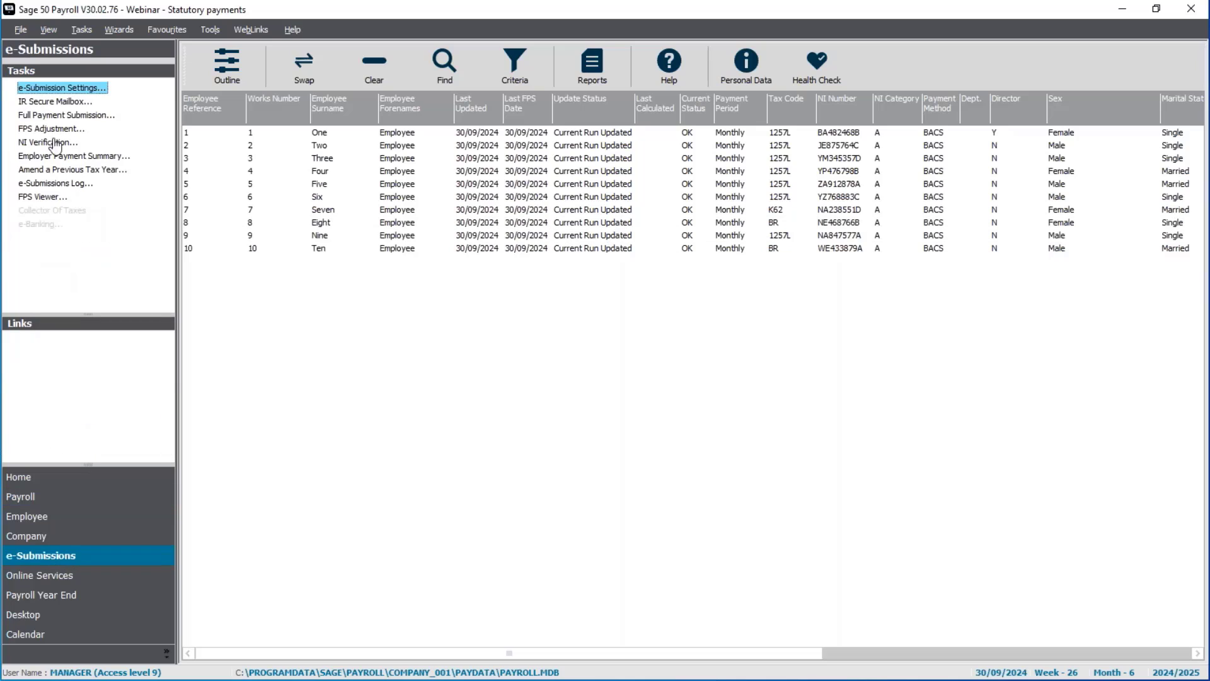
{"action": "left_click", "coordinate": [90, 157]}
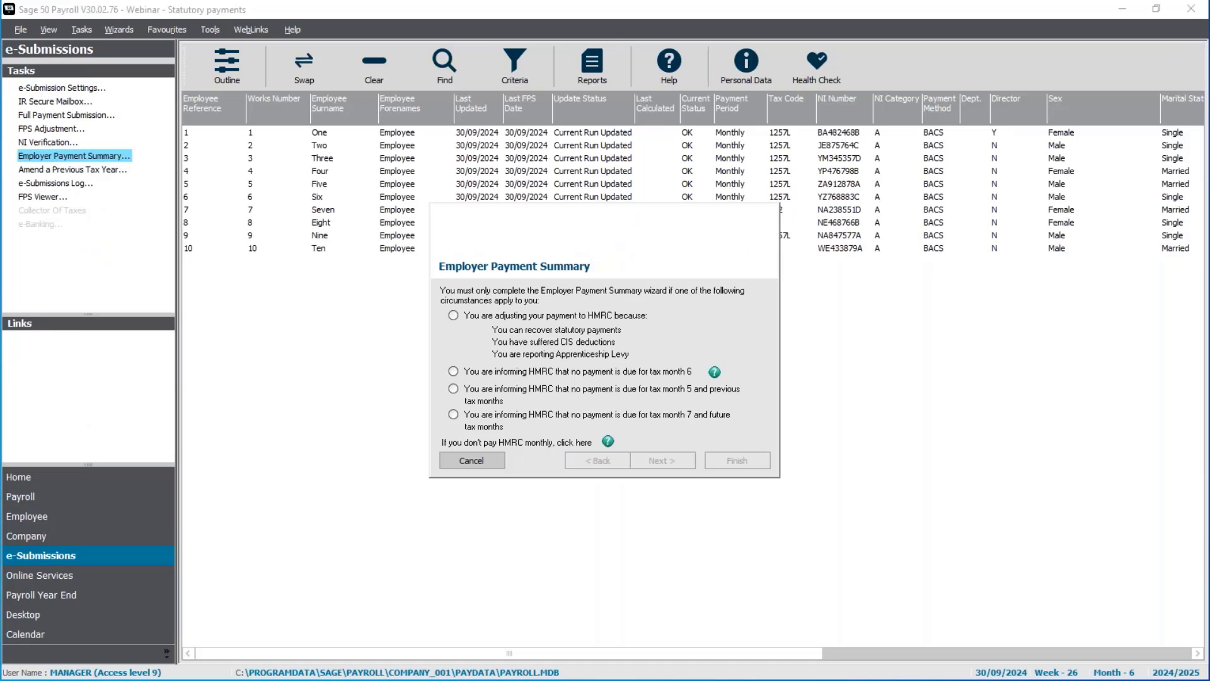
{"action": "left_click", "coordinate": [496, 315]}
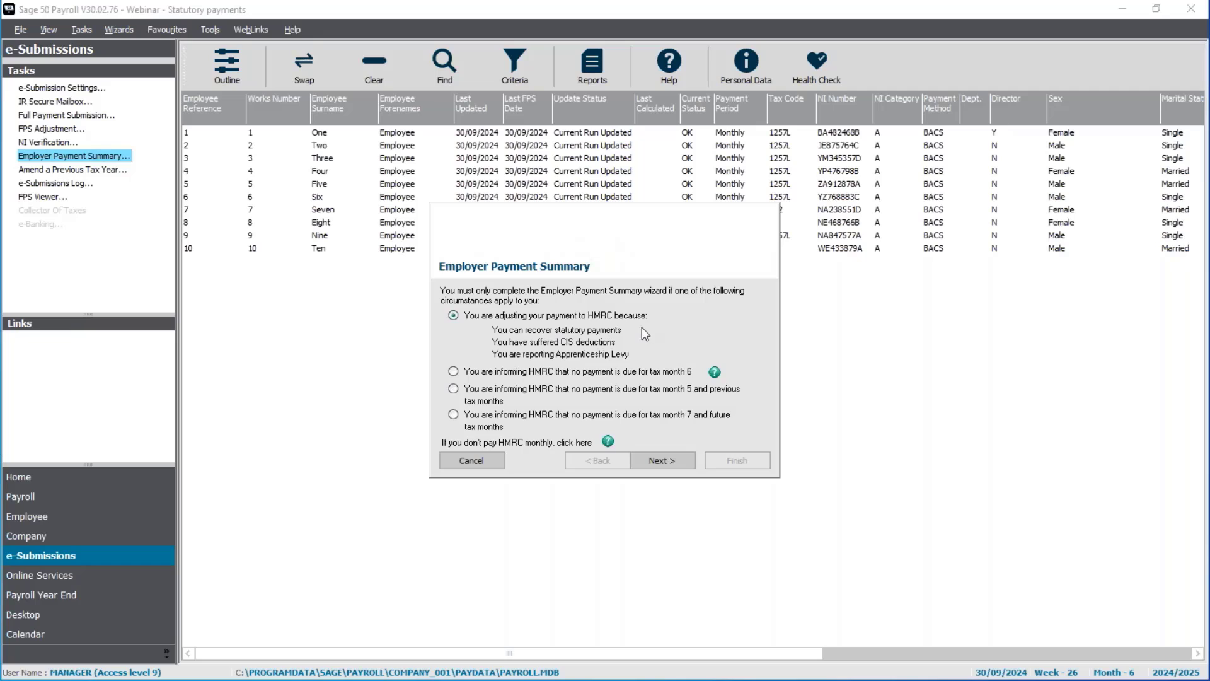
{"action": "left_click", "coordinate": [676, 465]}
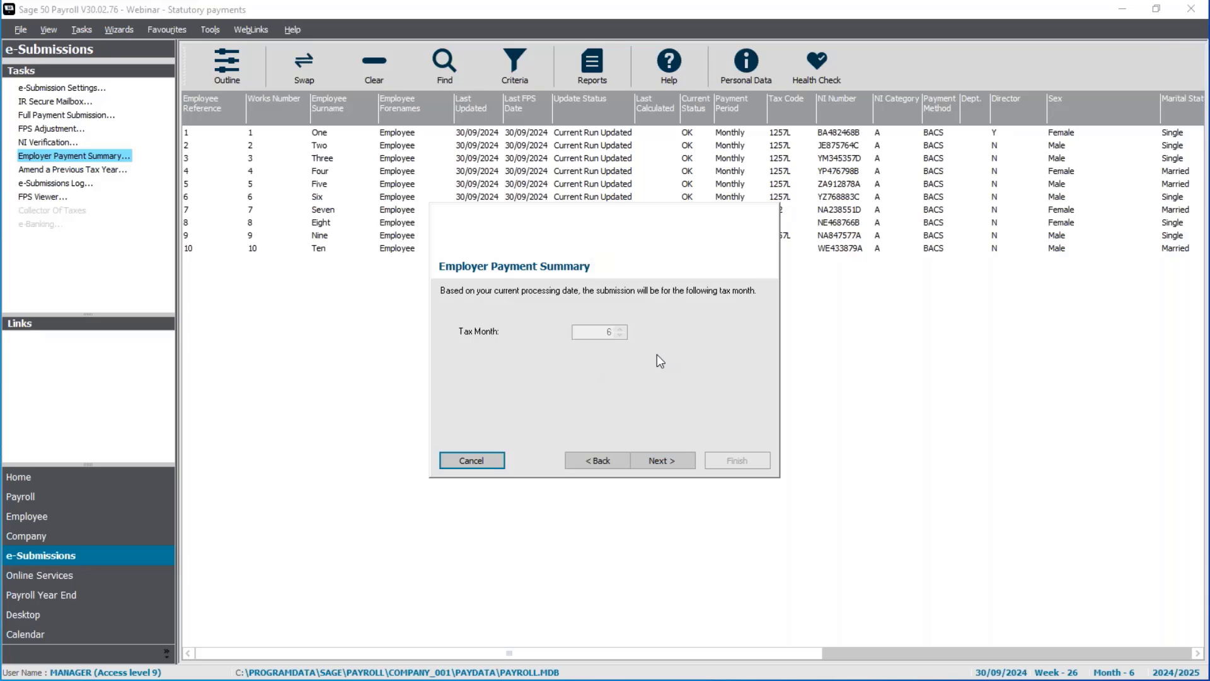
{"action": "left_click", "coordinate": [674, 465]}
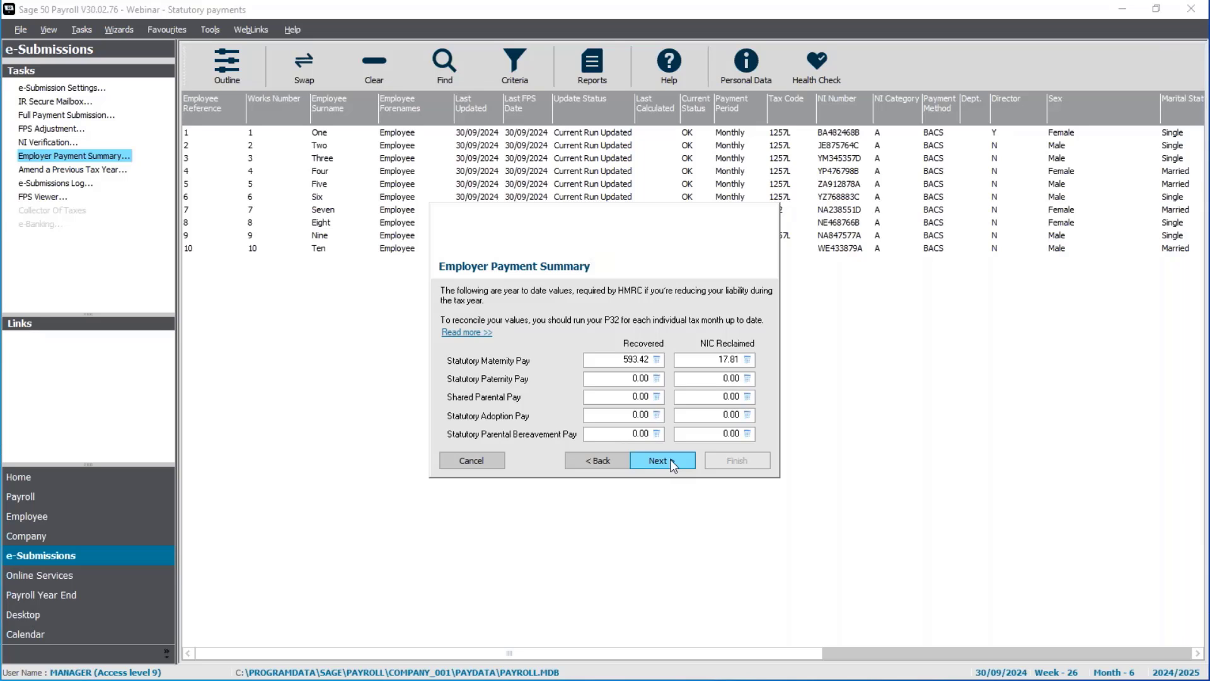
- Accept the year-to-date statutory pay recovery, CIS deduction and apprenticeship levy values, and finish the Employer Payment Summary wizard
{"action": "left_click", "coordinate": [672, 463]}
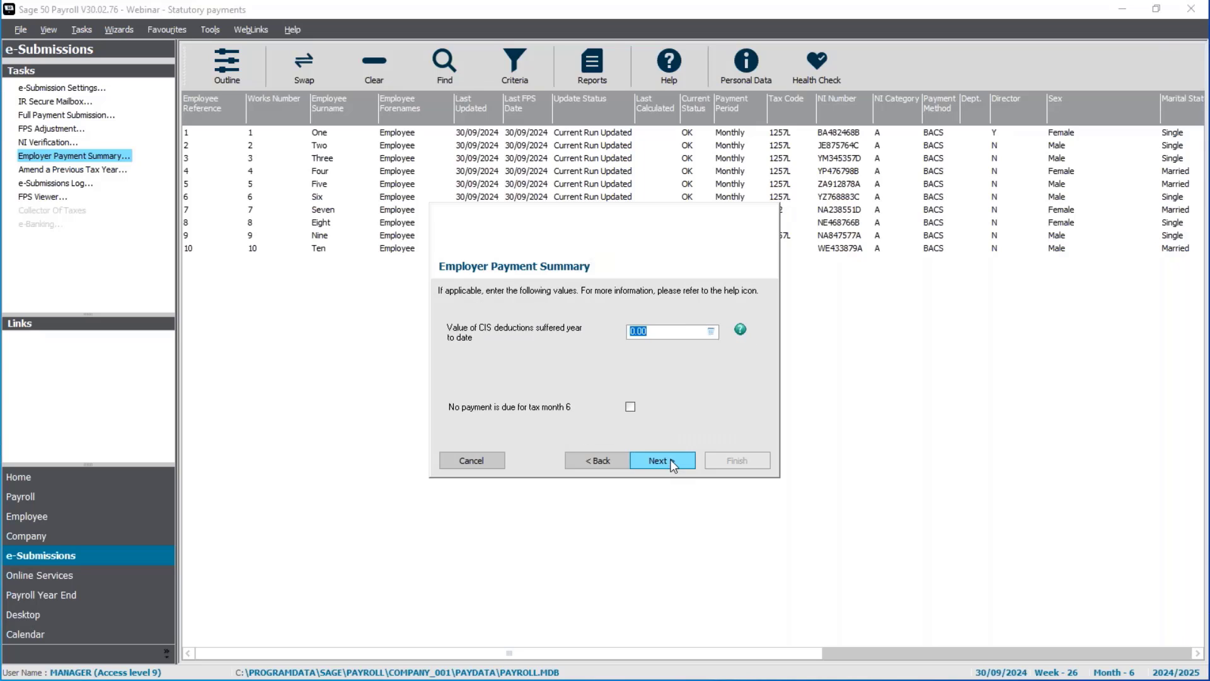
{"action": "left_click", "coordinate": [672, 331]}
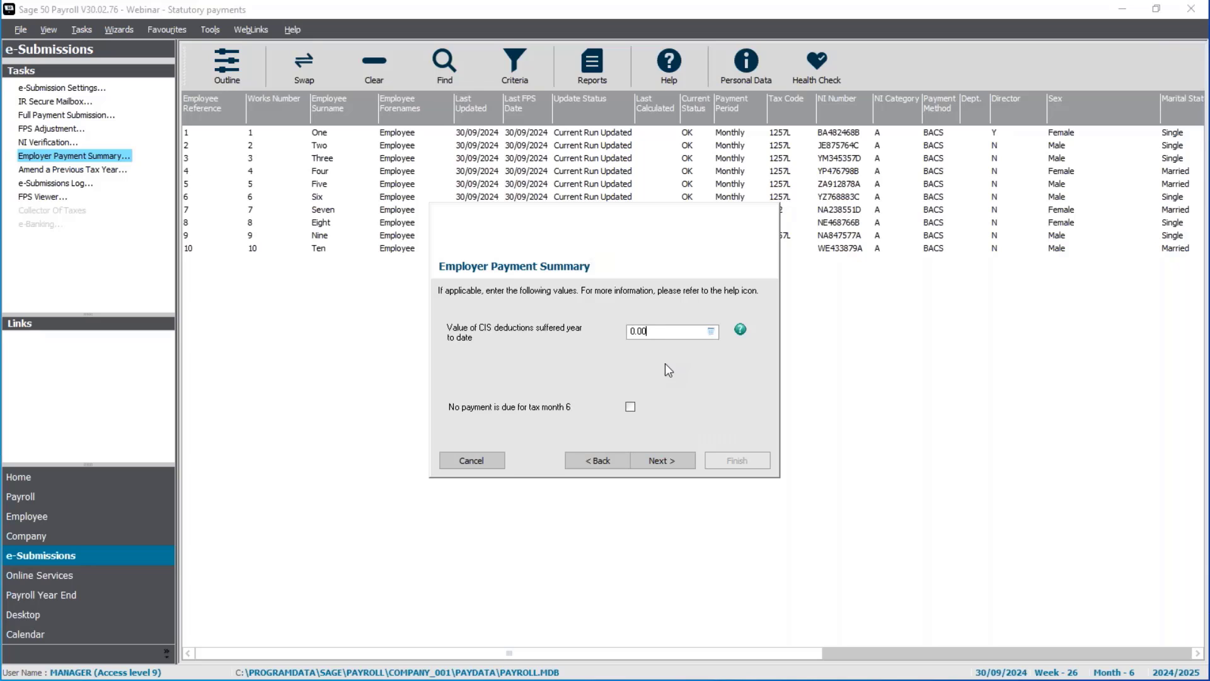
{"action": "left_click", "coordinate": [665, 464]}
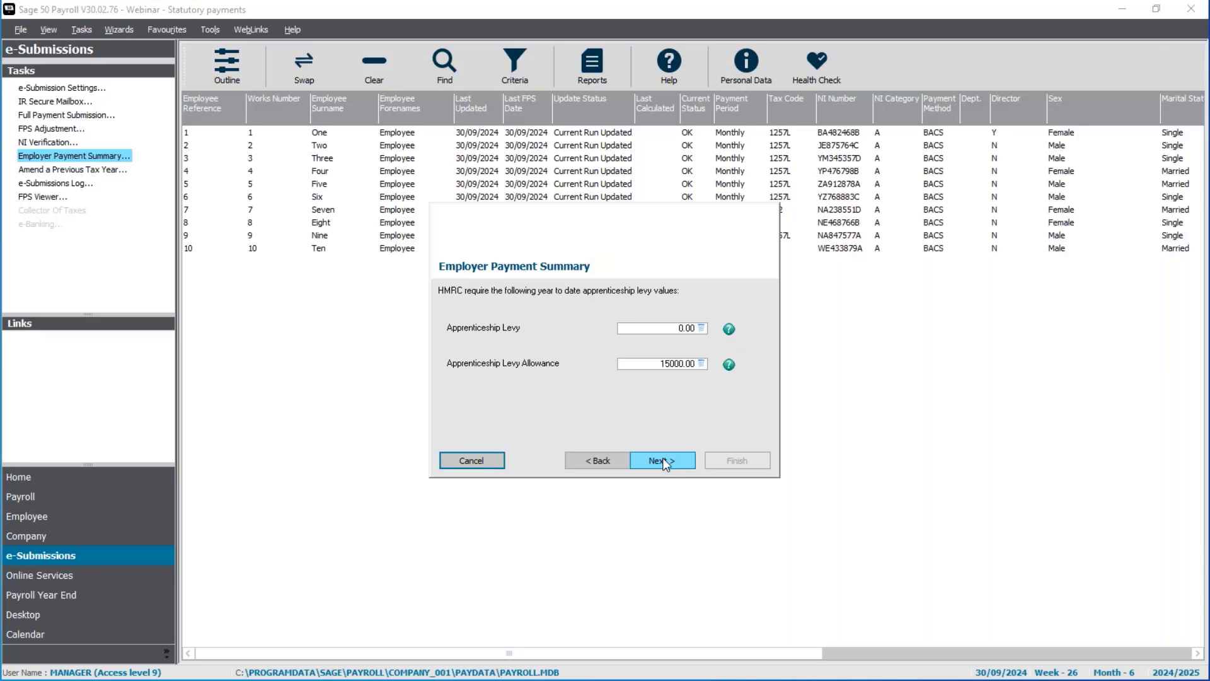
{"action": "left_click", "coordinate": [665, 463]}
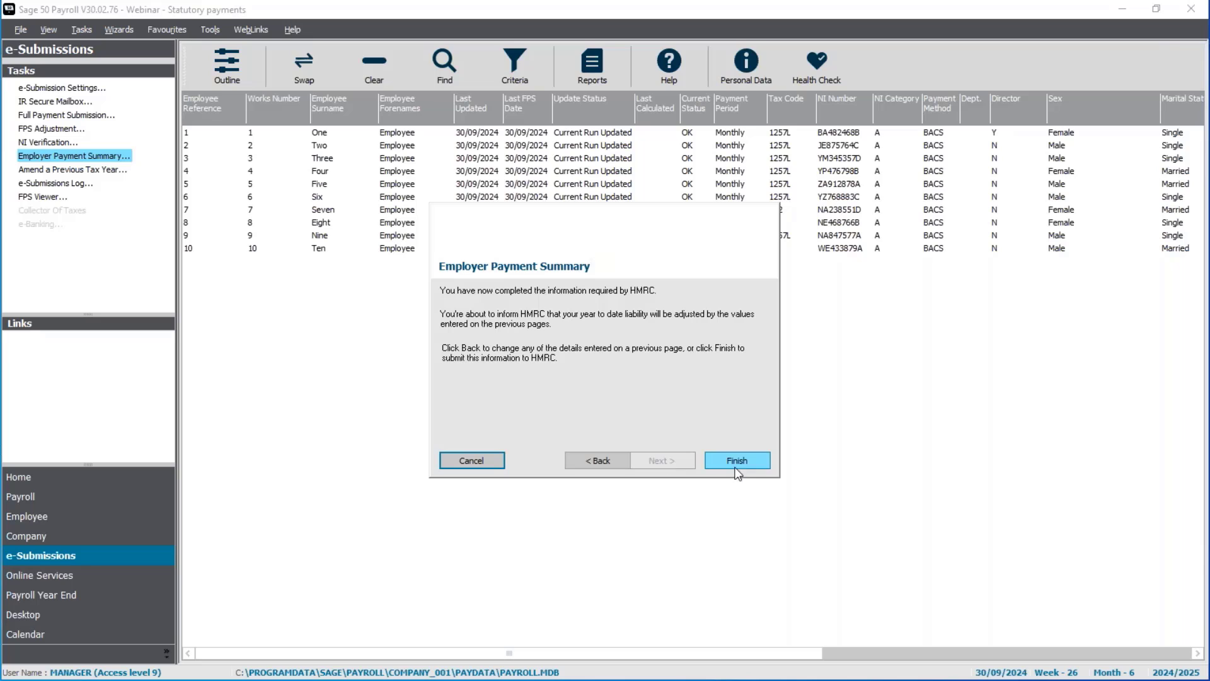
{"action": "left_click", "coordinate": [736, 460]}
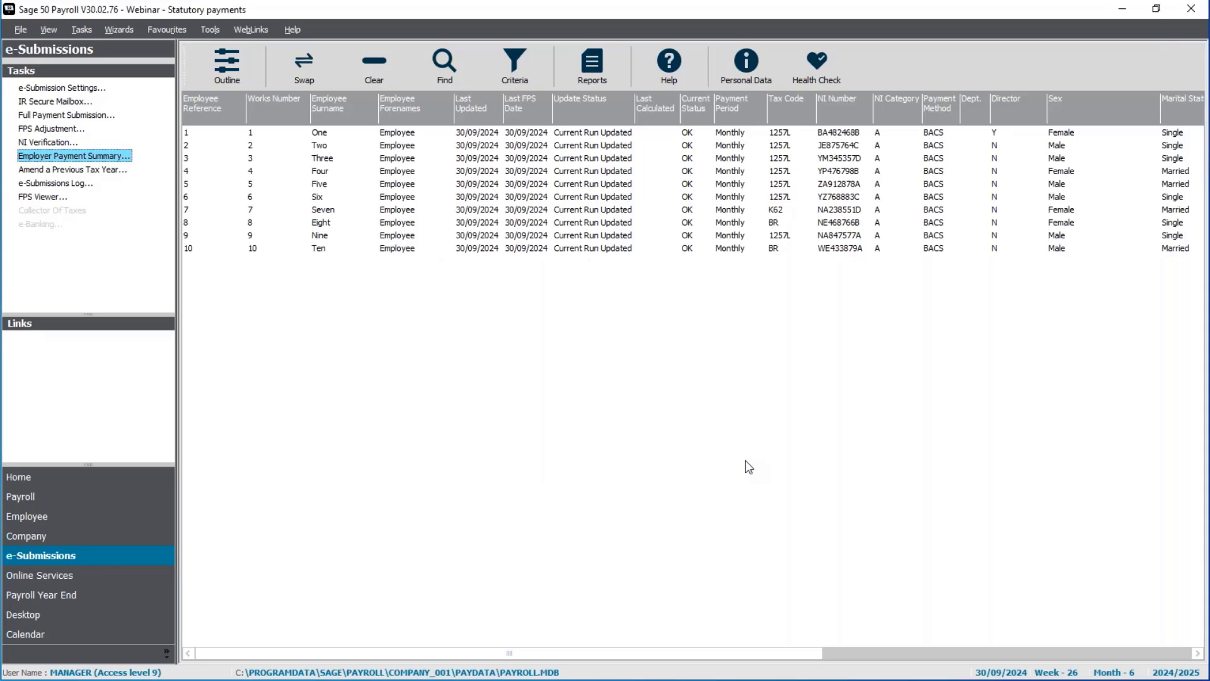
- Submit the Employer Payment Summary, acknowledging that HMRC will not receive it and accepting the credentials and submission details
{"action": "left_click", "coordinate": [540, 364]}
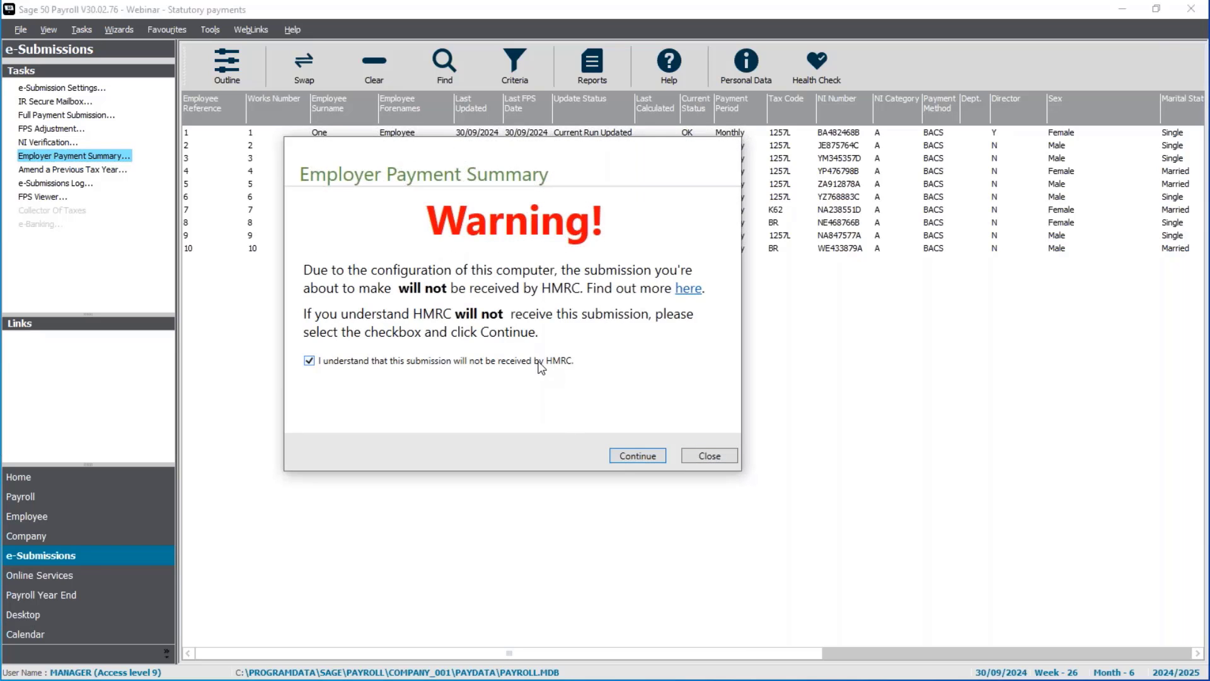
{"action": "left_click", "coordinate": [645, 456]}
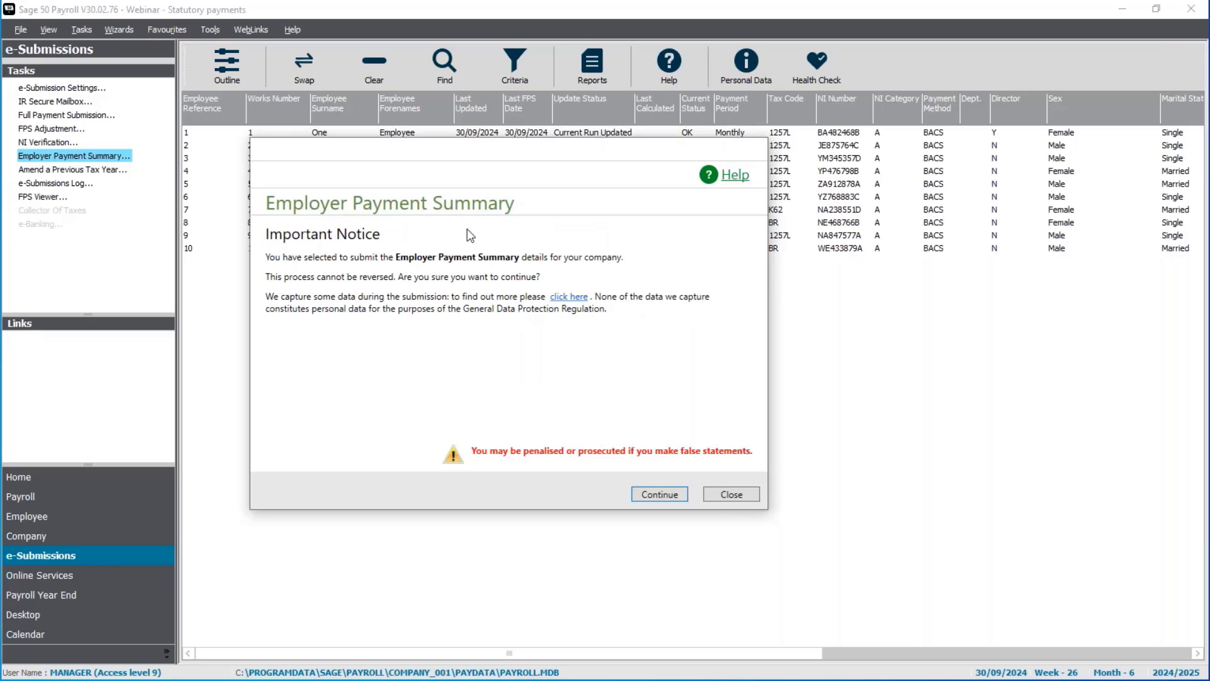
{"action": "left_click", "coordinate": [660, 494]}
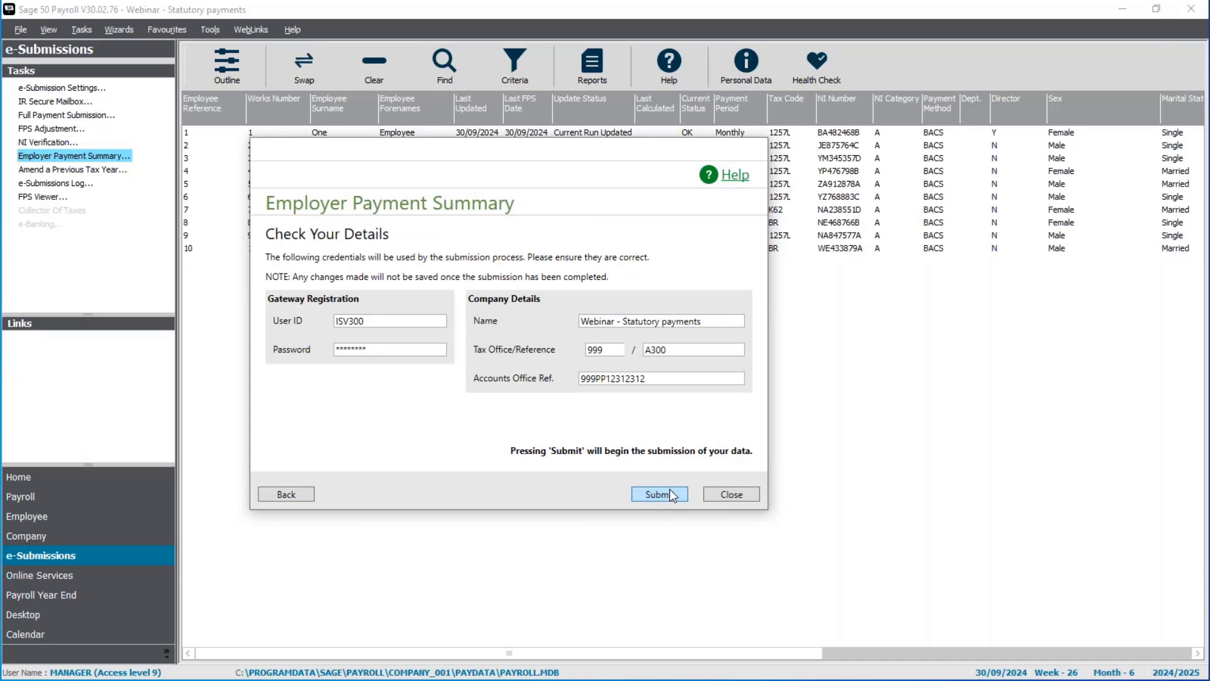
{"action": "left_click", "coordinate": [669, 490]}
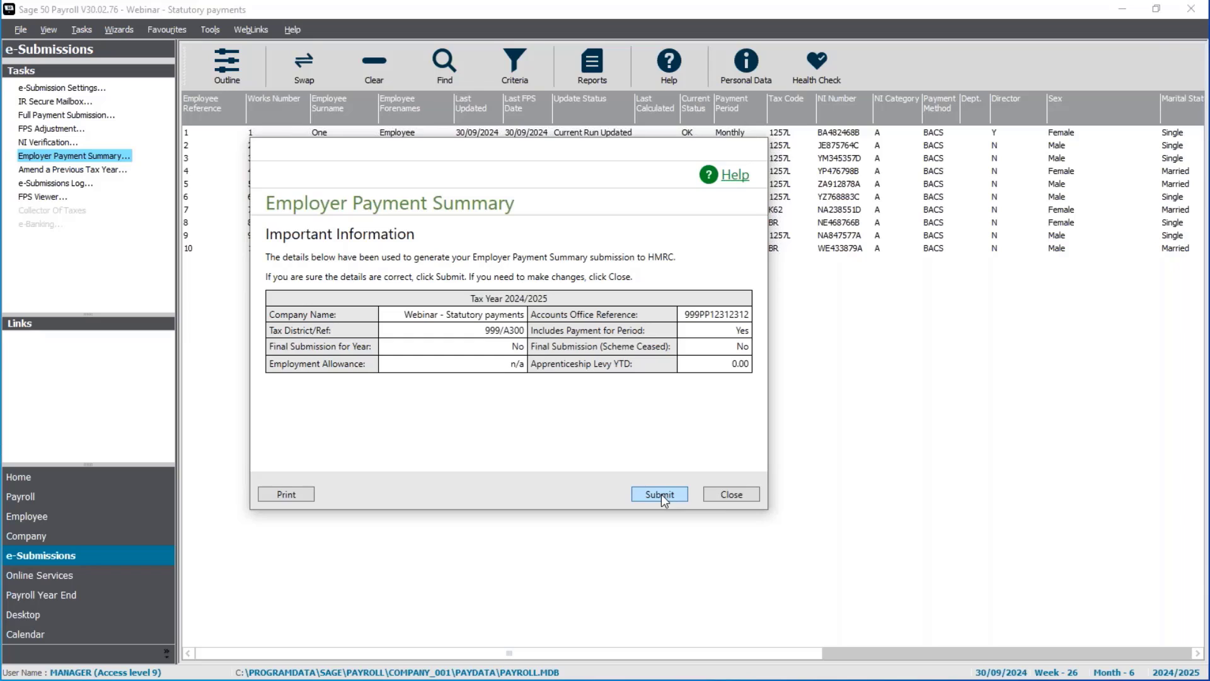
{"action": "left_click", "coordinate": [660, 494]}
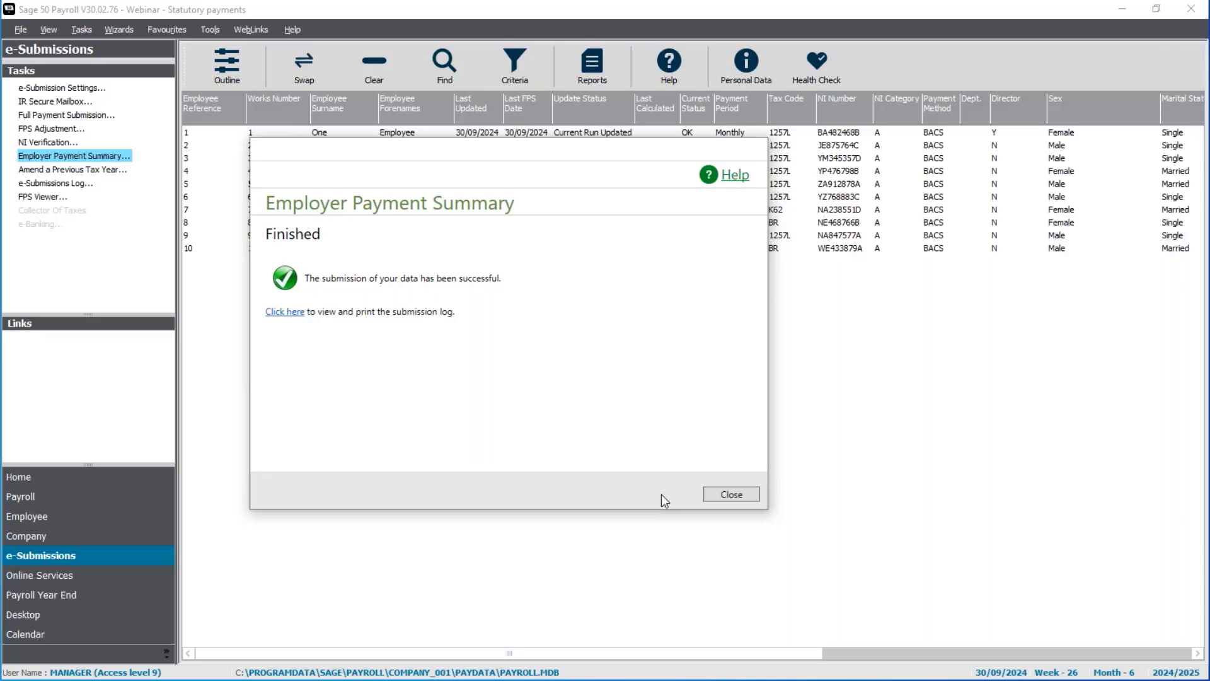
{"action": "left_click", "coordinate": [740, 498]}
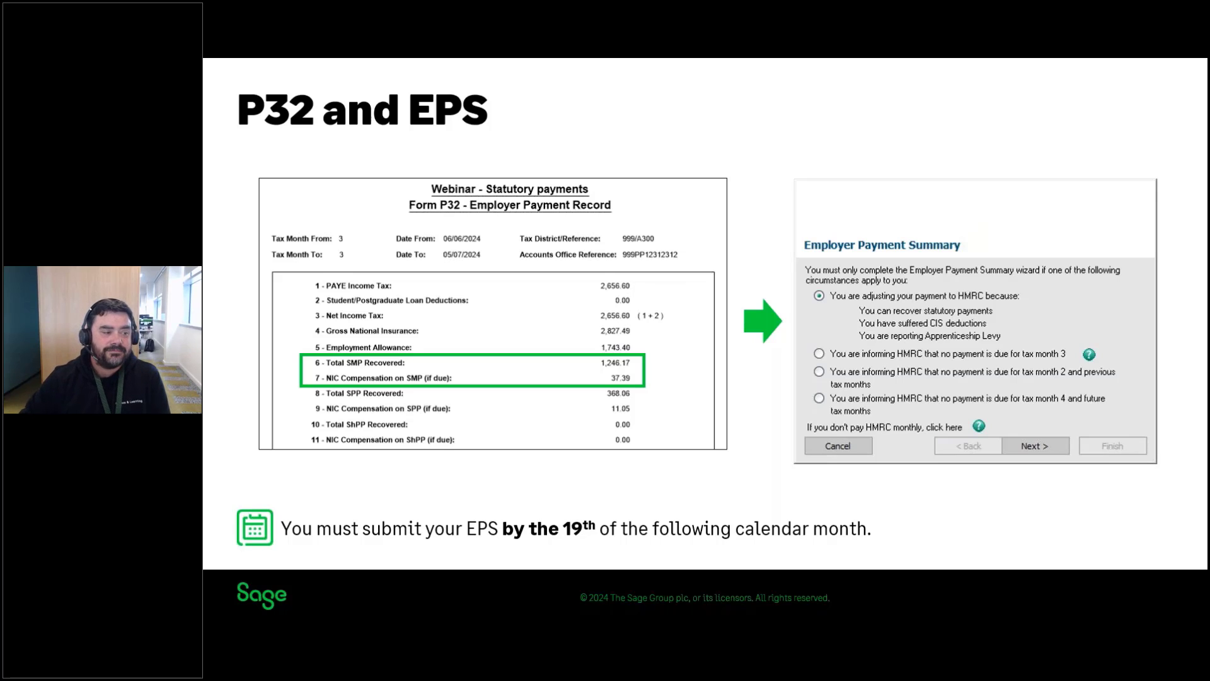
{"action": "key", "text": "Right"}
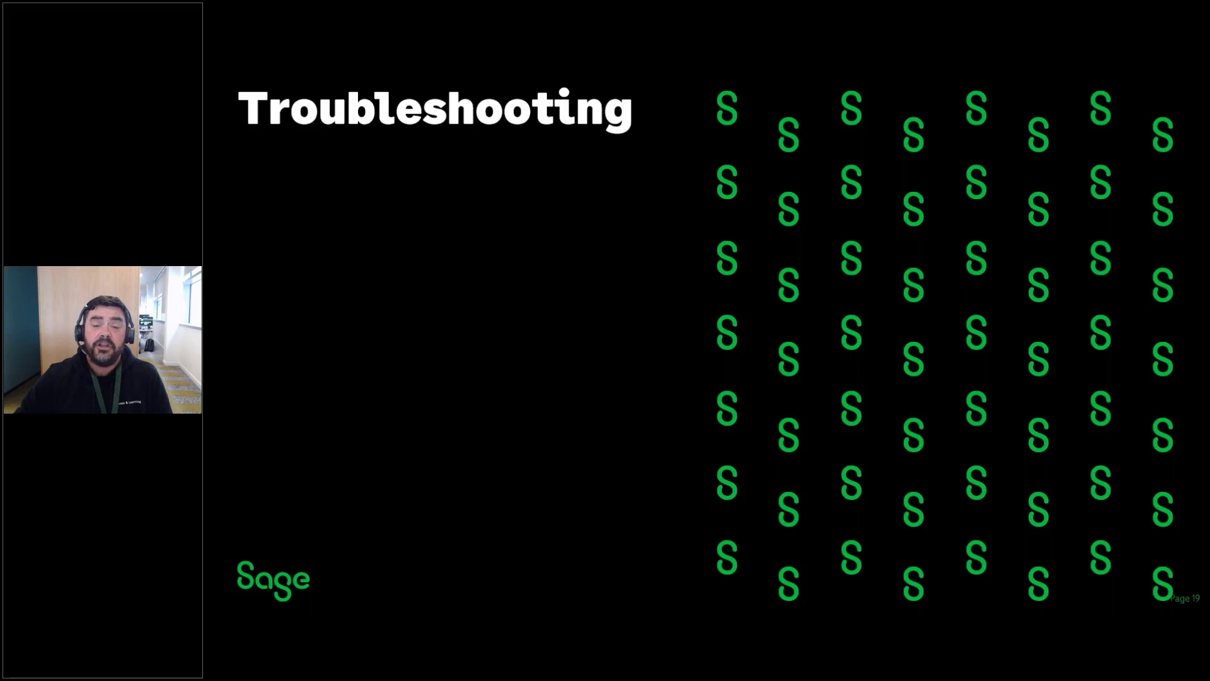
{"action": "key", "text": "Right"}
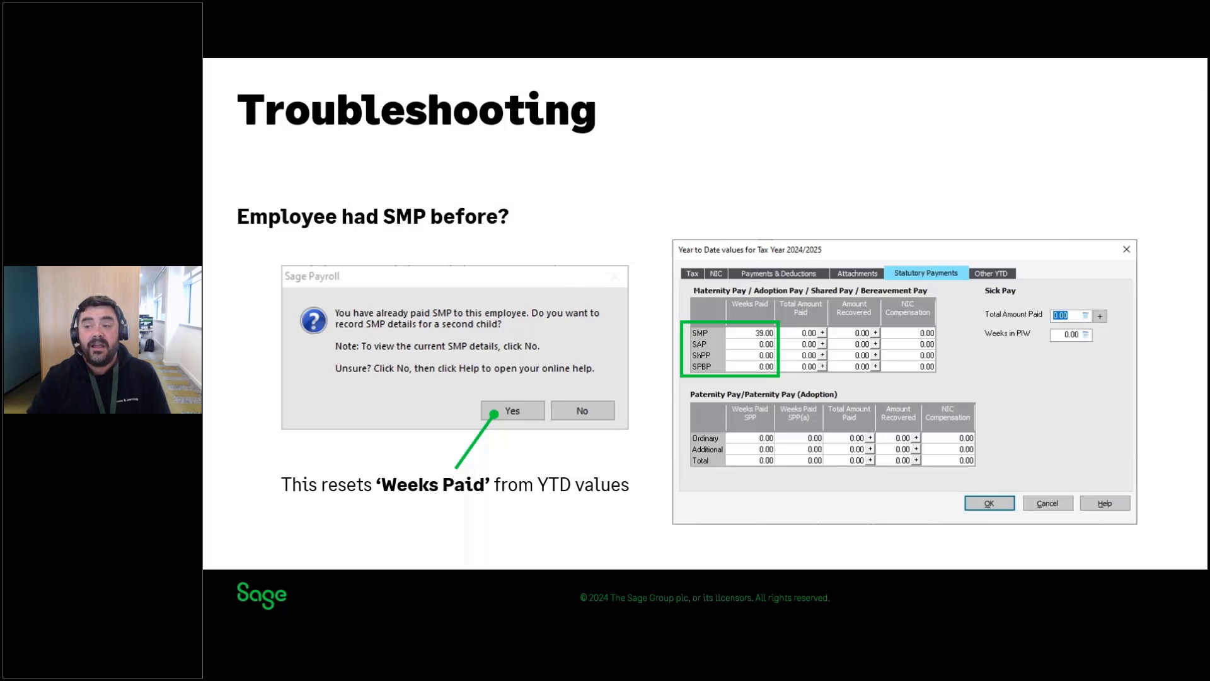